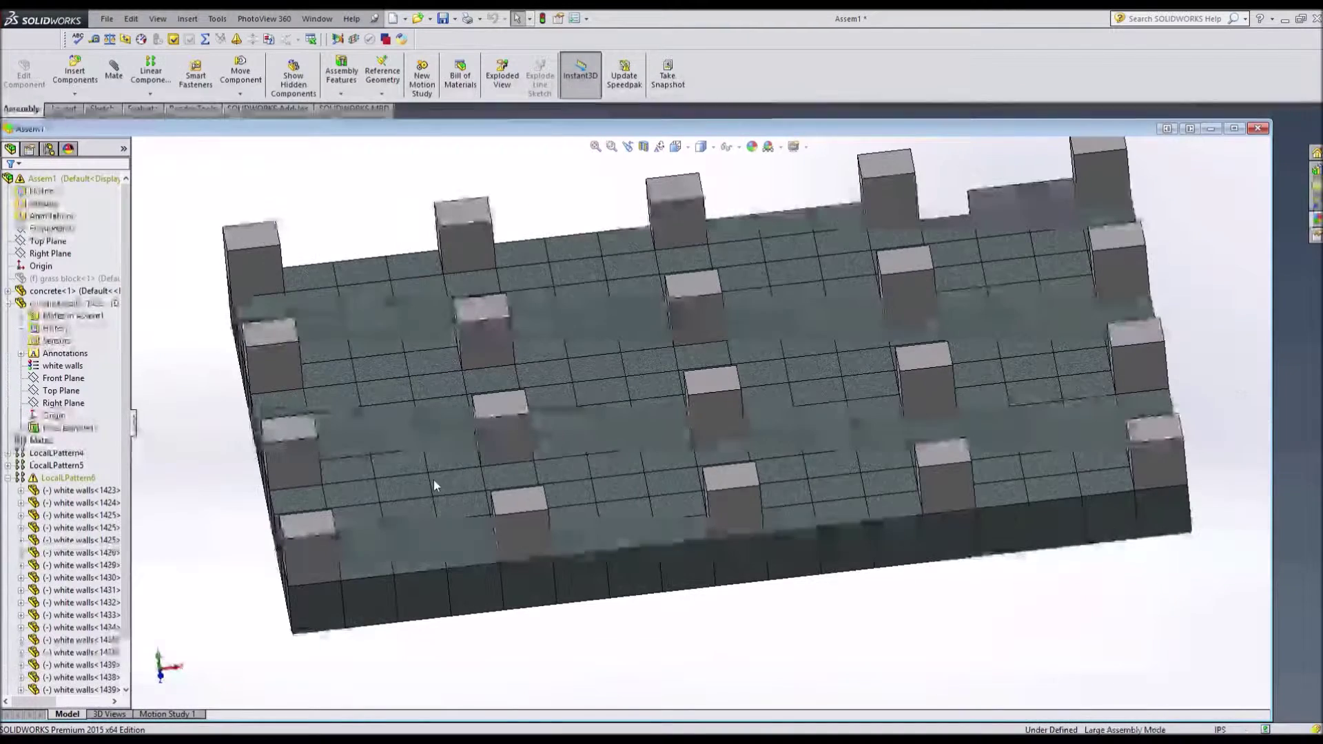
Select the corner block on the Assem1 concrete slab
click(317, 548)
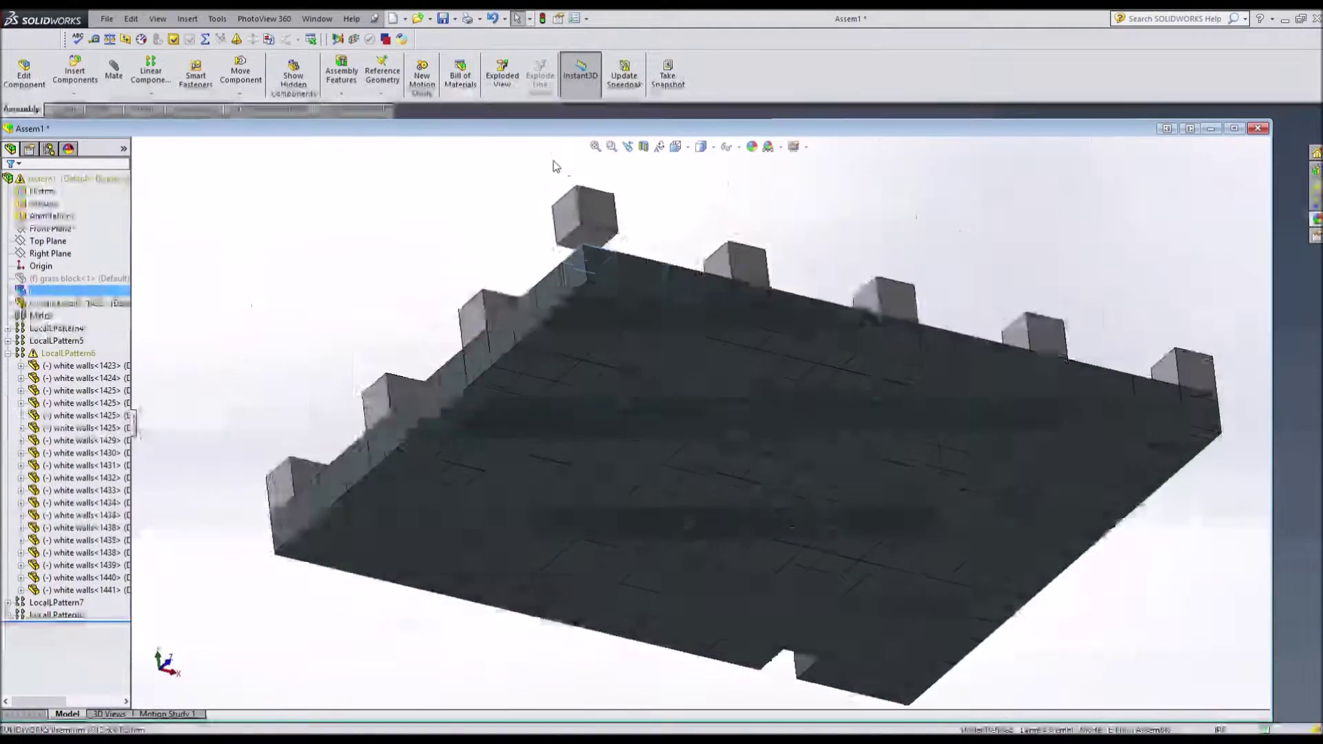
Pattern the column block into a 5×4 grid across the slab
middle_drag(556, 162, 761, 245)
mouse_move(708, 138)
middle_down()
mouse_move(828, 246)
mouse_move(800, 344)
middle_up()
click(934, 222)
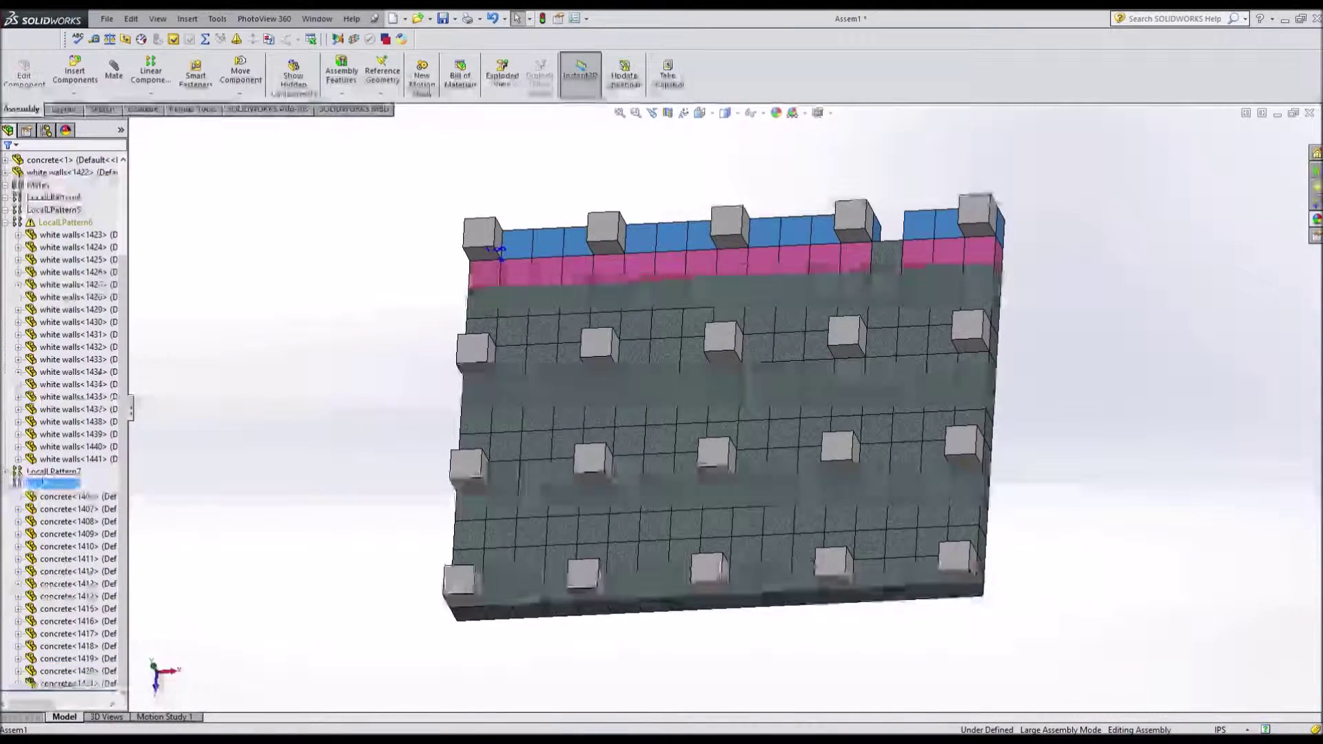
click(151, 71)
key(Return)
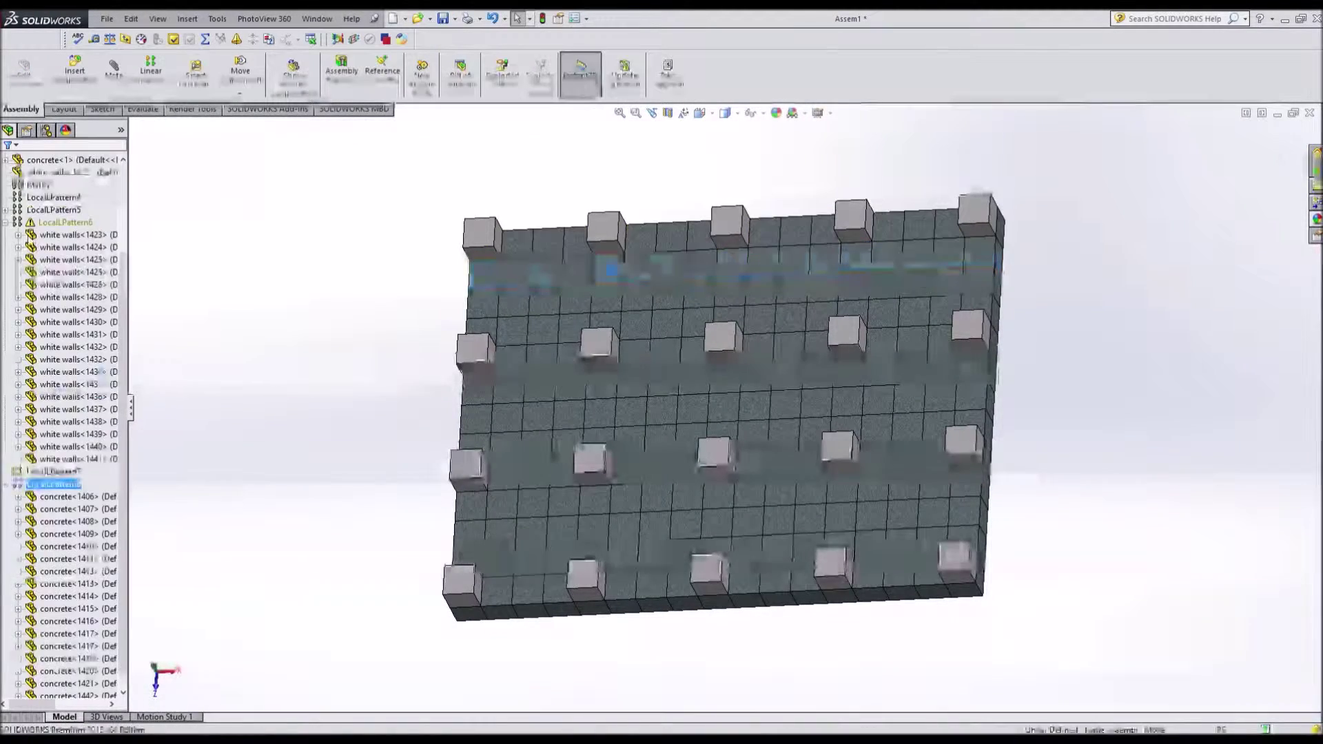
double_click(63, 332)
middle_drag(200, 298, 319, 382)
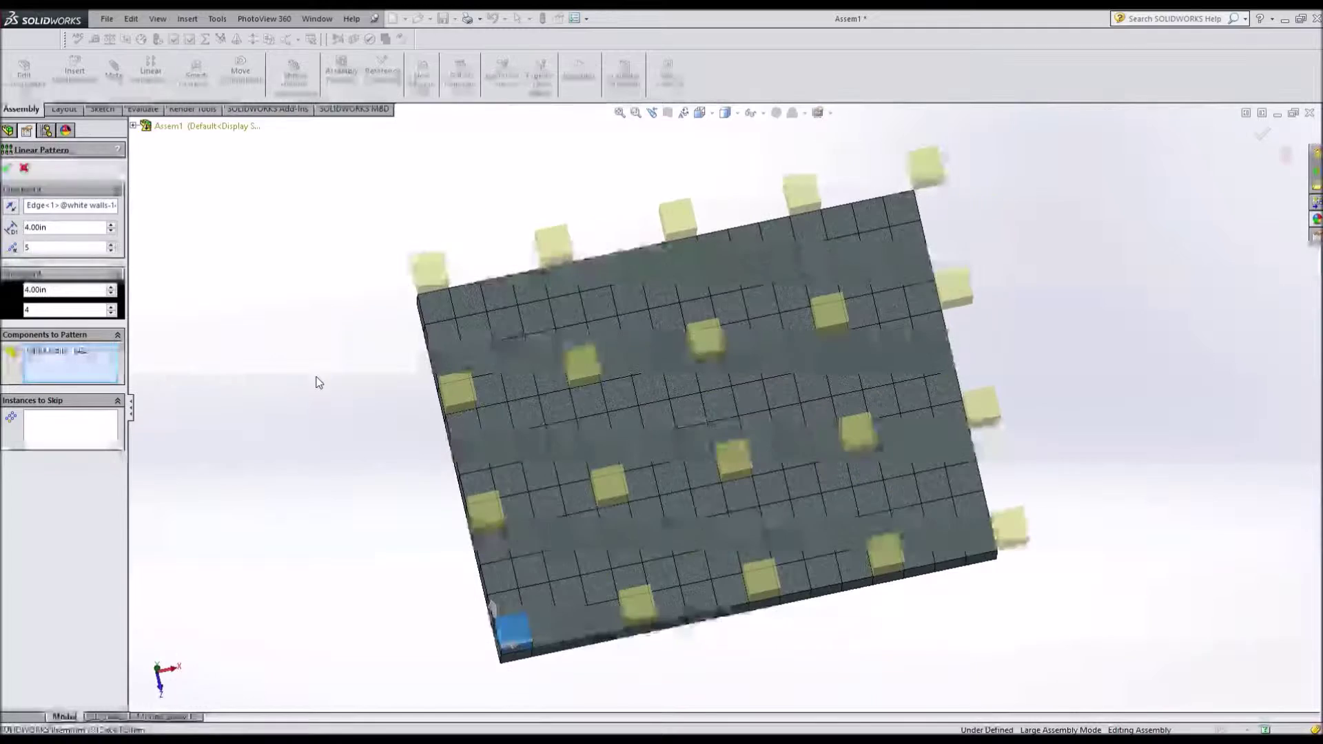
key(Return)
Select the eleven other column blocks of the grid
click(428, 266)
ctrl+click(552, 243)
ctrl+click(677, 215)
ctrl+click(801, 191)
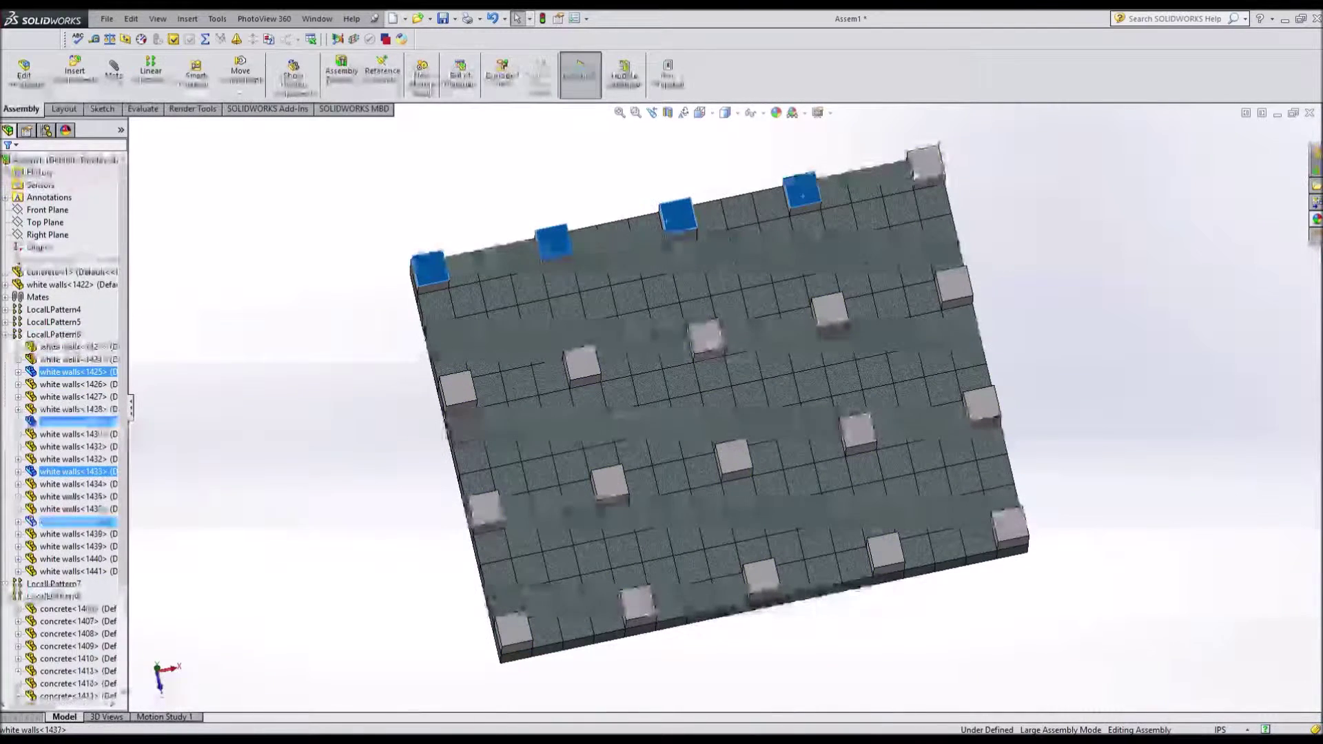
ctrl+click(704, 336)
ctrl+click(582, 361)
ctrl+click(457, 388)
ctrl+click(608, 483)
ctrl+click(733, 456)
ctrl+click(858, 429)
ctrl+click(885, 551)
Stack the selected columns upward with a 5-instance vertical linear pattern
click(150, 69)
middle_drag(482, 413, 482, 310)
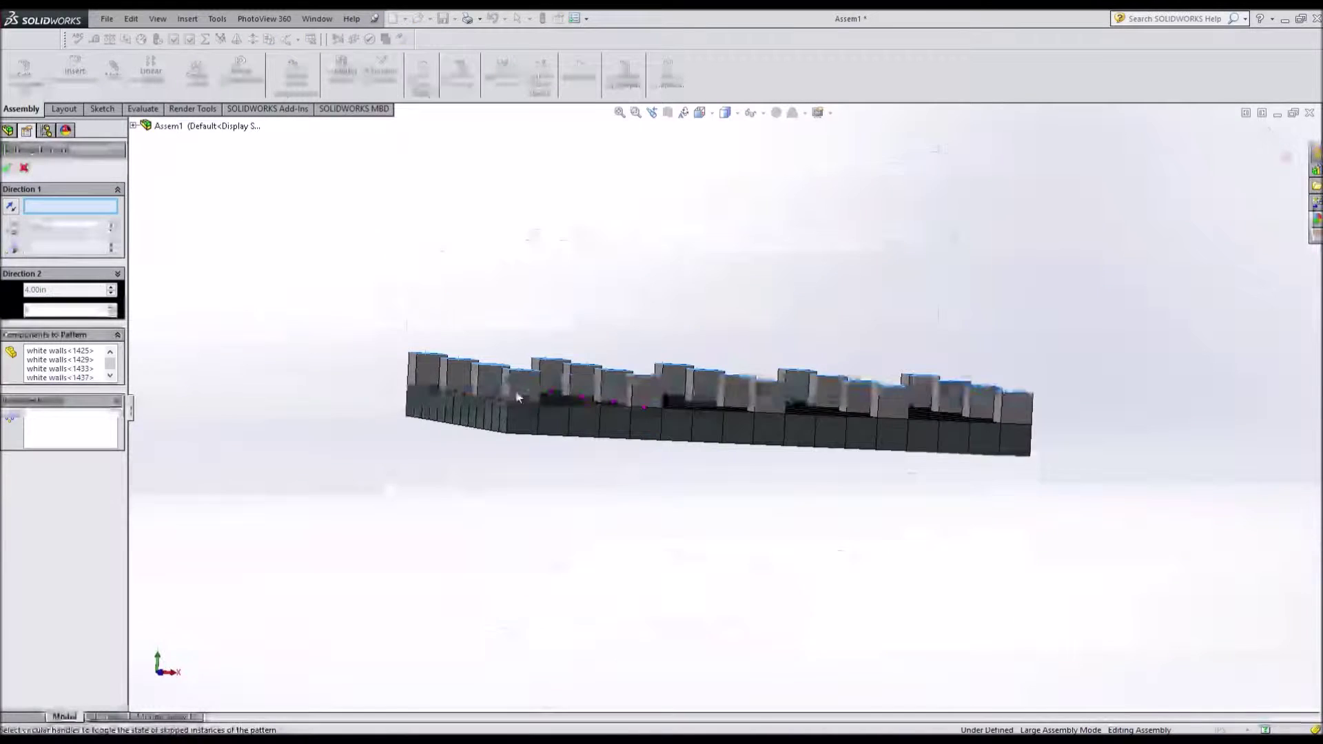
click(510, 379)
text(5)
middle_drag(210, 405, 397, 340)
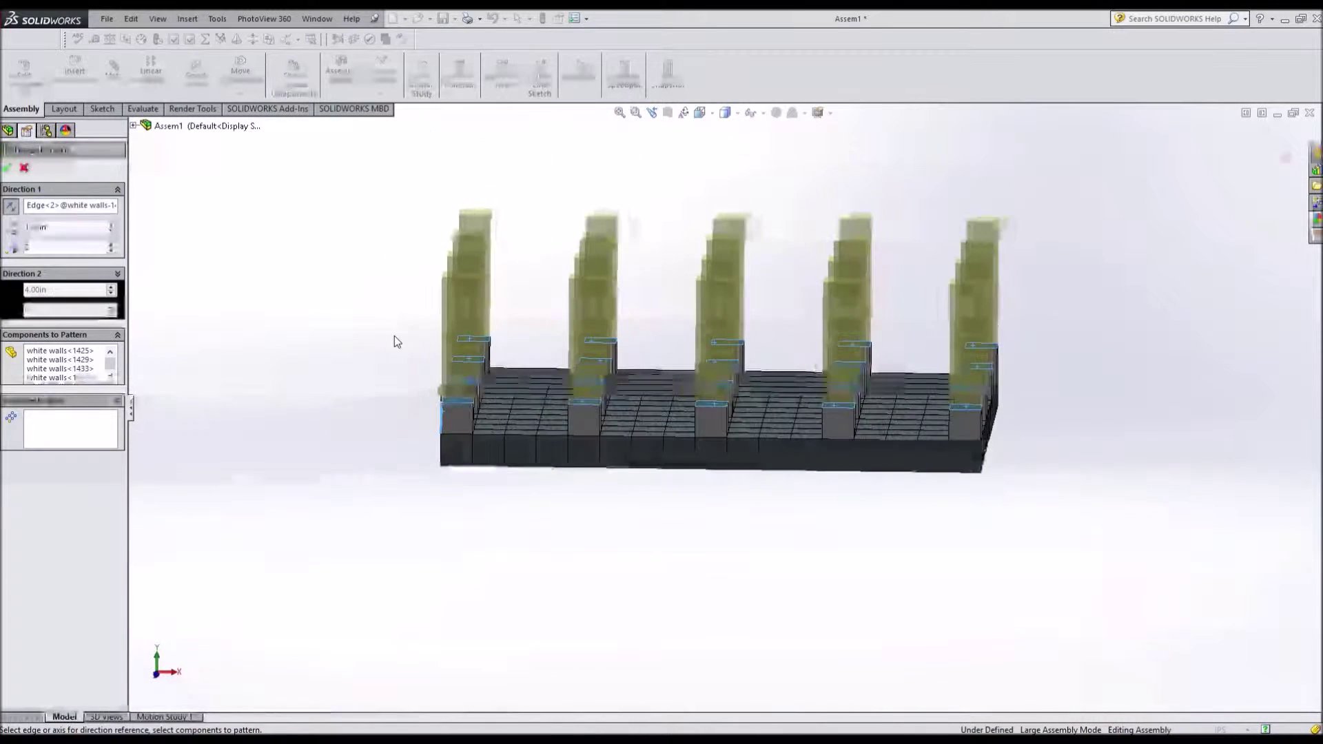
click(7, 168)
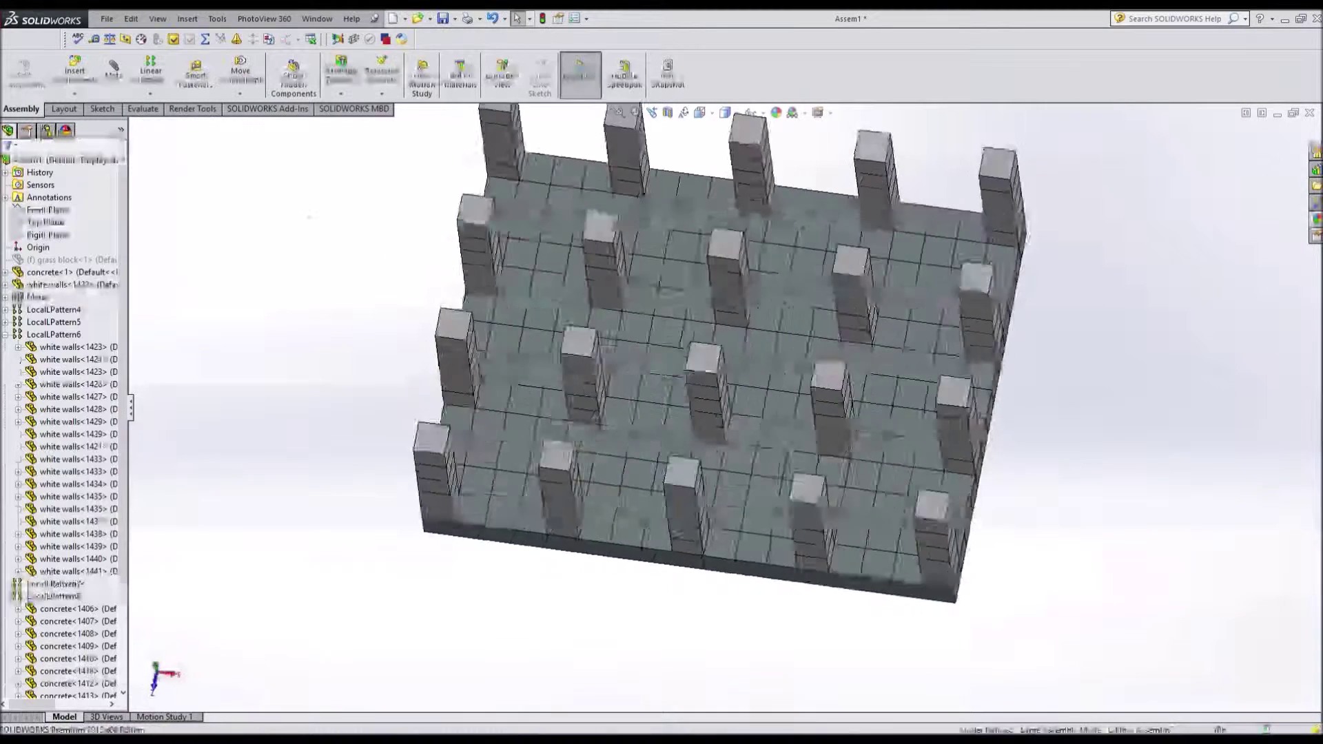
Pattern the selected wall block columns into a four-block-high wall at 1.00in spacing
scroll(602, 387, down, 5)
ctrl+click(635, 443)
scroll(791, 275, down, 2)
ctrl+click(695, 207)
ctrl+click(697, 233)
ctrl+click(698, 250)
ctrl+click(700, 275)
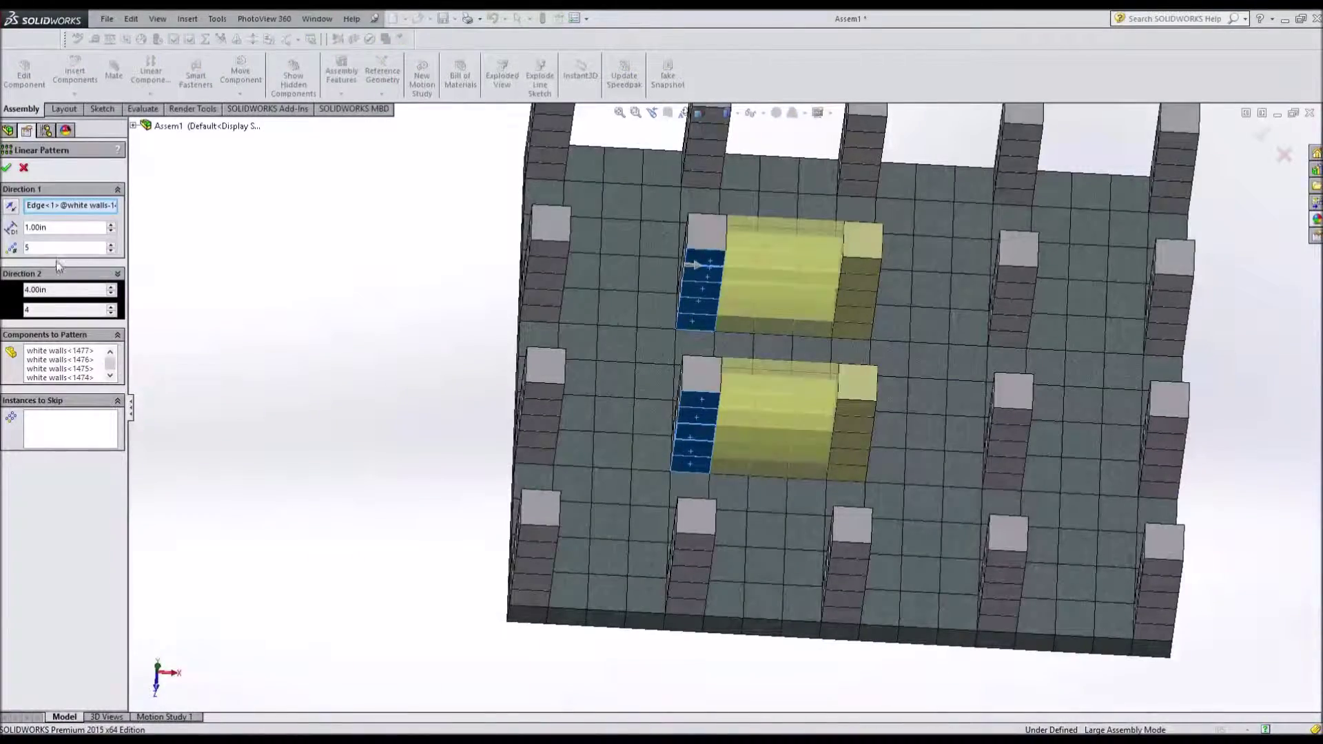
click(869, 296)
click(855, 425)
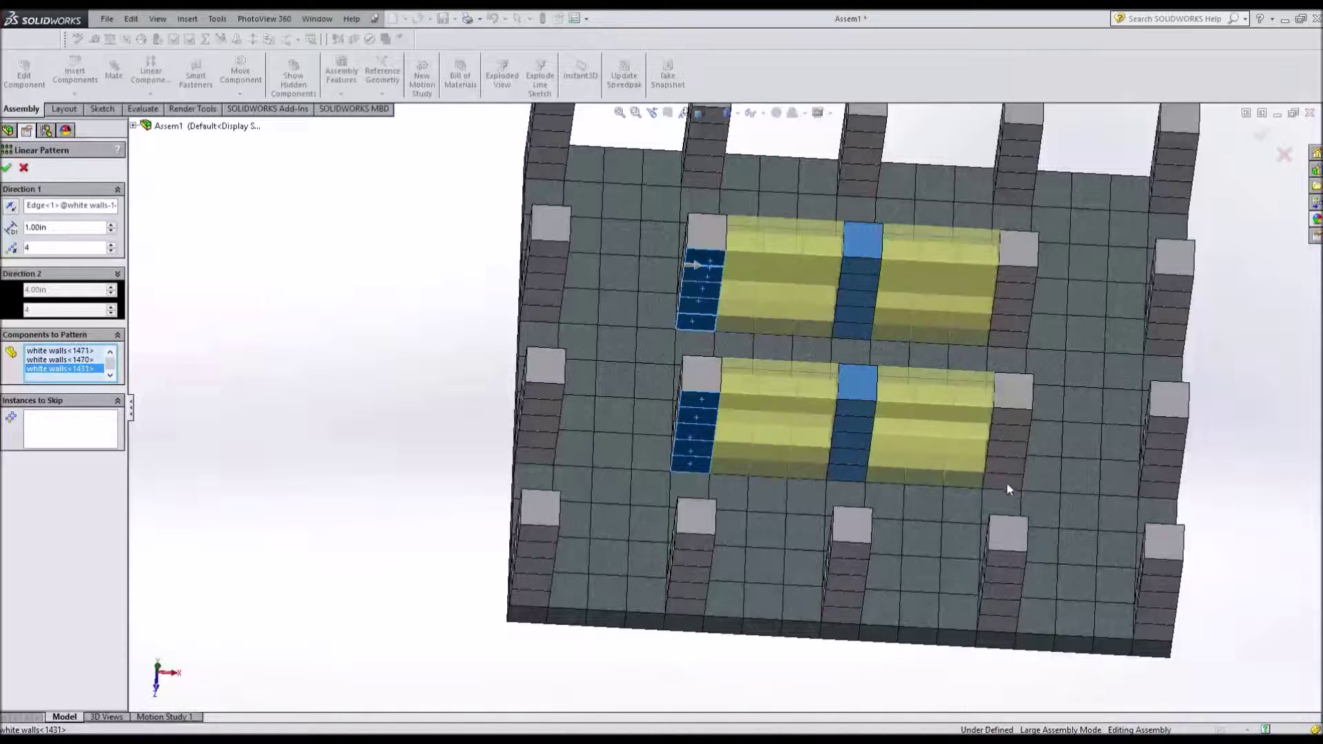
click(1018, 431)
click(1012, 460)
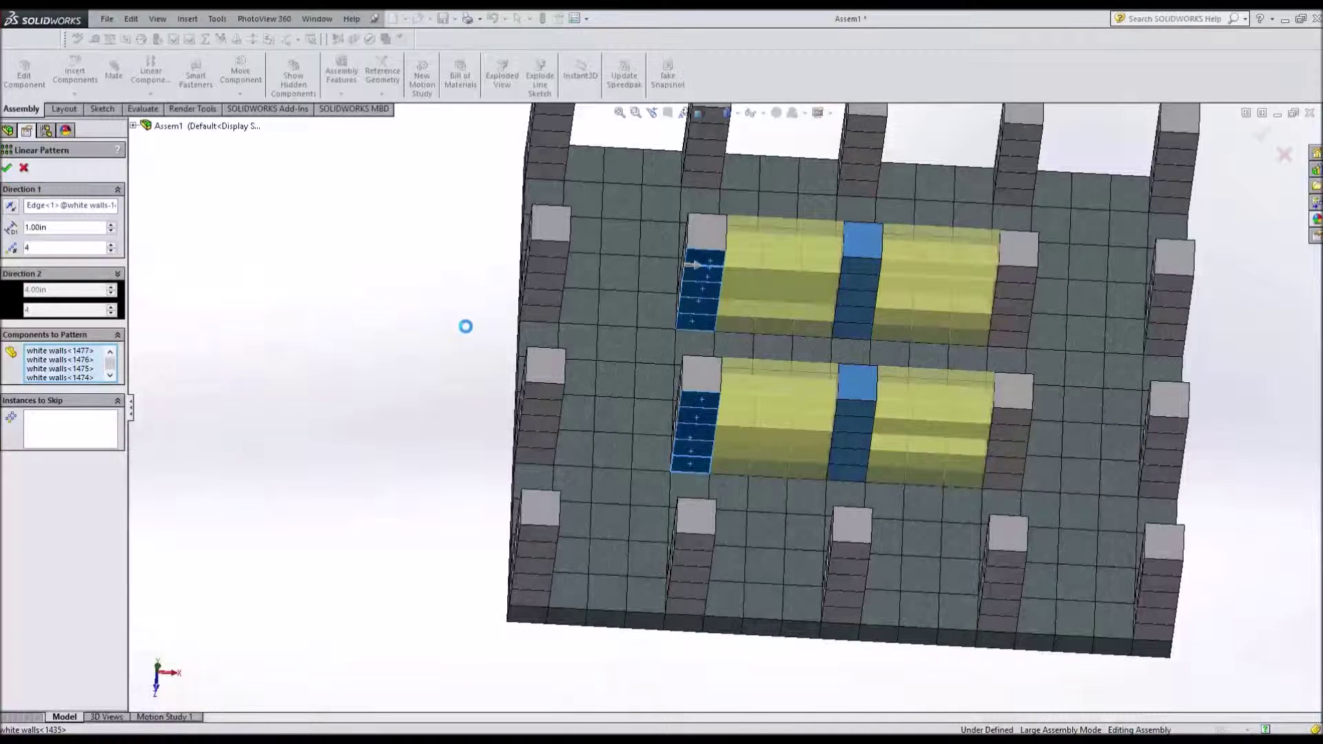
key(Return)
click(706, 378)
Pattern the side wall blocks to close the rectangular enclosure
ctrl+click(692, 461)
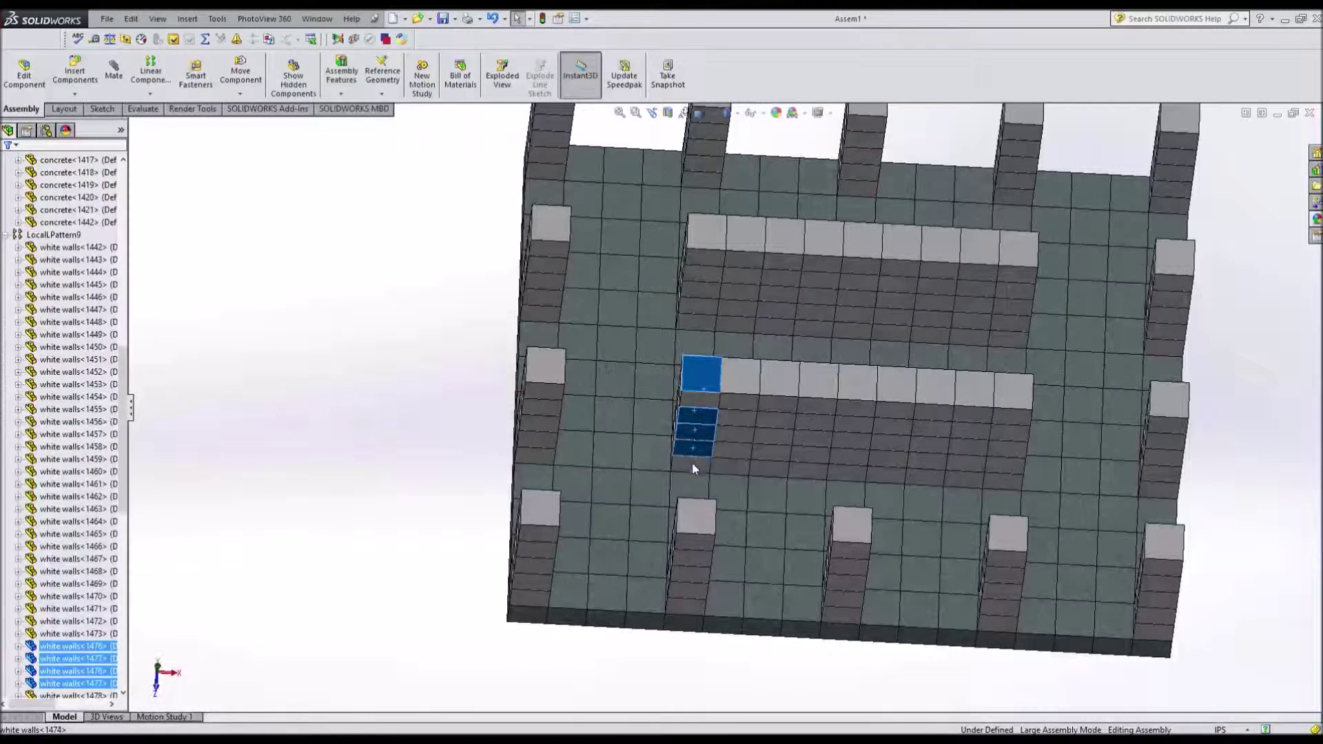
ctrl+click(1004, 460)
click(151, 71)
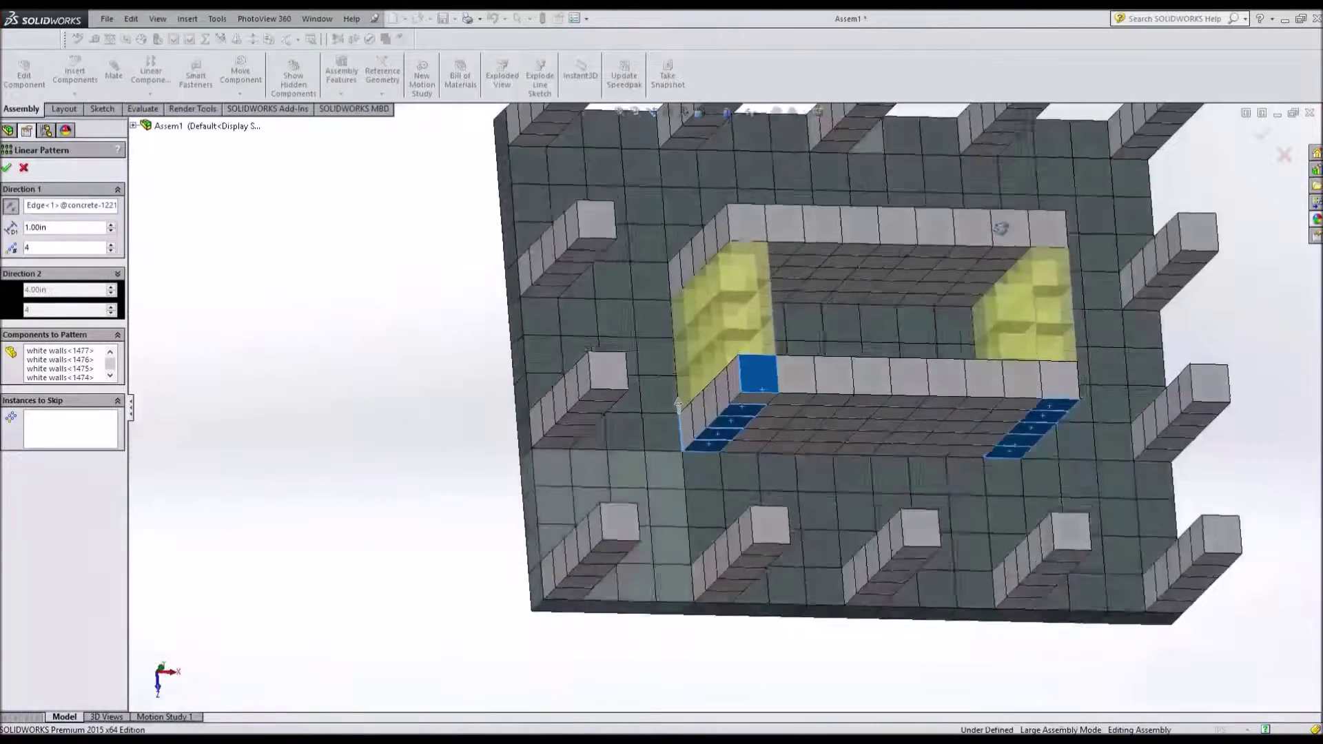
key(Return)
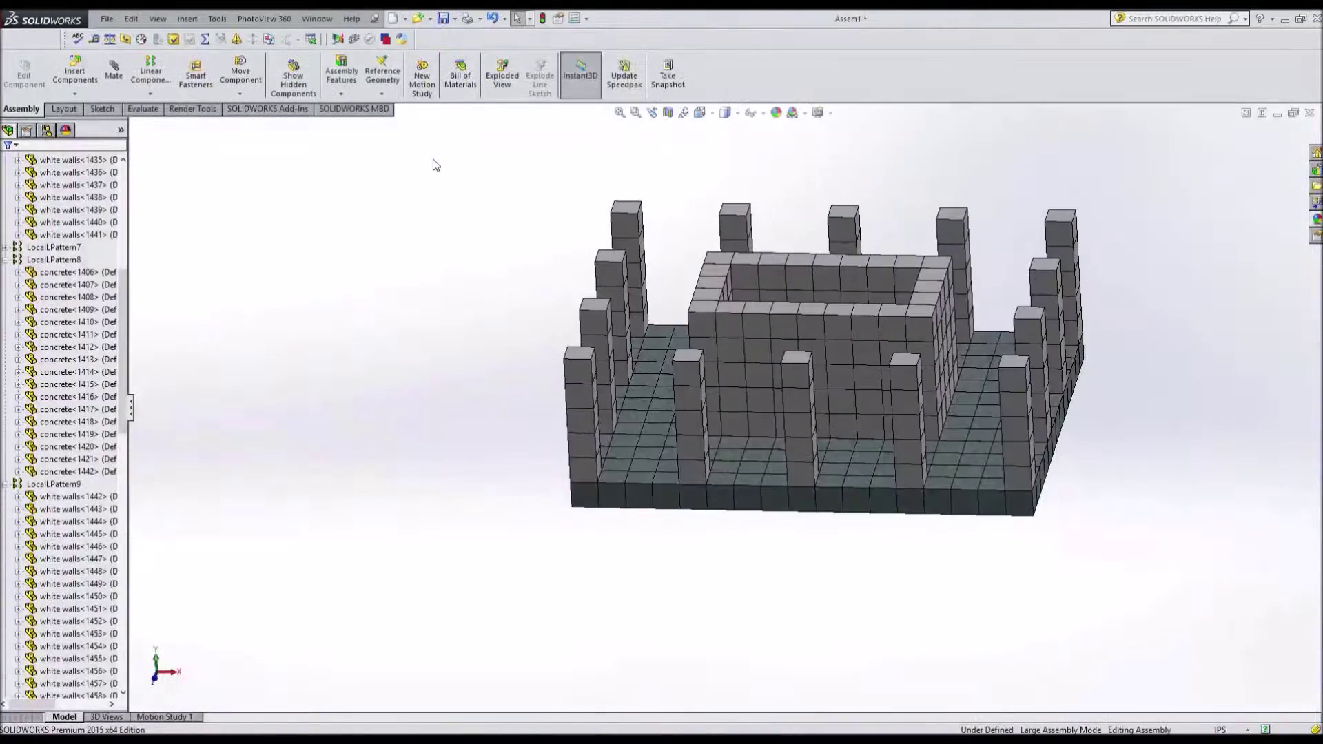
Place the new wall block on top of the front-left column
middle_drag(641, 304, 613, 333)
scroll(623, 377, down, 5)
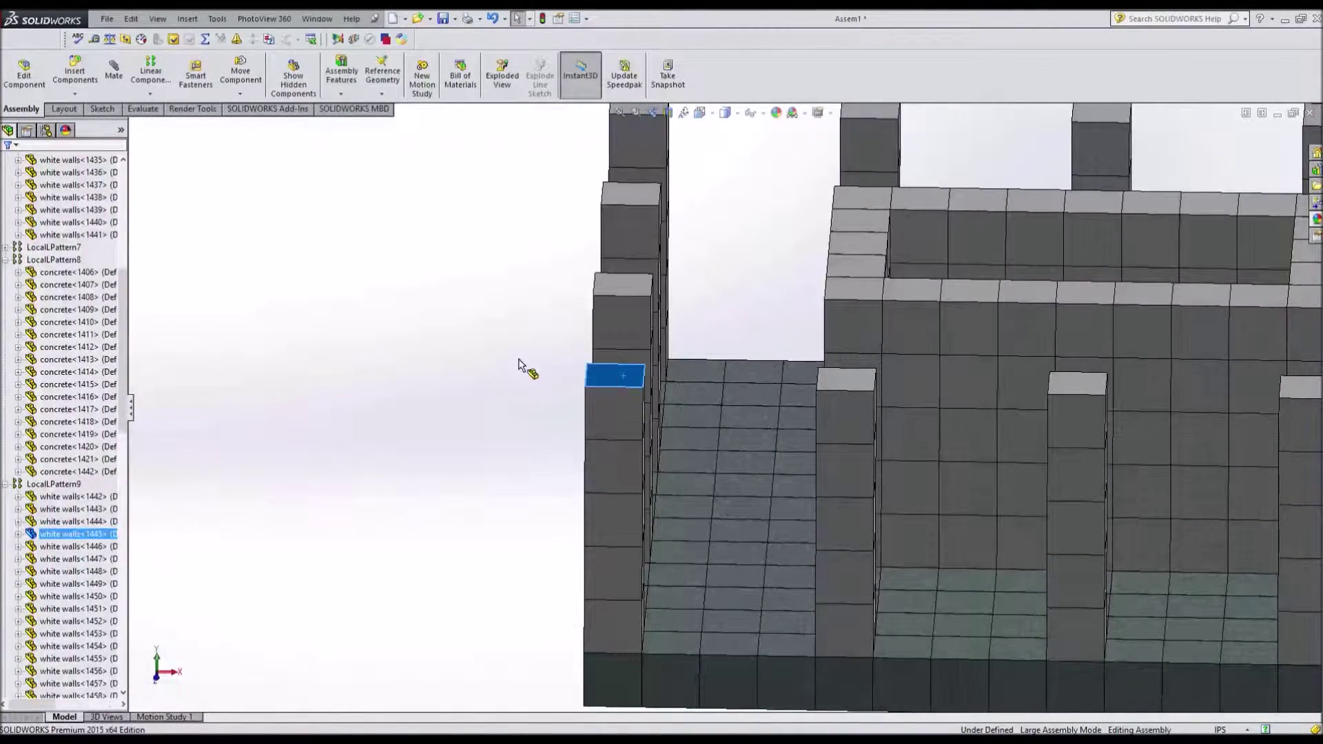
middle_drag(519, 364, 602, 260)
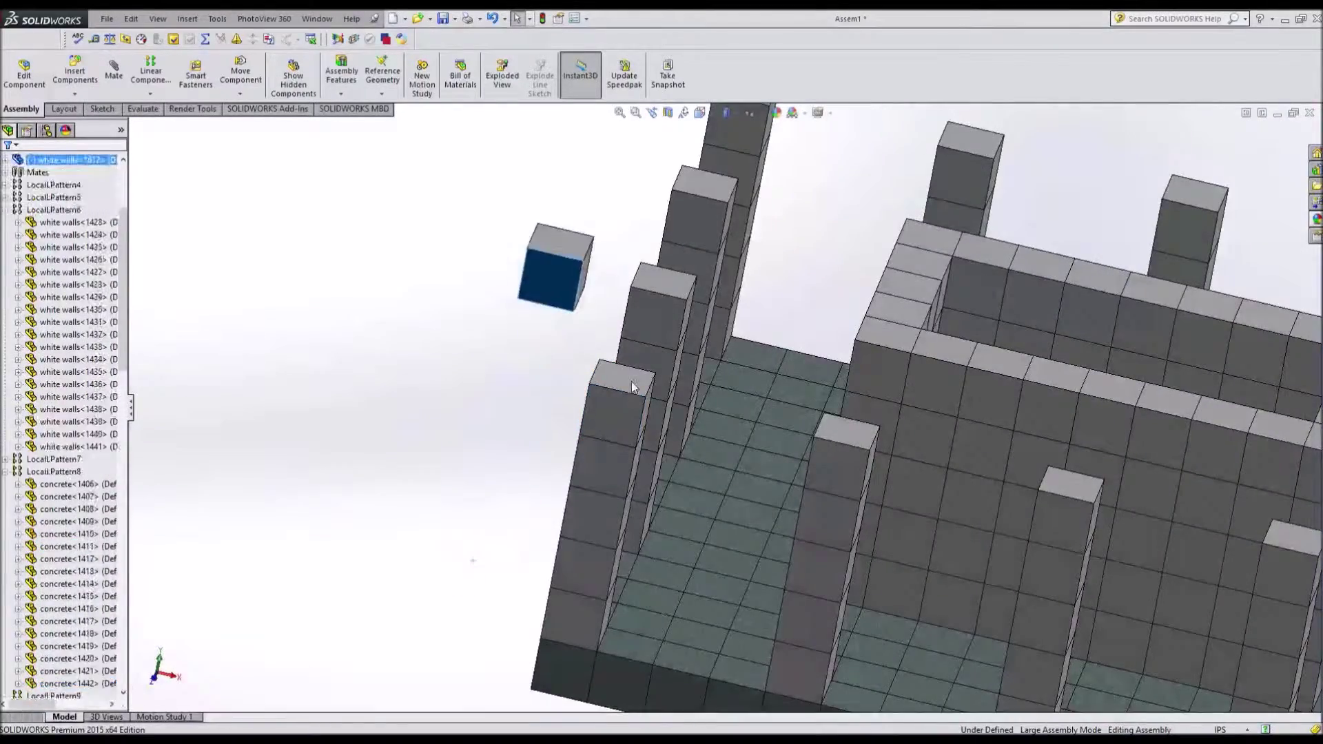
middle_drag(631, 393, 554, 412)
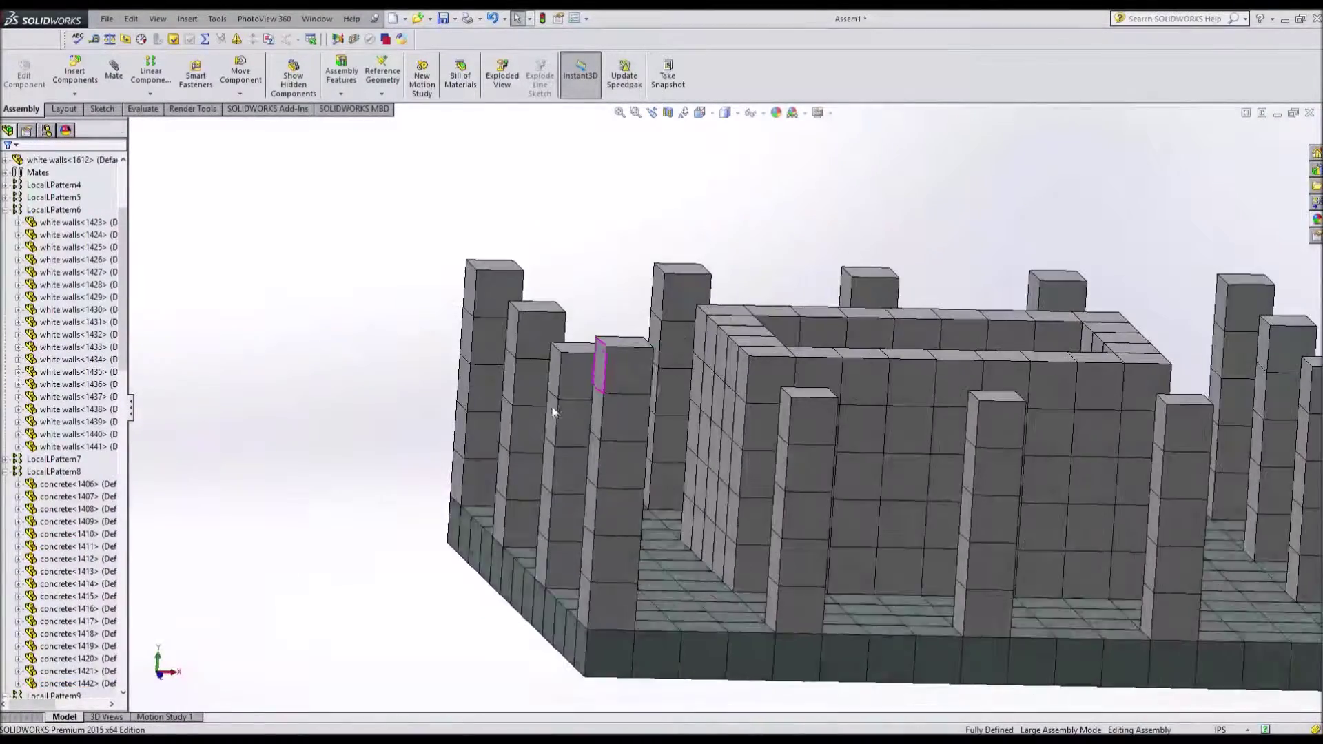
Set up a 17 × 13 linear pattern of the new block at 1.00in spacing
click(627, 368)
click(150, 69)
middle_drag(626, 360, 549, 475)
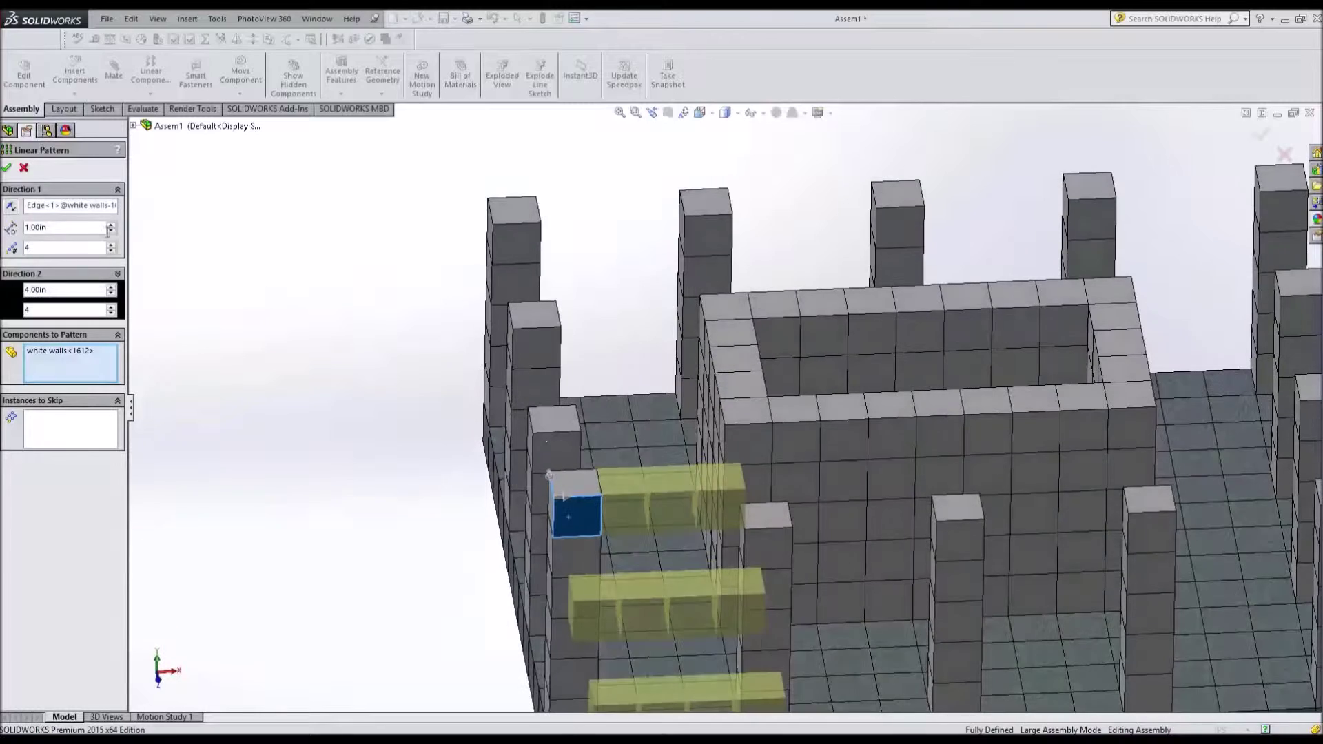
text(1)
key(Return)
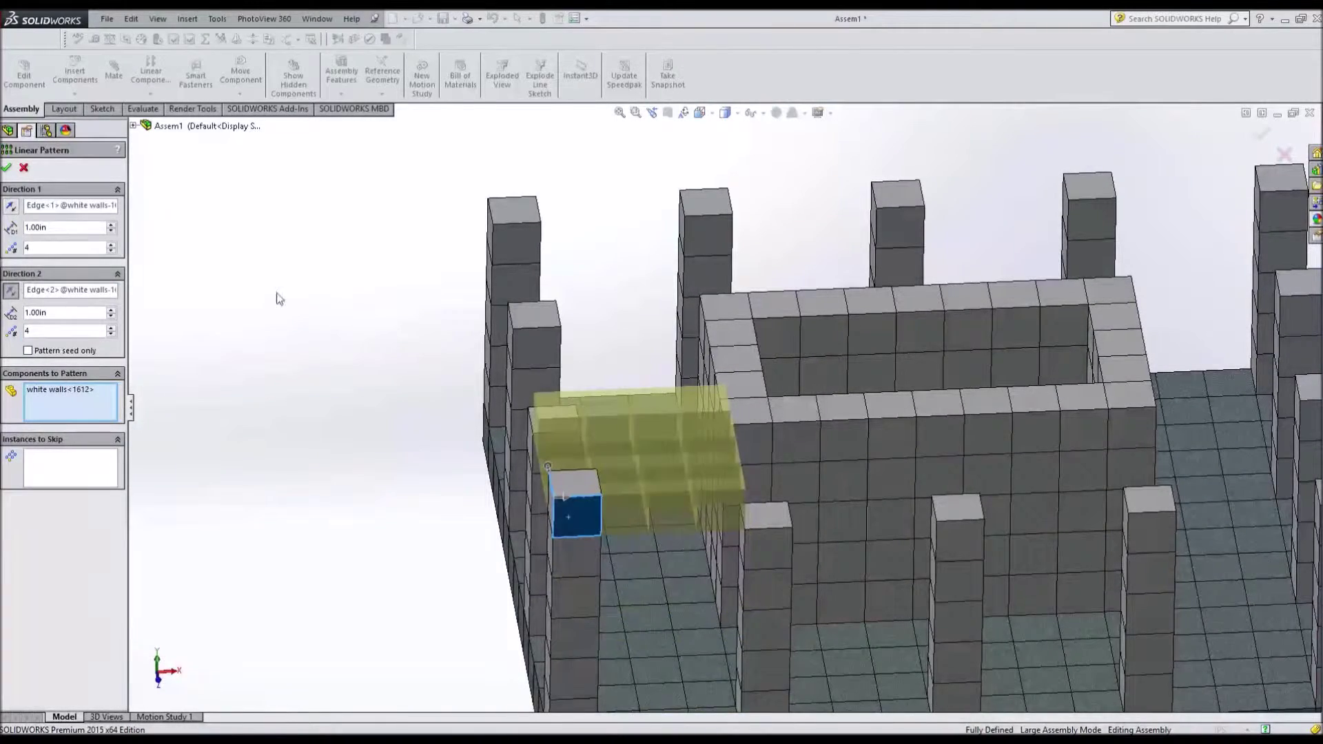
text(17)
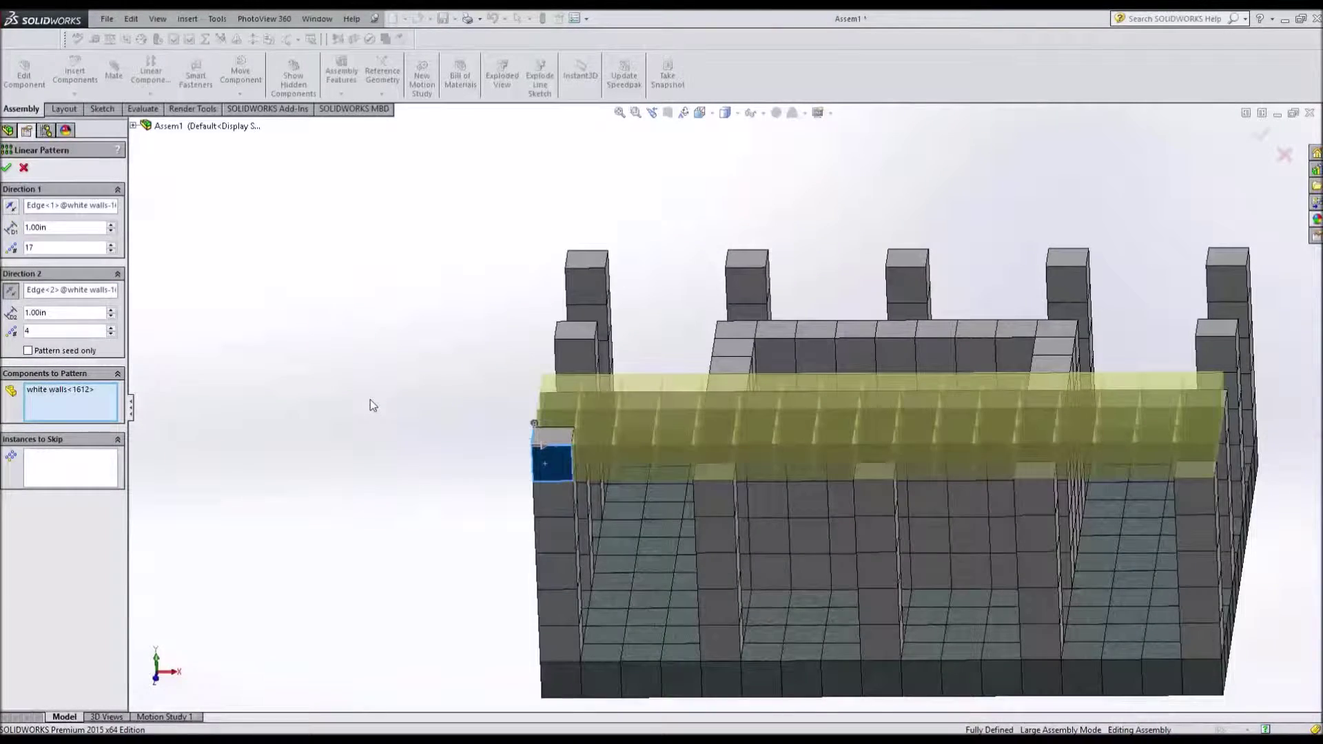
text(13)
mouse_move(370, 405)
middle_down()
mouse_move(528, 352)
mouse_move(270, 315)
middle_up()
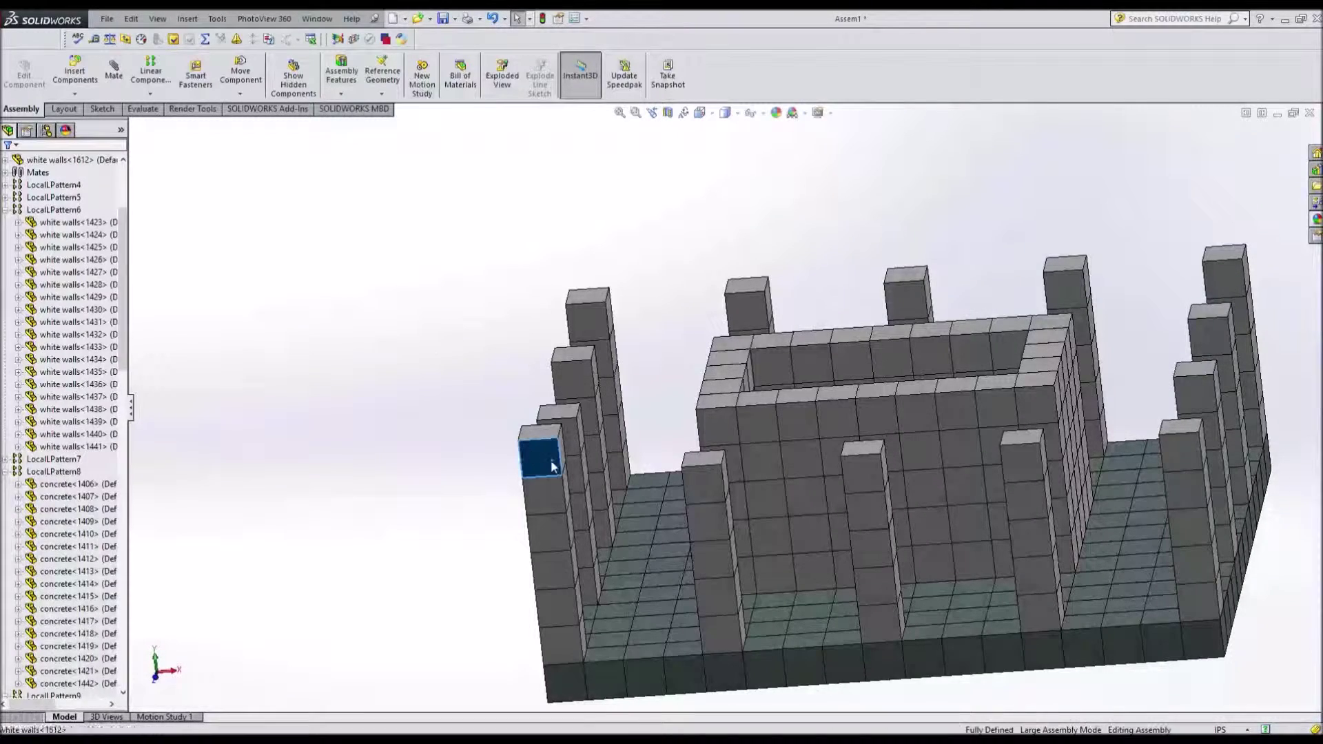
click(151, 72)
Reverse the pattern's second direction so it runs over the walls
middle_drag(621, 448, 676, 493)
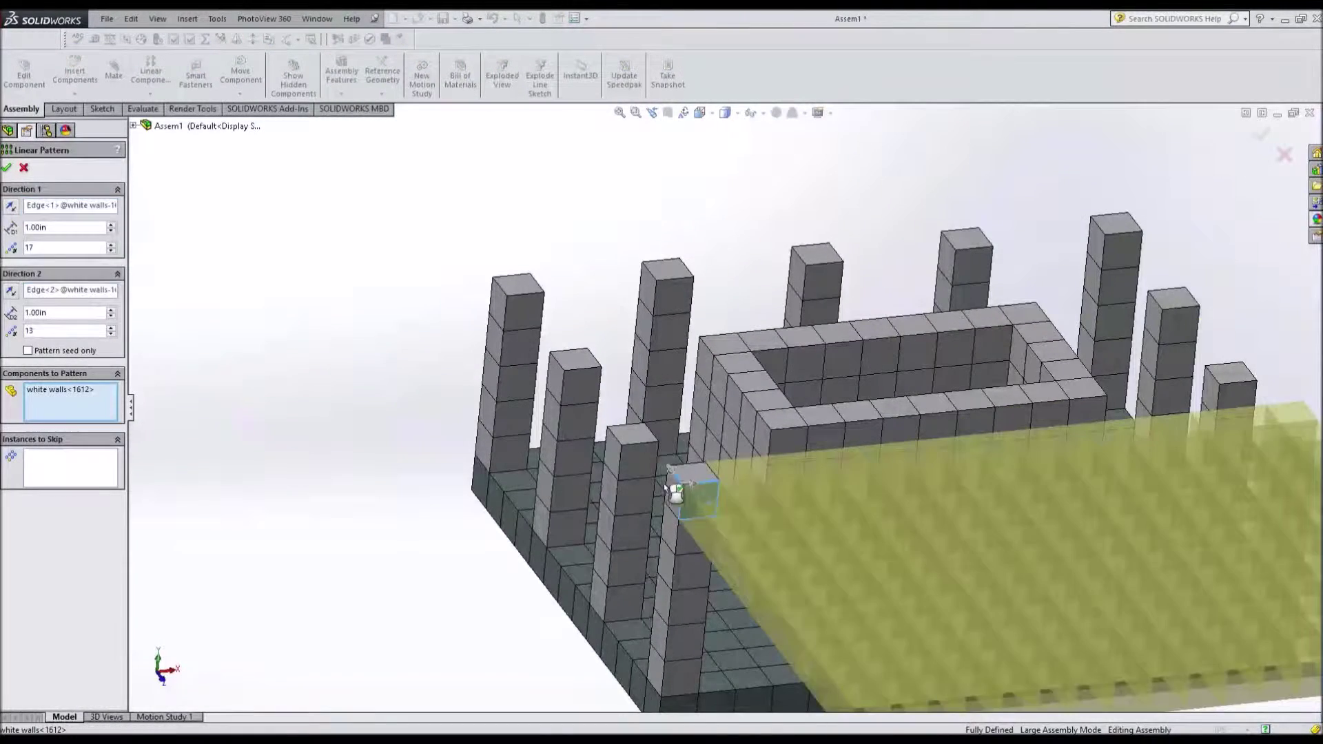
click(12, 292)
click(69, 469)
middle_drag(551, 207, 599, 268)
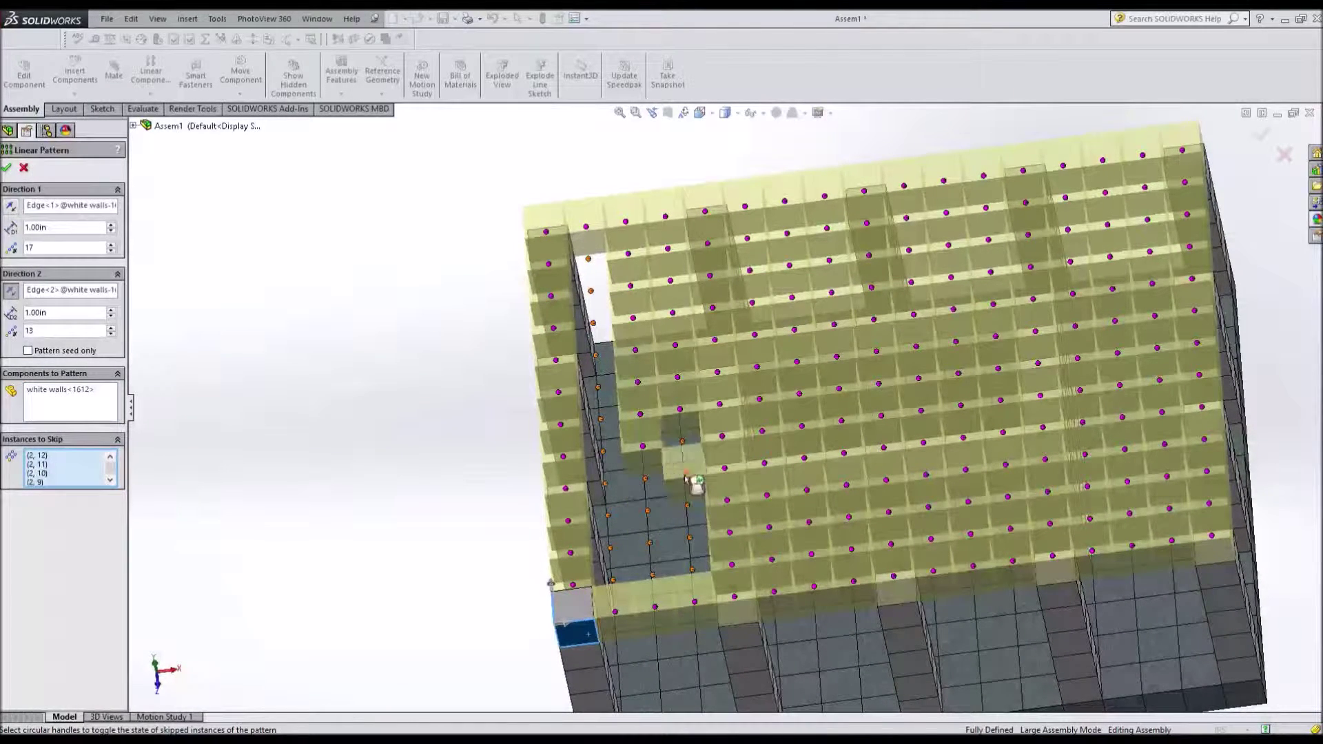
Try skipping six roof blocks, then clear them and cut Direction 2 to one row
click(671, 280)
click(708, 243)
click(748, 239)
click(787, 234)
click(827, 227)
click(710, 276)
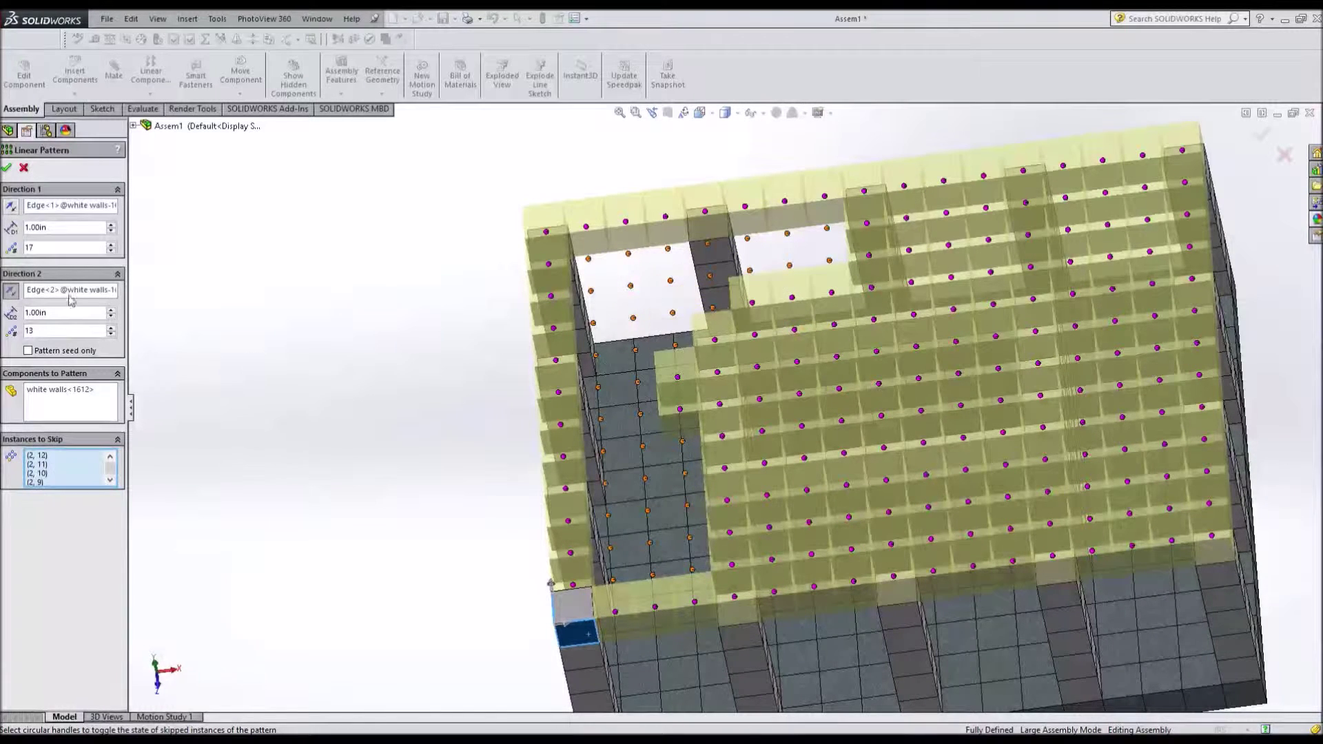
click(69, 403)
click(62, 274)
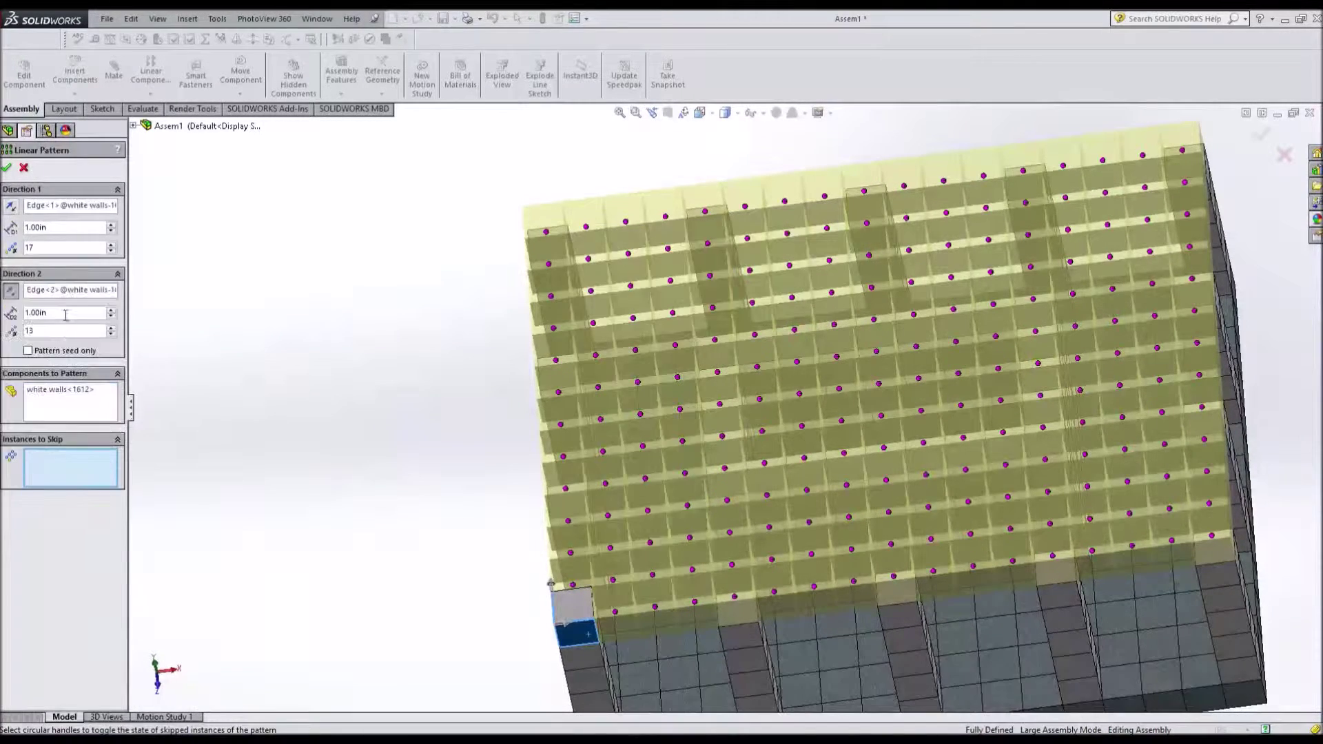
key(BackSpace)
text(3)
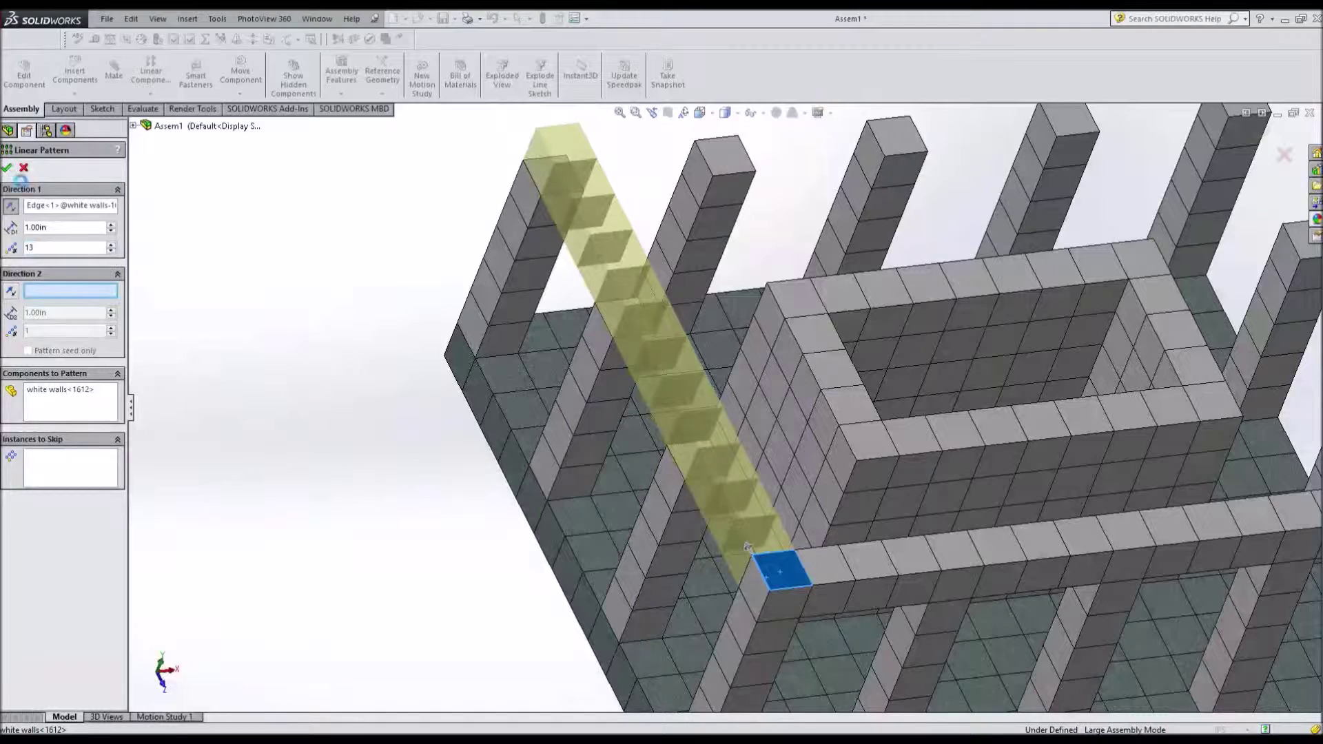
Confirm the single 17-block front row pattern
key(Return)
scroll(791, 510, up, 3)
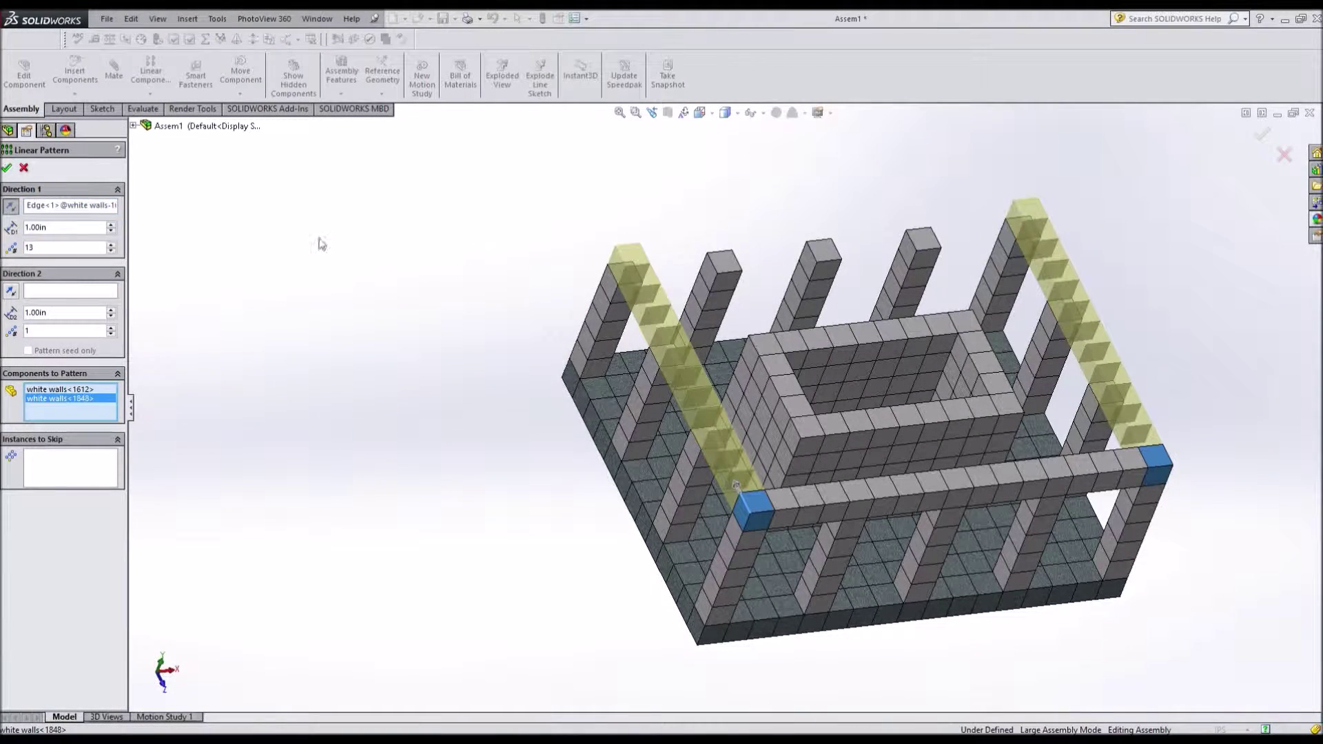
key(Return)
Pattern the next wall block along the side edges with 2 rows in Direction 2
click(69, 522)
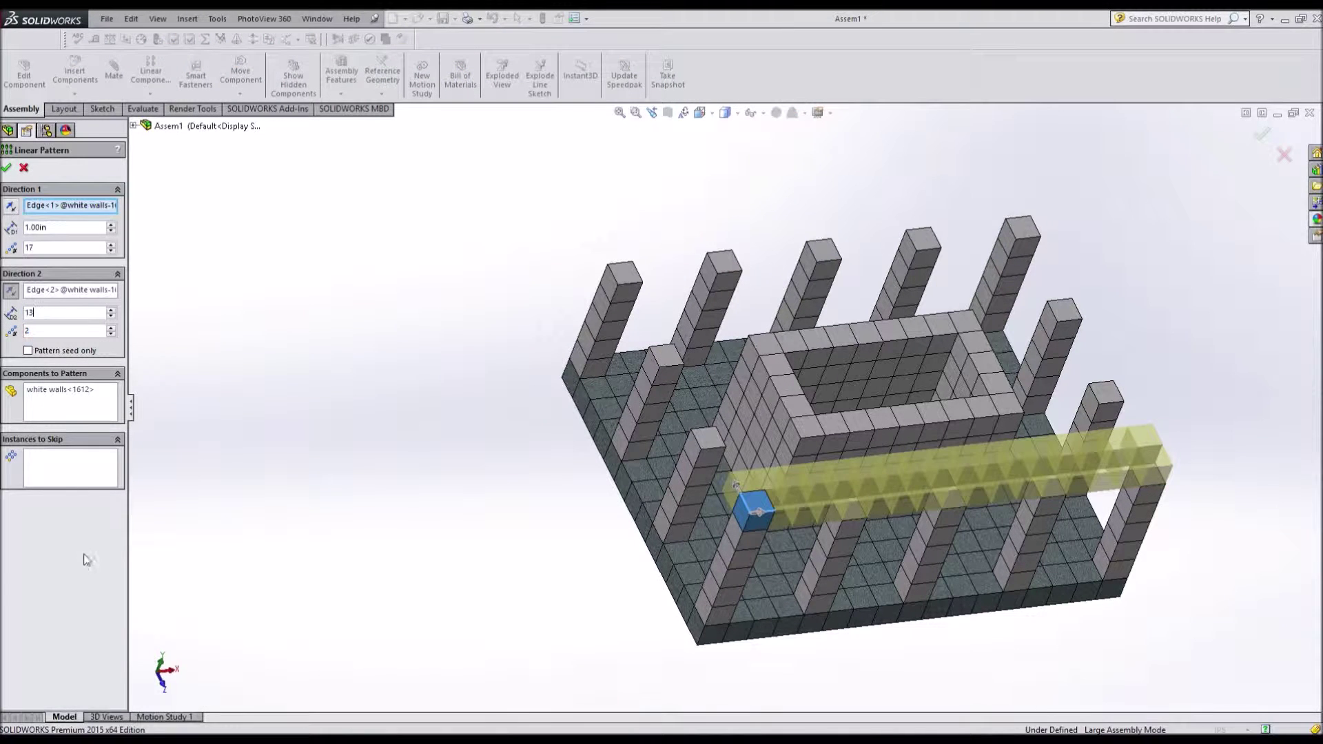
key(BackSpace)
text(2)
key(Tab)
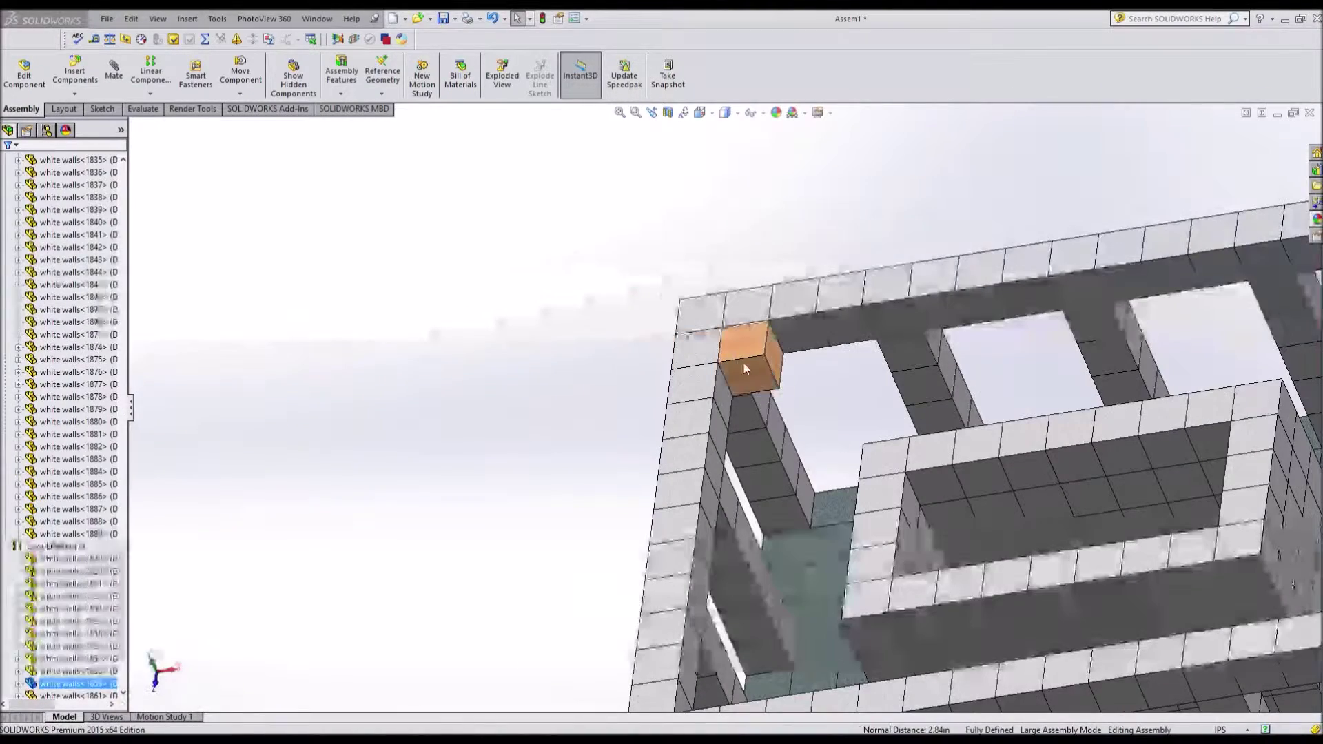
Pattern the wood floor tile in a 15 × 11 grid at 1.00in spacing
click(743, 359)
click(714, 383)
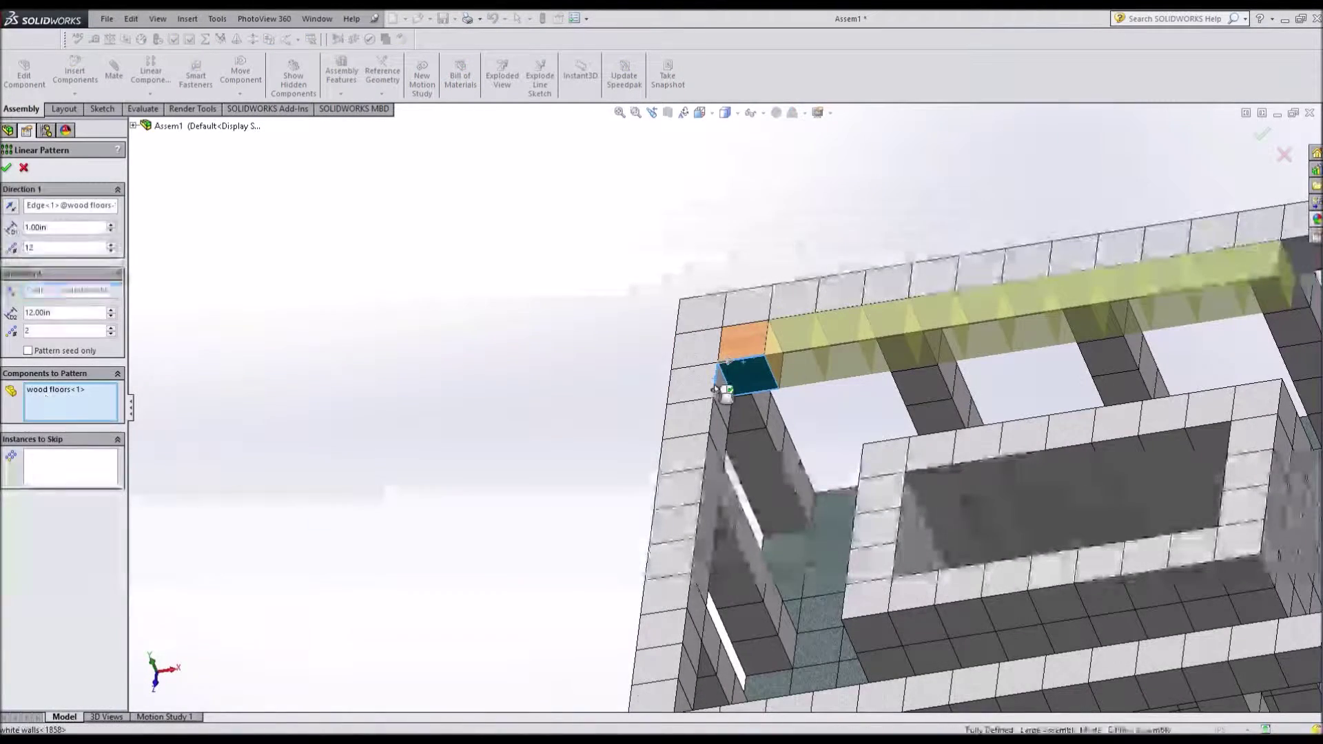
text(11)
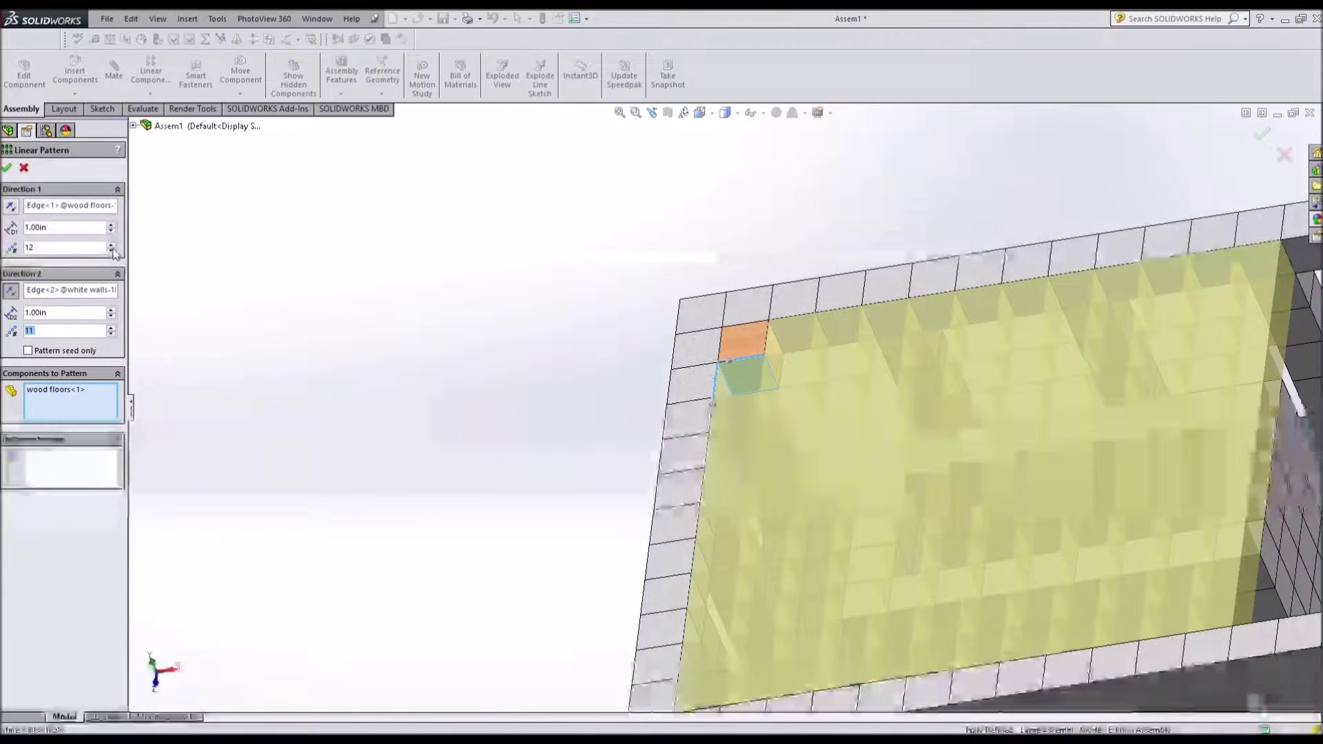
click(111, 244)
click(110, 244)
click(110, 244)
scroll(436, 333, up, 3)
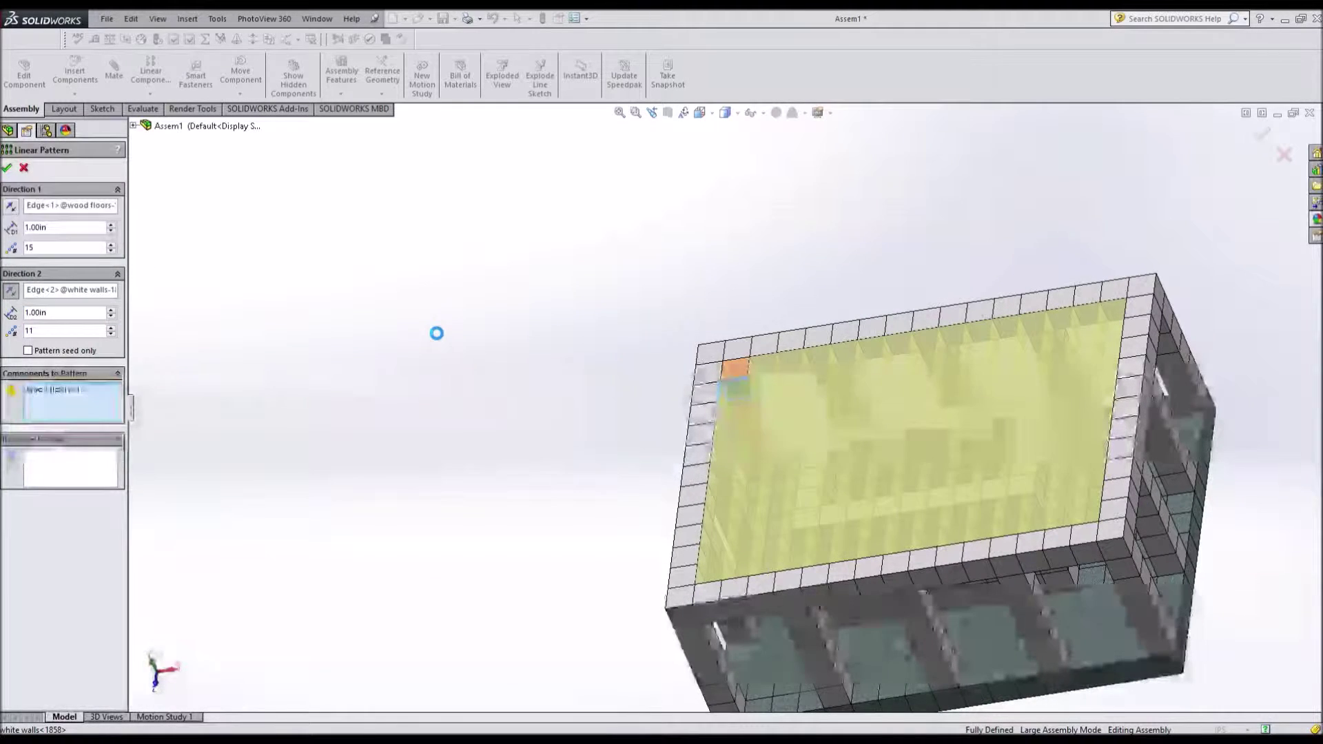
key(Return)
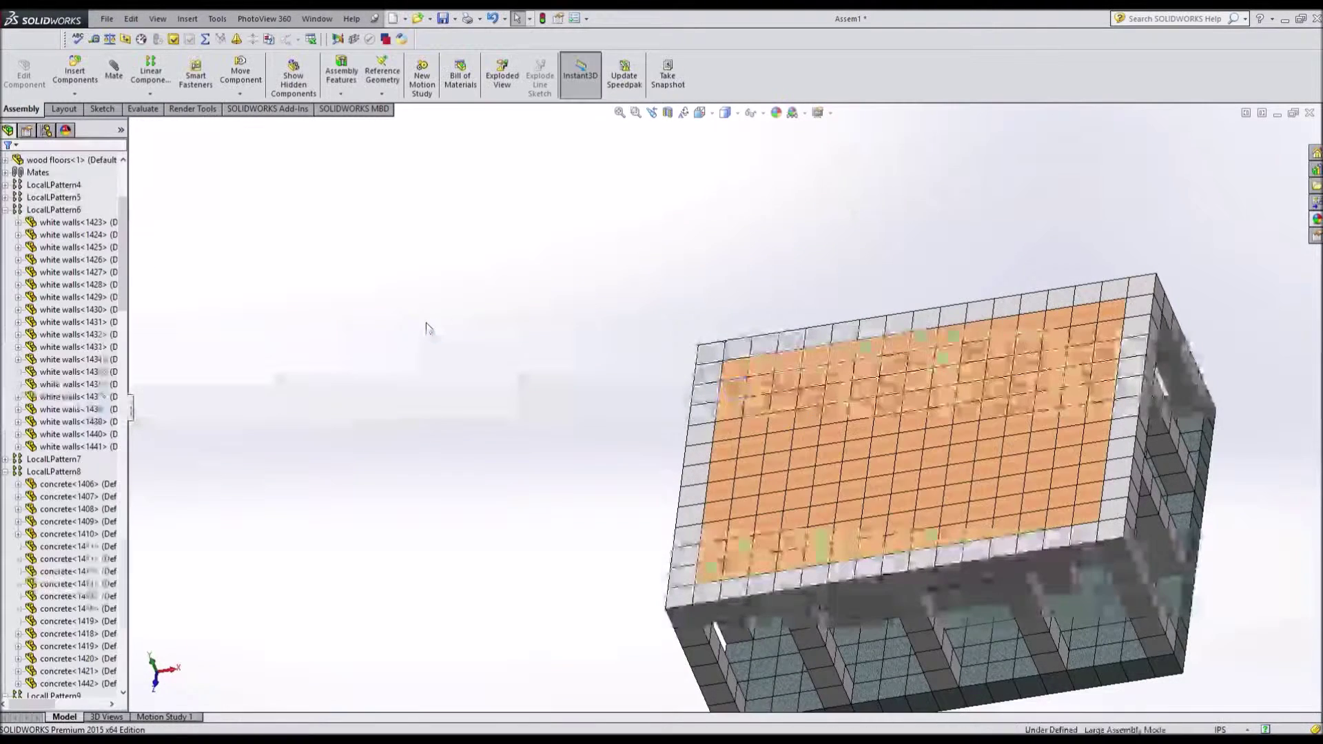
Skip the centre floor tiles so an opening remains above the enclosure
middle_drag(428, 331, 435, 262)
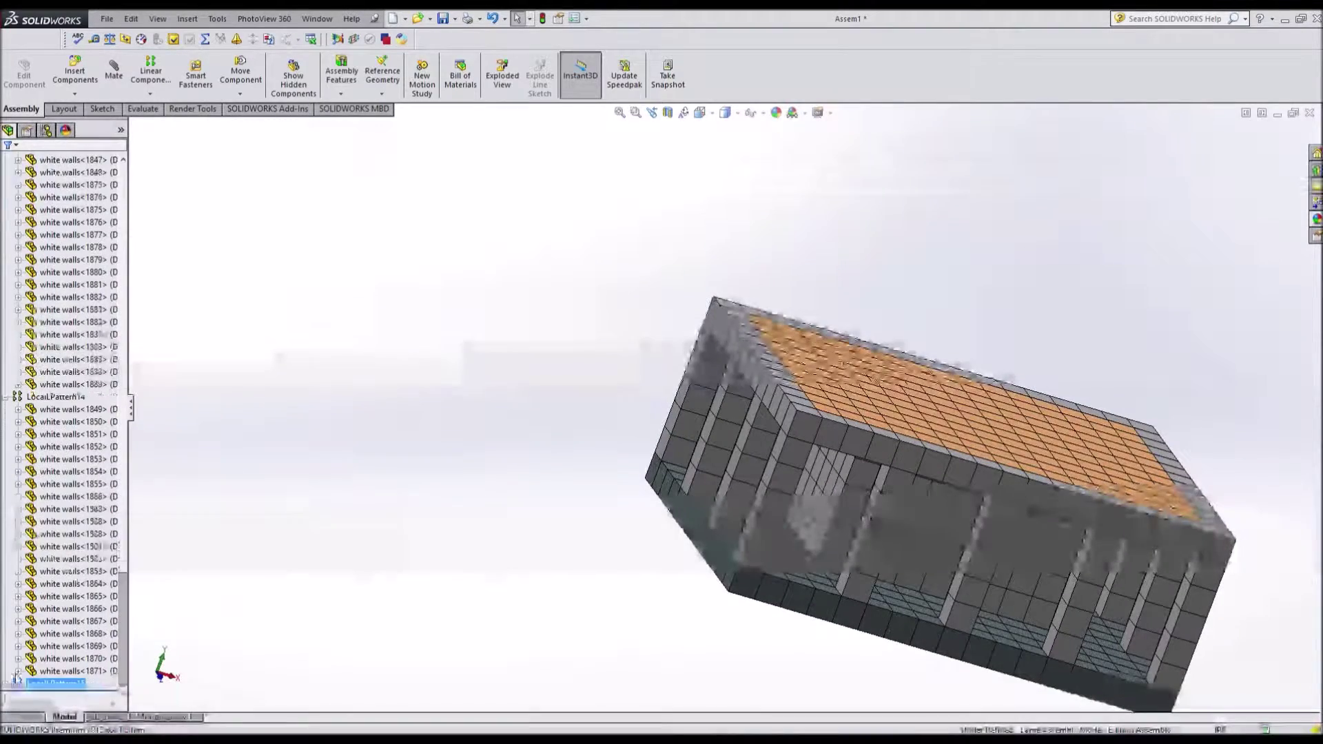
click(66, 534)
mouse_move(786, 483)
middle_down()
mouse_move(788, 602)
mouse_move(799, 551)
middle_up()
click(842, 426)
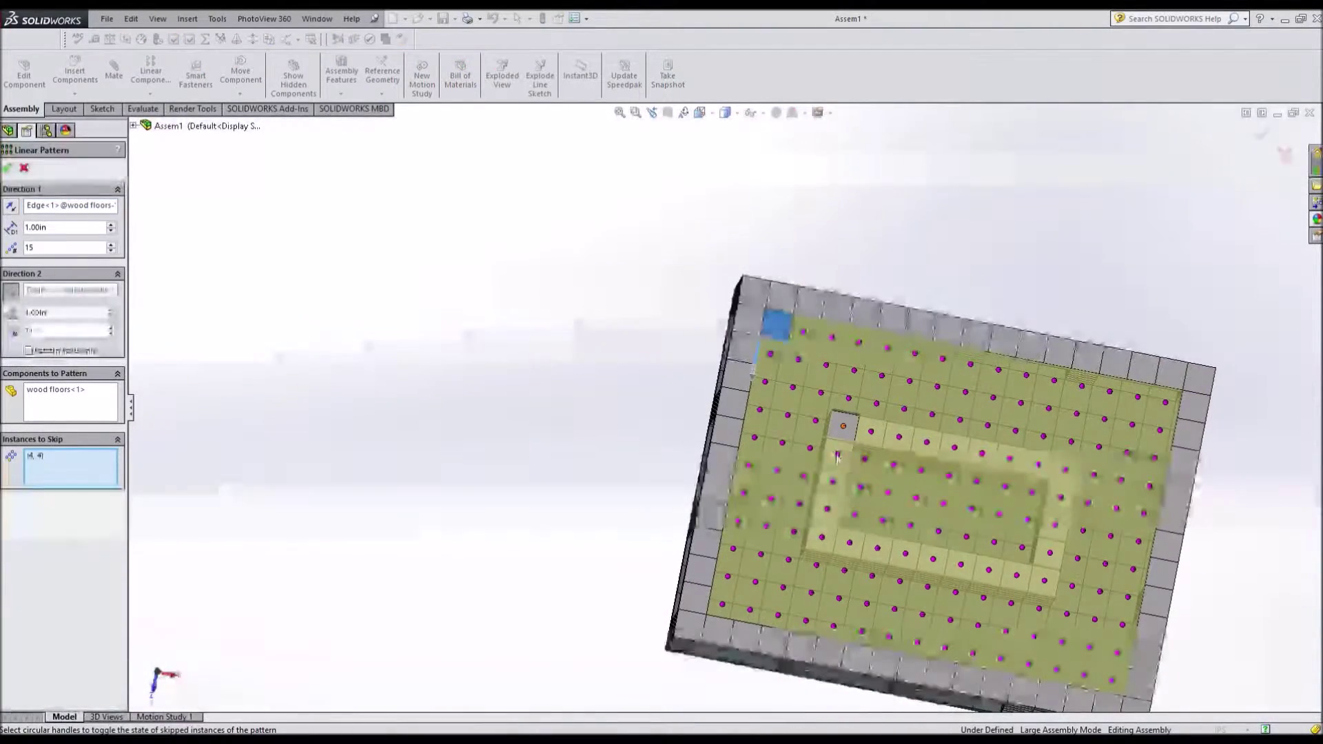
click(838, 454)
click(833, 480)
click(827, 510)
click(872, 431)
click(899, 437)
click(955, 448)
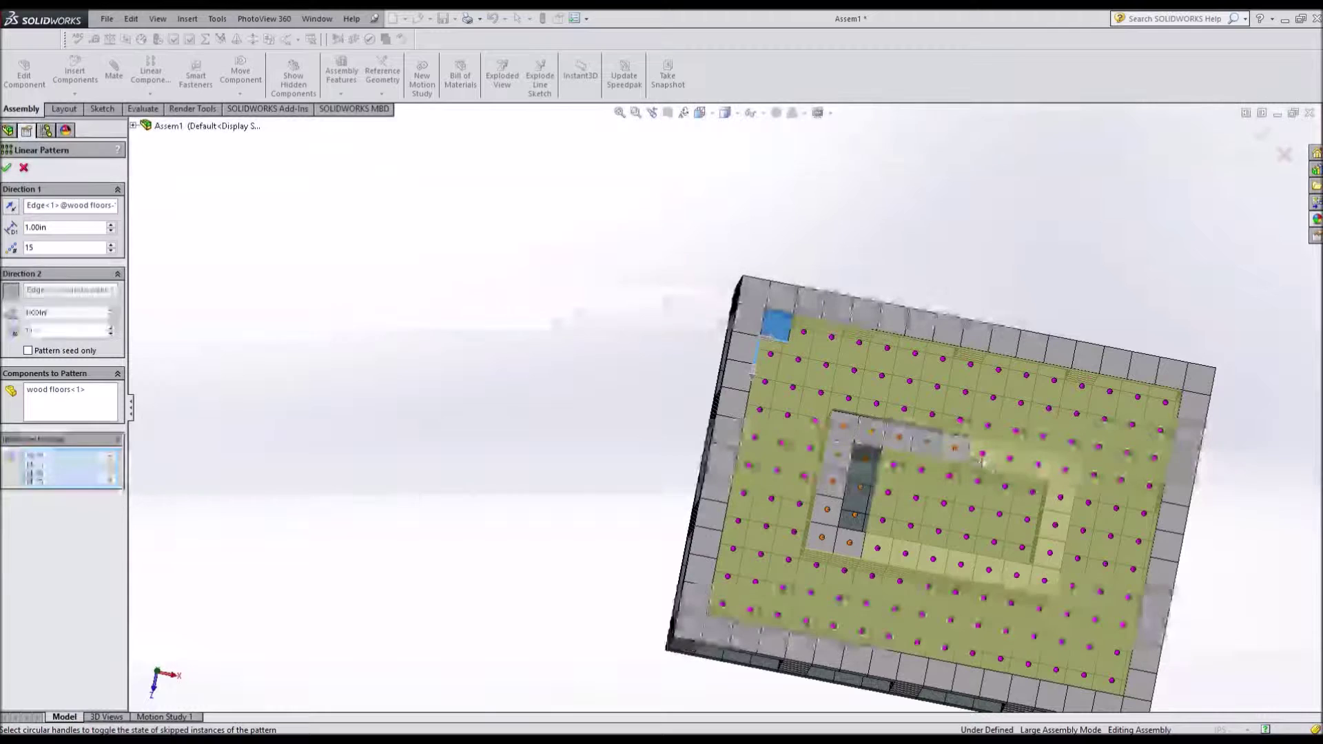
click(1010, 459)
click(1064, 468)
click(1055, 526)
click(1045, 579)
click(989, 570)
click(962, 564)
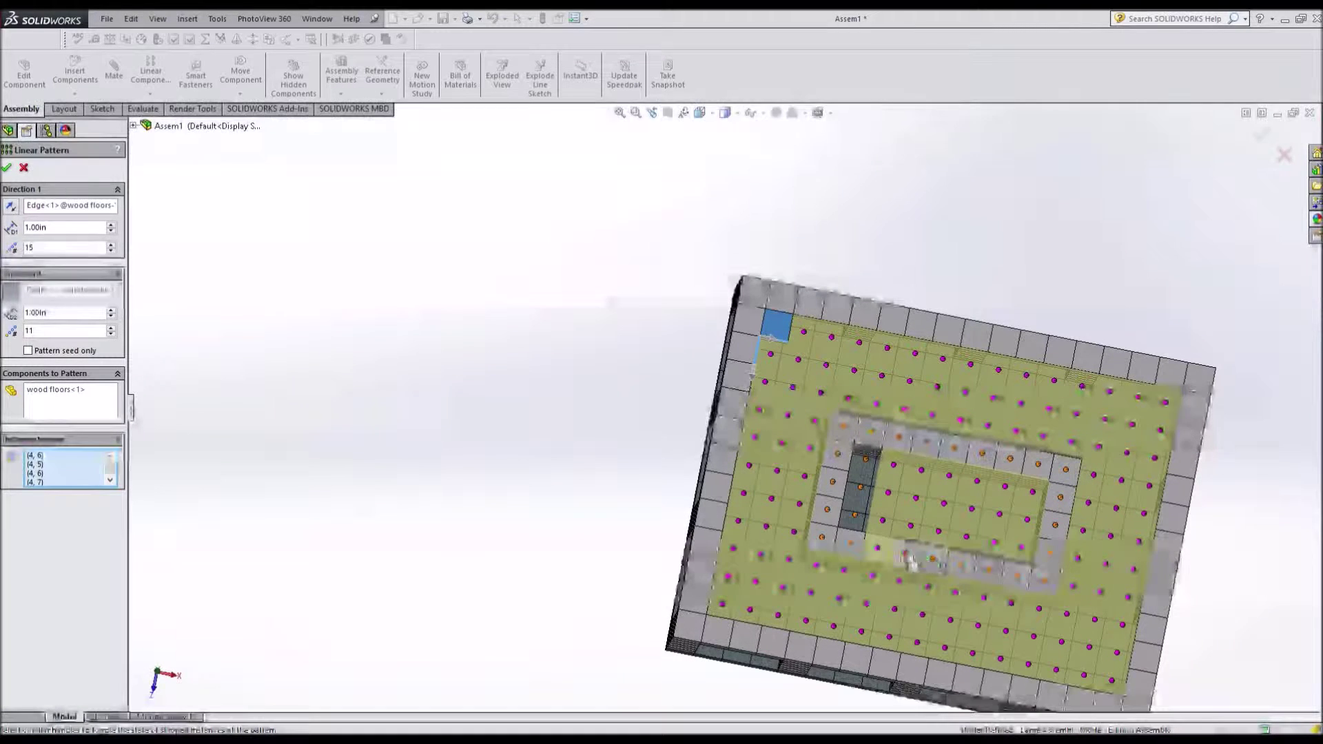
click(893, 469)
click(916, 497)
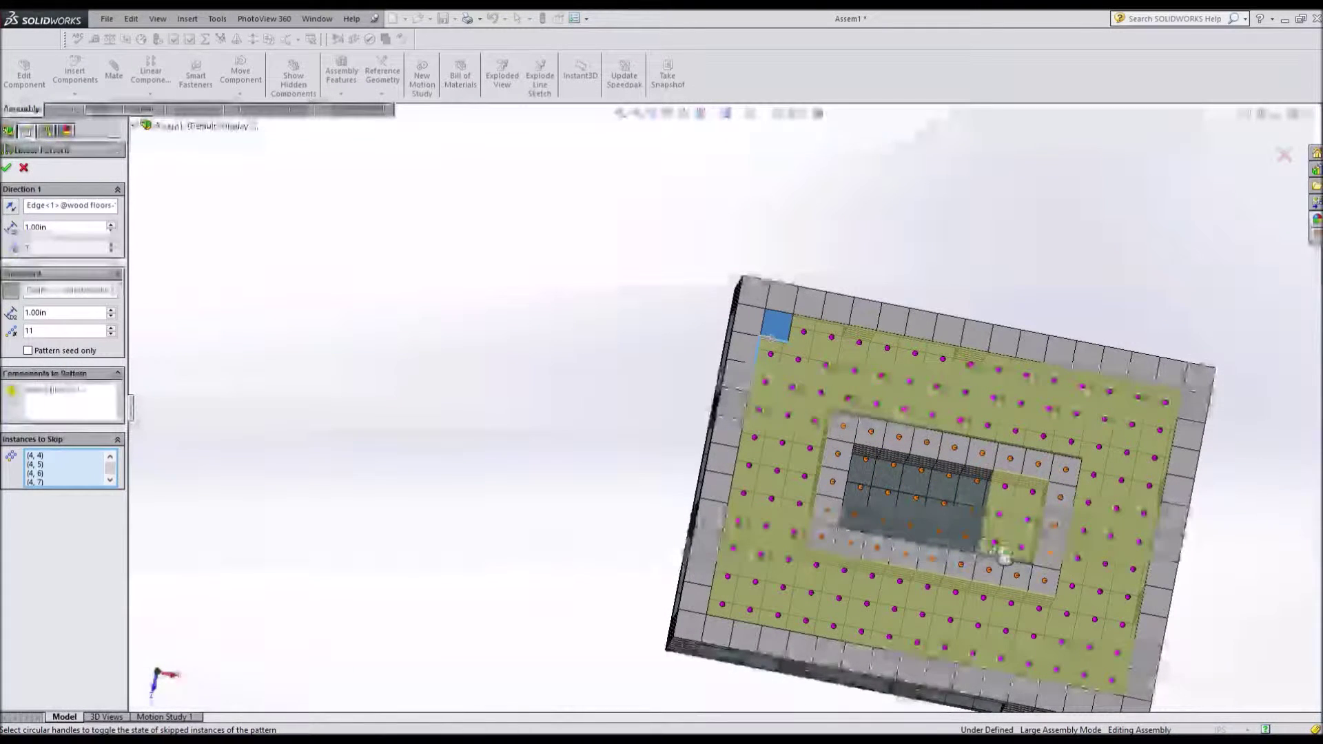
middle_drag(1044, 500, 855, 323)
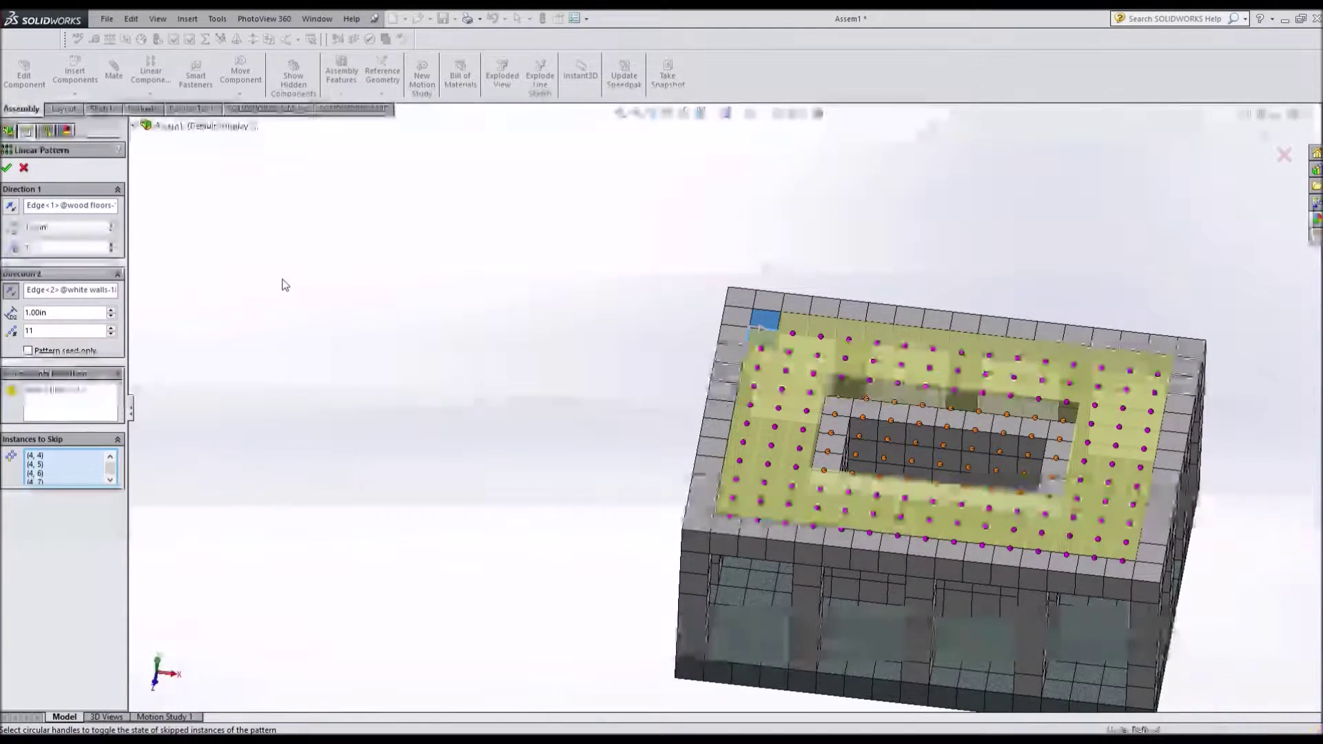
key(Return)
middle_drag(862, 524, 820, 453)
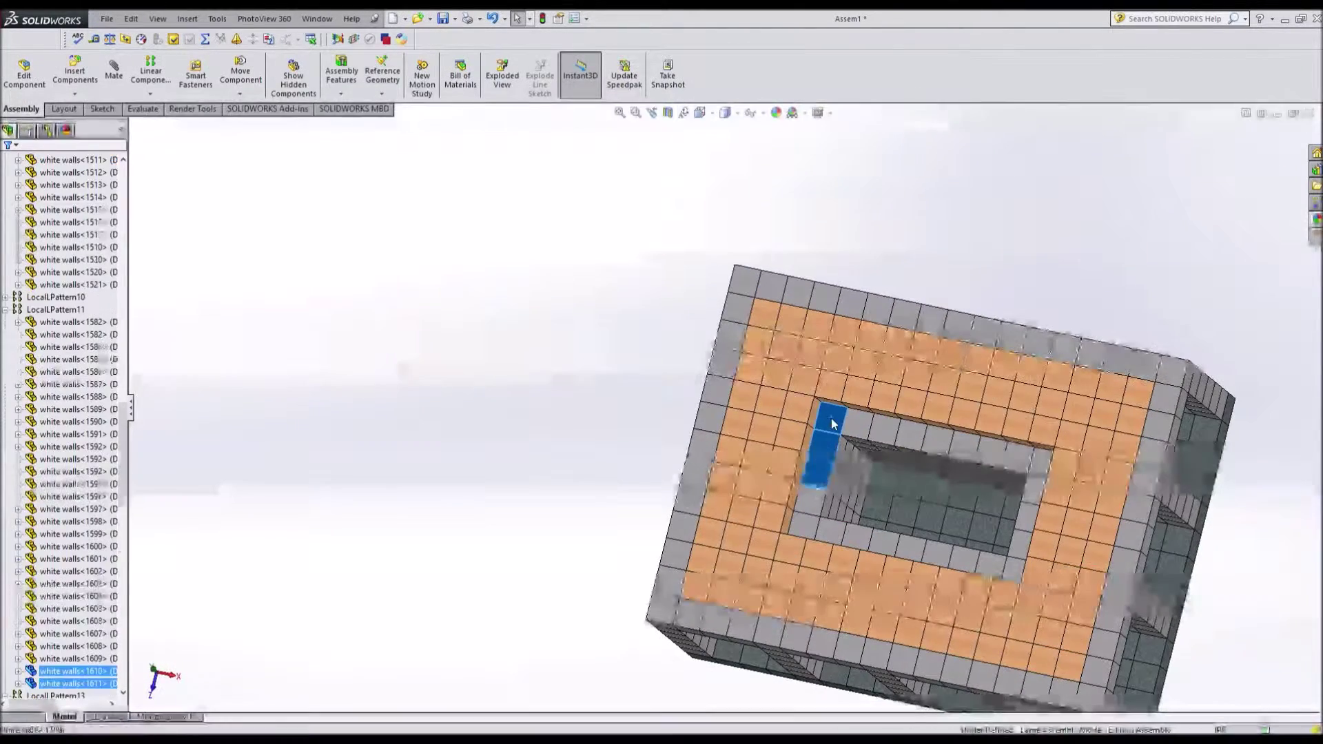
Select the wall blocks ringing the central opening for a new pattern
ctrl+click(820, 453)
ctrl+click(862, 527)
ctrl+click(917, 552)
ctrl+click(979, 562)
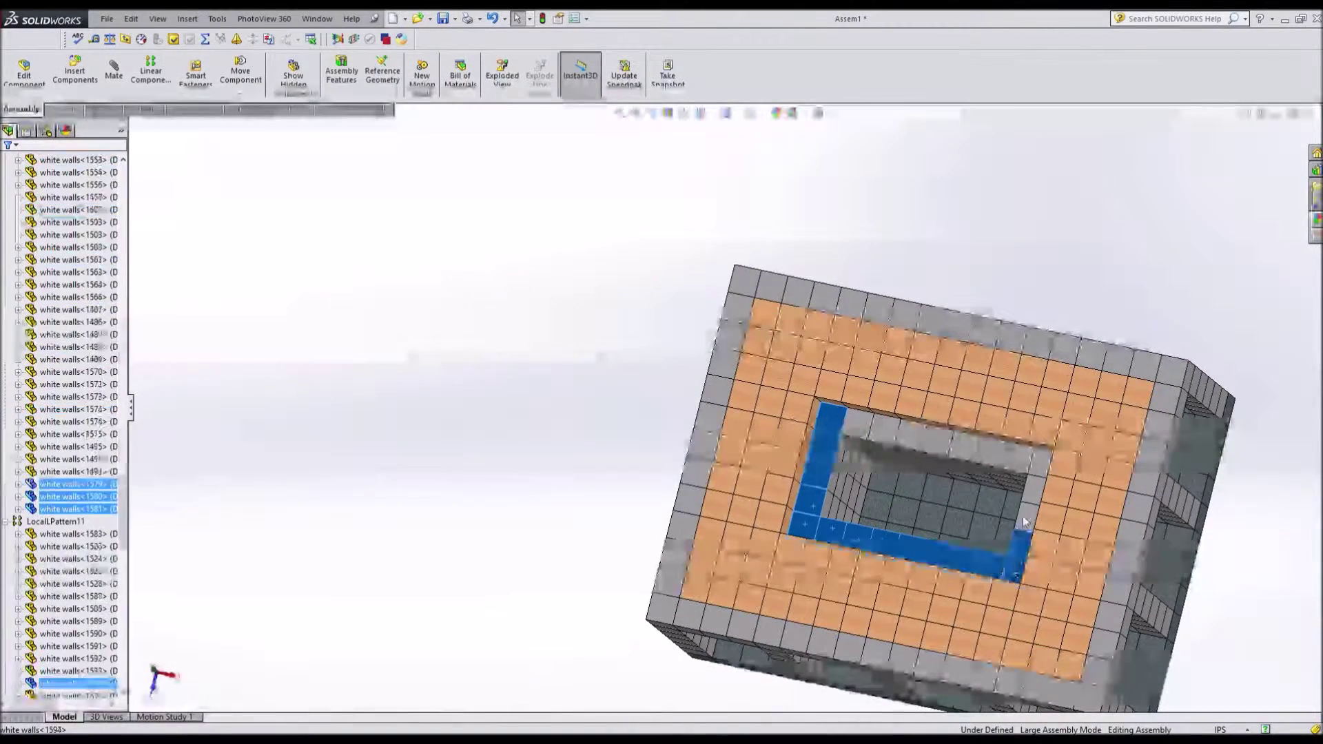
ctrl+click(1026, 510)
ctrl+click(998, 461)
middle_drag(997, 461, 999, 524)
click(151, 69)
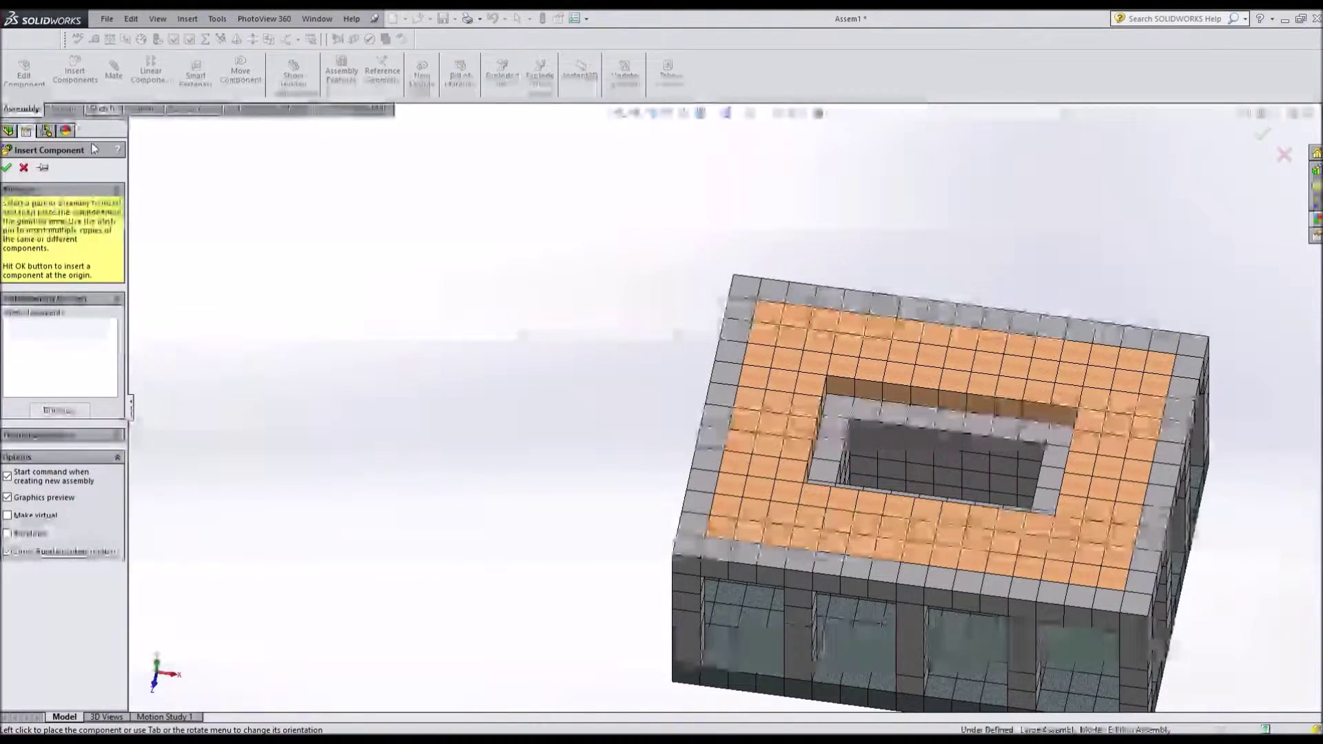
click(836, 428)
click(896, 424)
click(1020, 431)
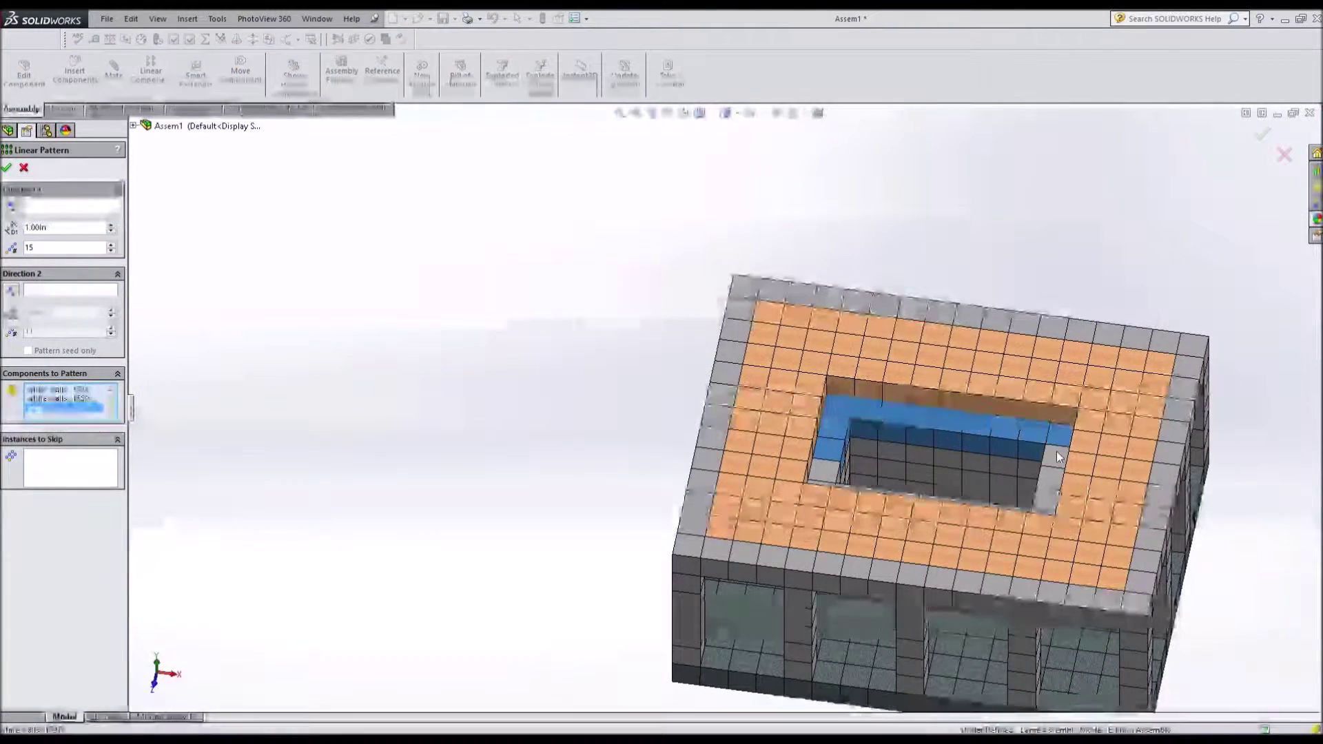
middle_drag(1034, 497, 1030, 573)
click(979, 559)
click(949, 551)
click(876, 537)
click(827, 516)
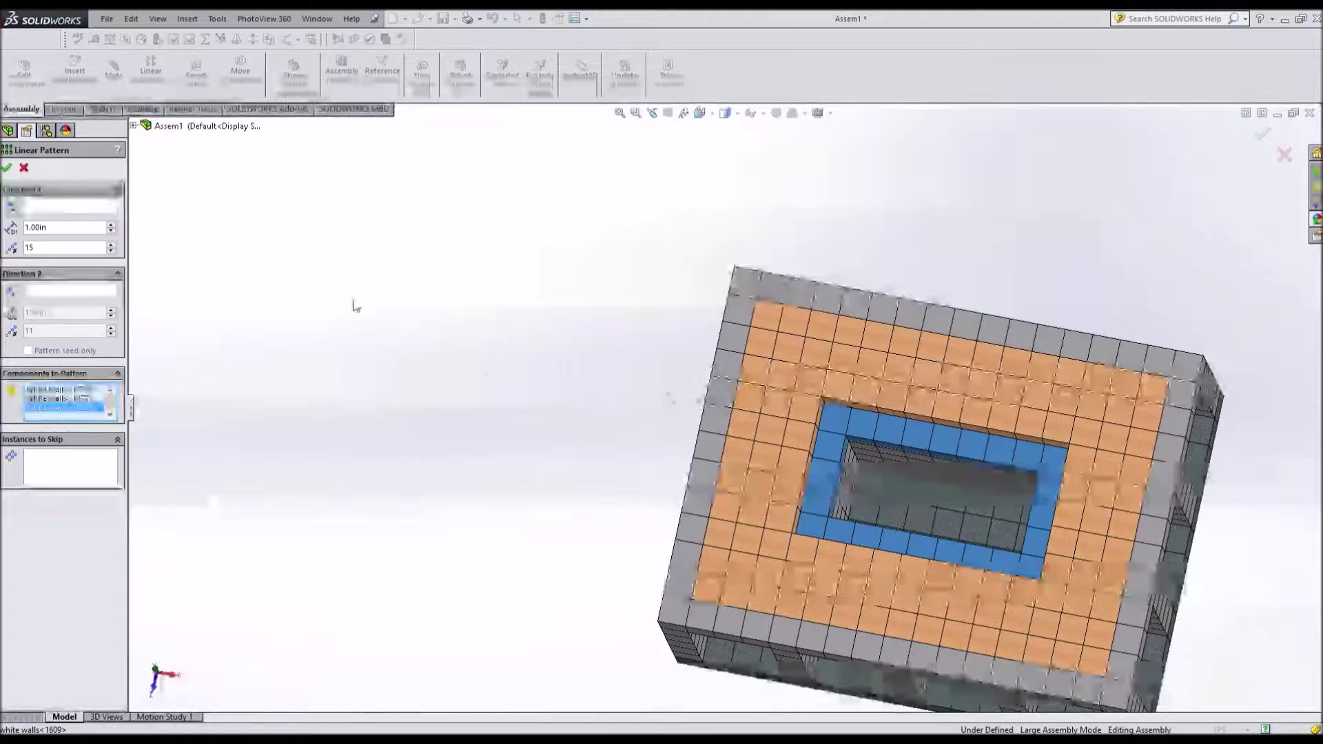
Pattern the inner-ring wall blocks upward to 4 instances along a vertical edge
scroll(835, 412, down, 3)
click(835, 412)
middle_drag(835, 412, 699, 304)
scroll(689, 276, up, 3)
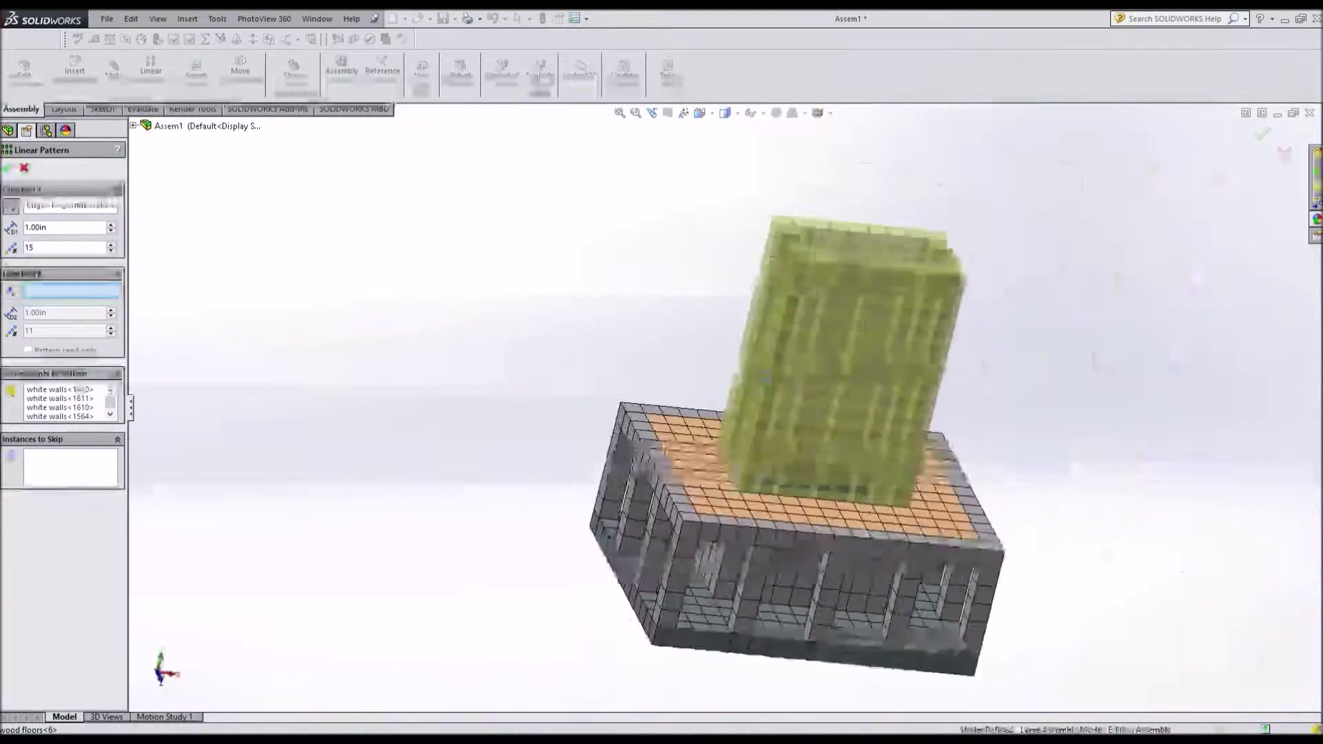
middle_drag(679, 240, 767, 346)
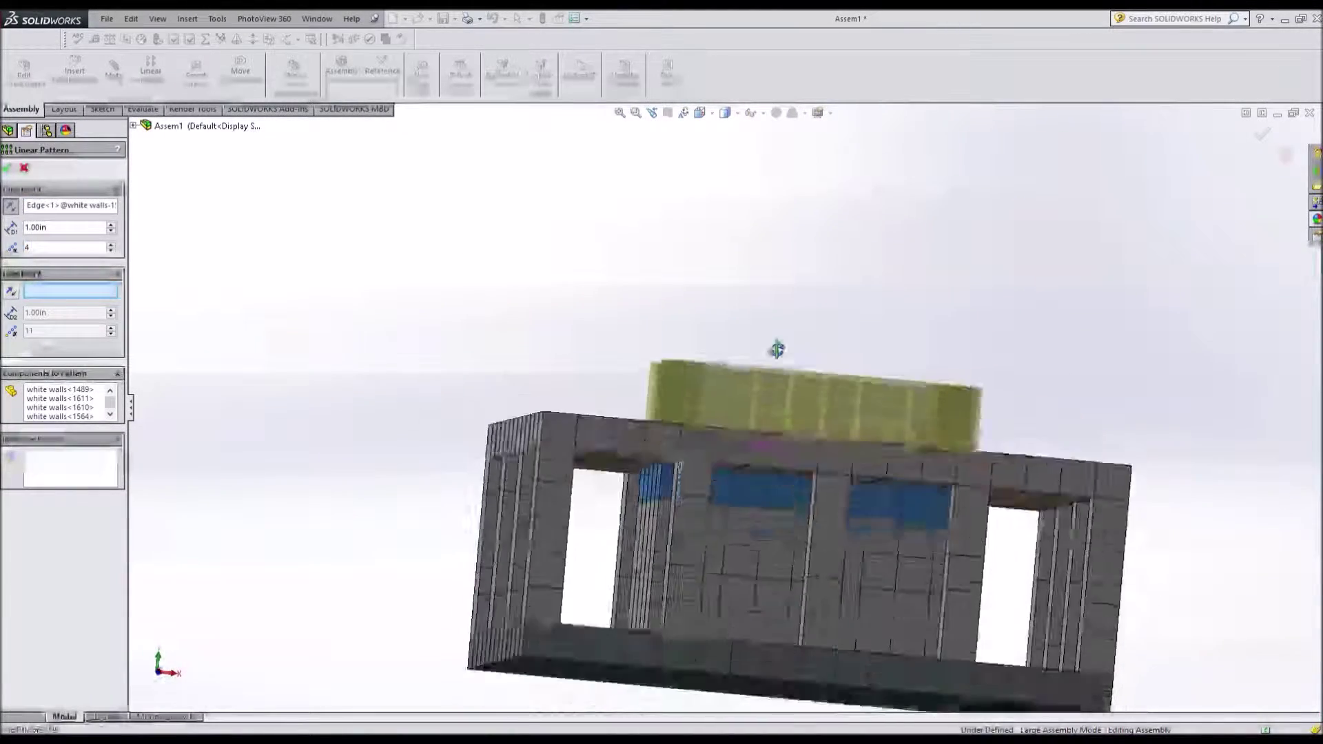
scroll(675, 468, down, 2)
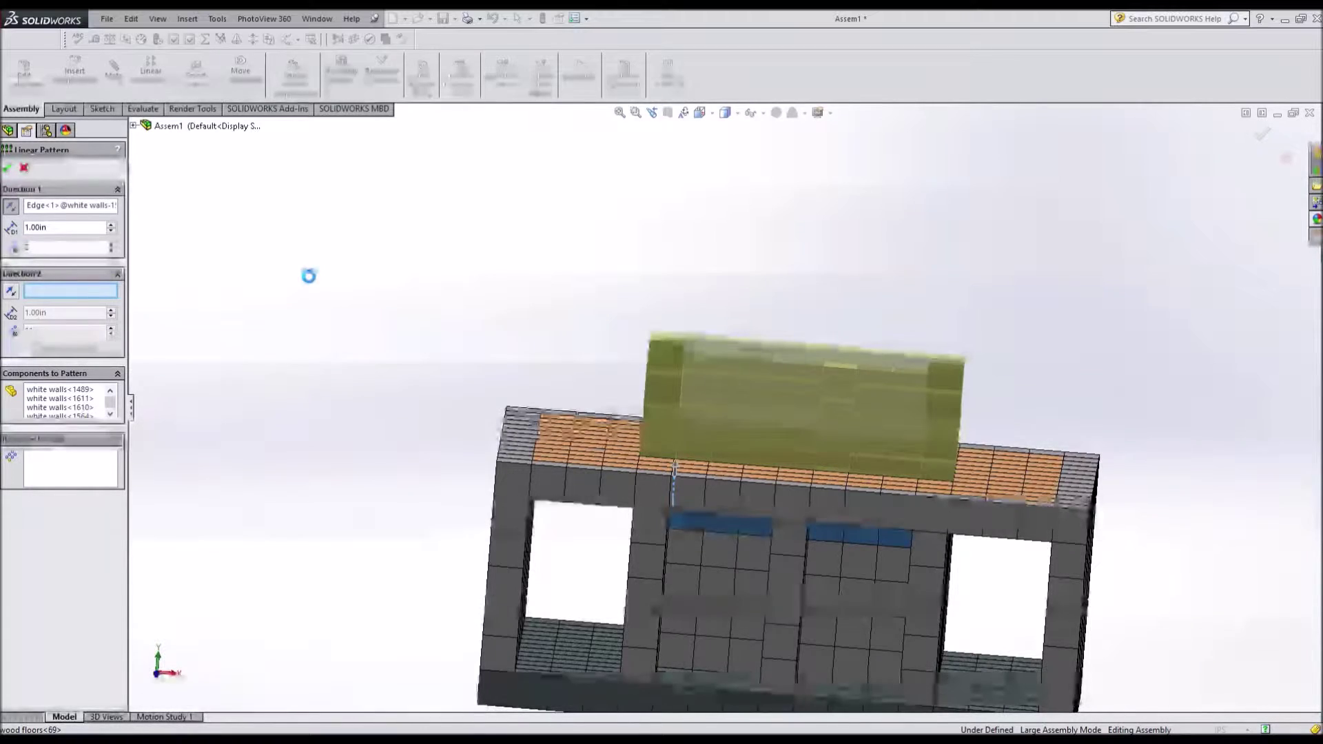
key(Return)
Pattern the roof-edge blocks upward into four-block-tall columns
scroll(920, 539, down, 2)
ctrl+click(709, 532)
ctrl+click(880, 541)
ctrl+click(1205, 561)
middle_drag(919, 539, 758, 483)
mouse_move(1101, 568)
middle_down()
mouse_move(1130, 412)
mouse_move(793, 407)
middle_up()
middle_drag(965, 345, 1072, 251)
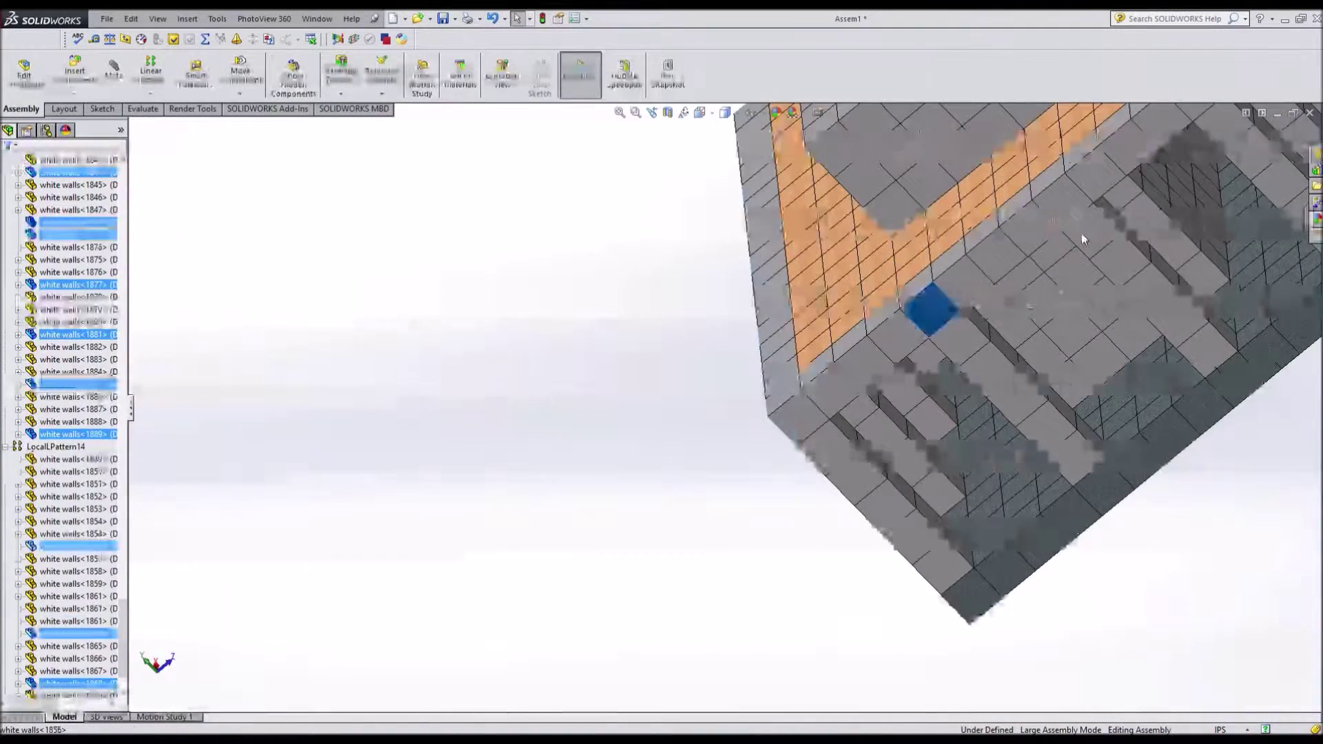
scroll(886, 347, up, 5)
key(Return)
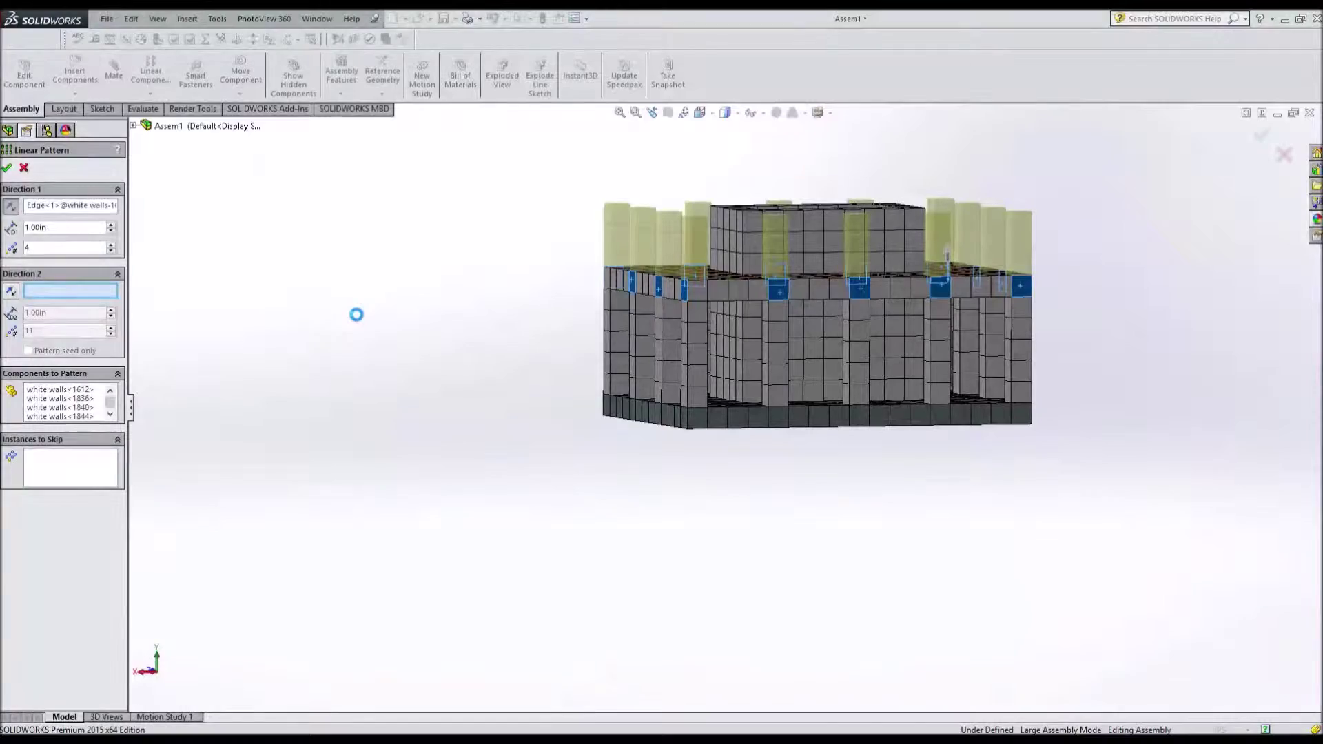
click(9, 167)
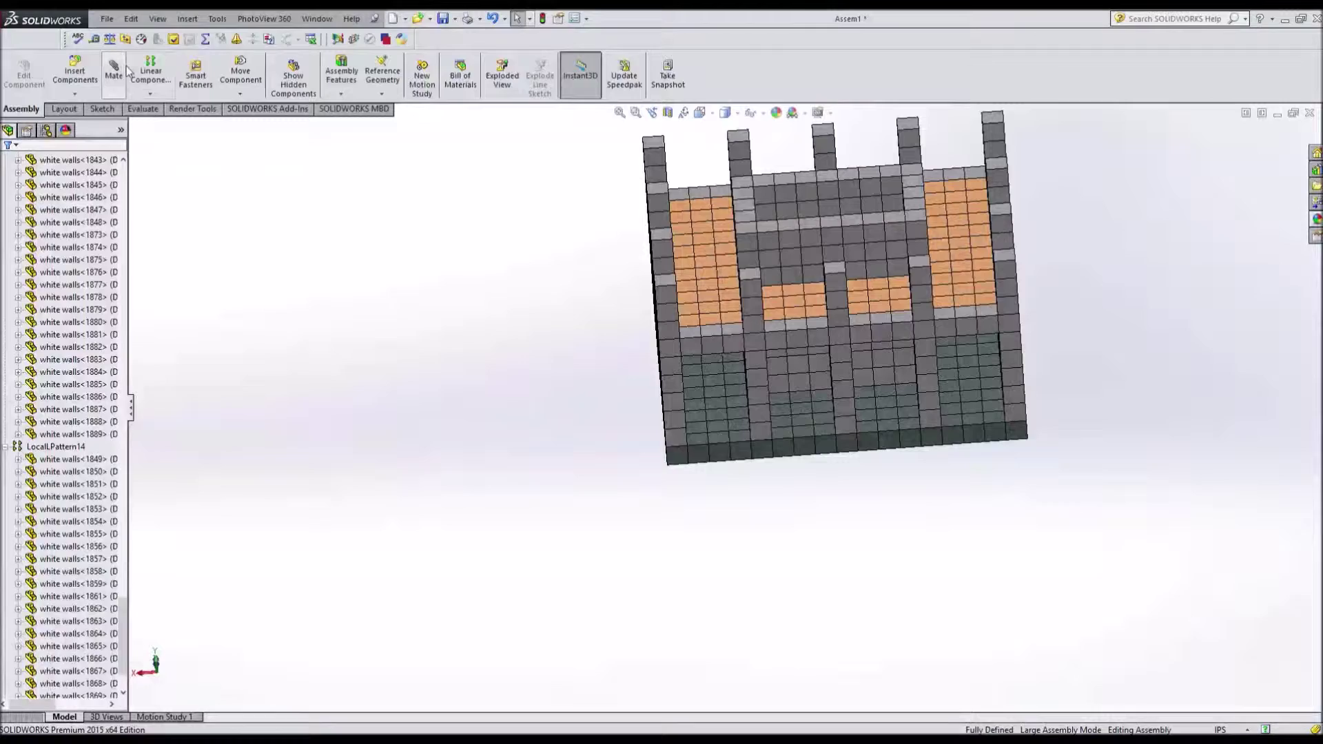
Select a wall block and the first window pane, then switch to isometric to check placement
click(74, 73)
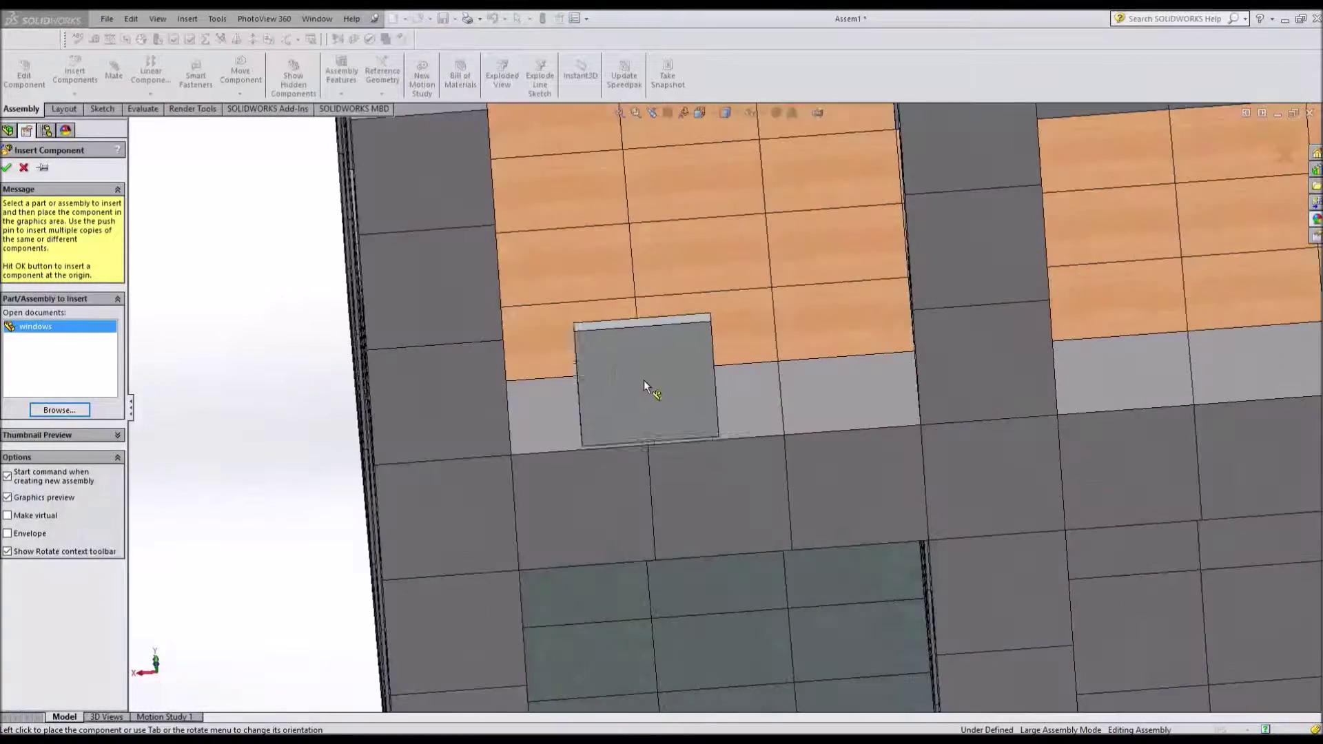
key(Escape)
click(599, 383)
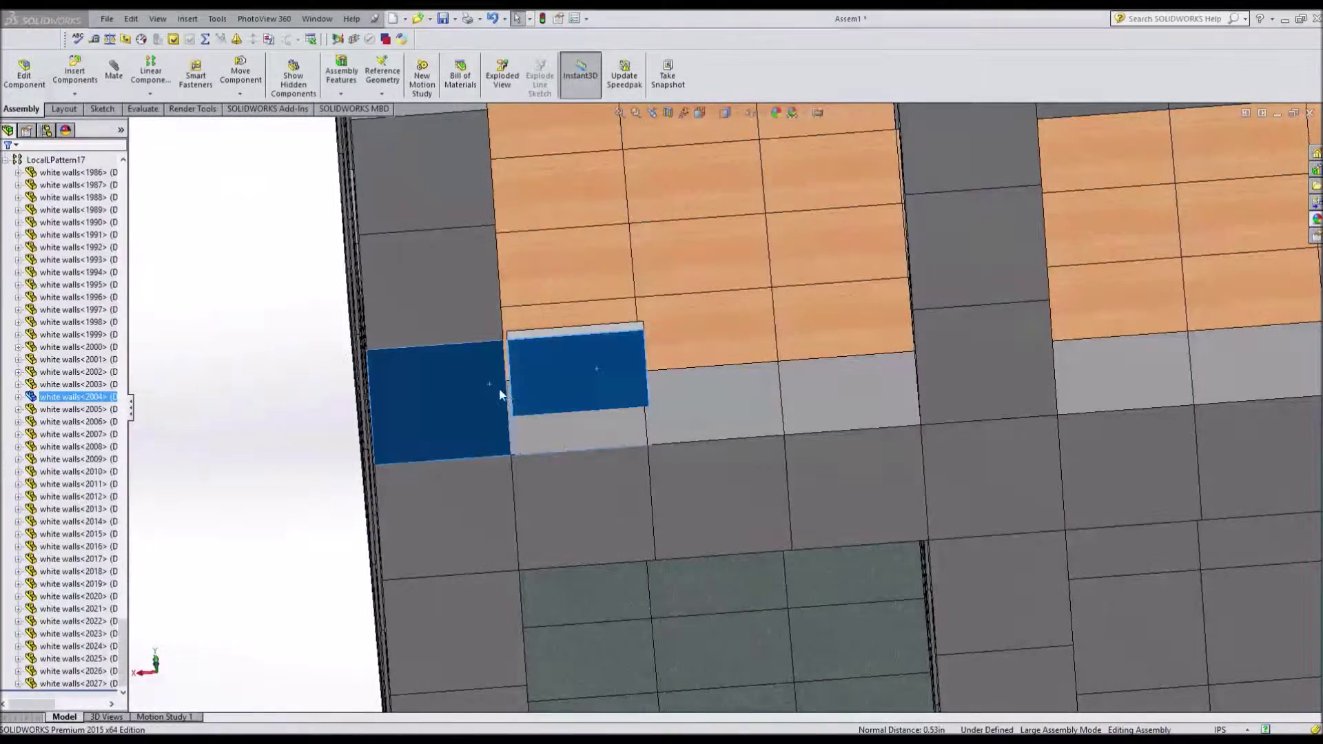
click(547, 417)
scroll(540, 490, down, 5)
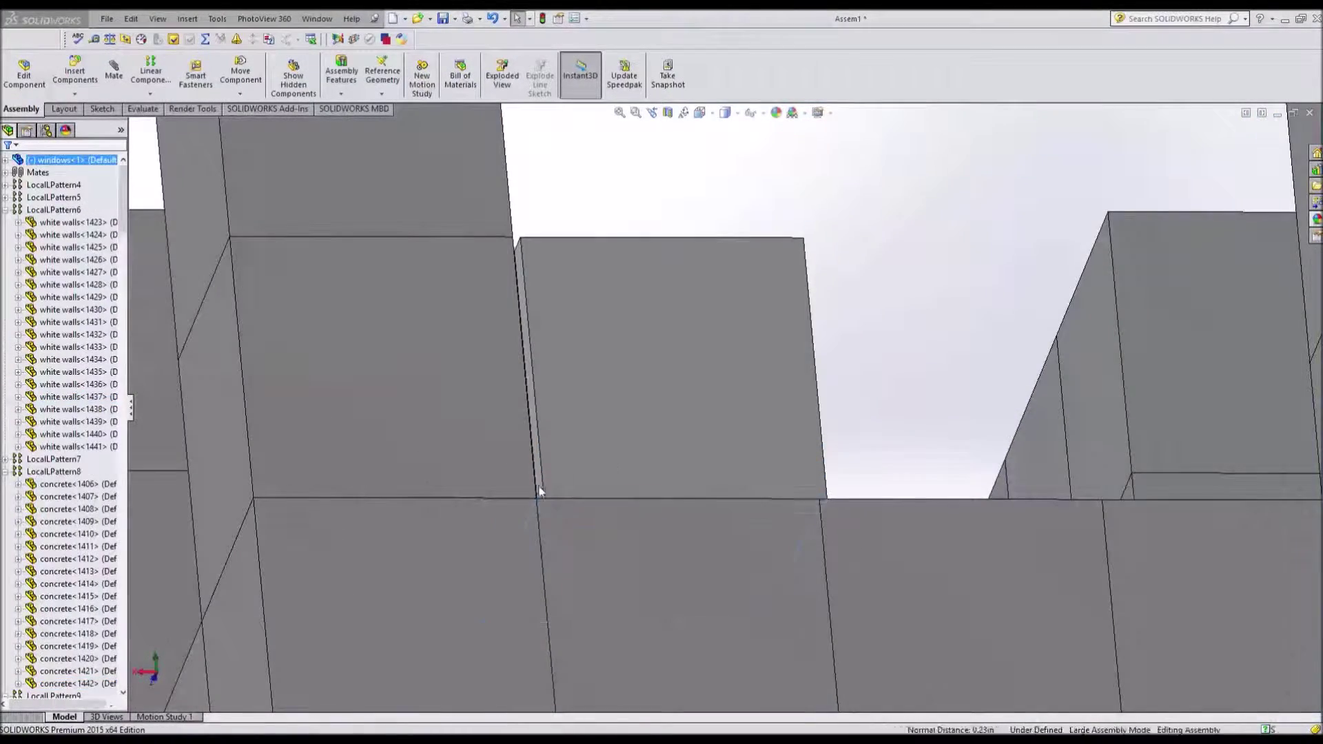
scroll(598, 507, up, 5)
scroll(982, 369, up, 2)
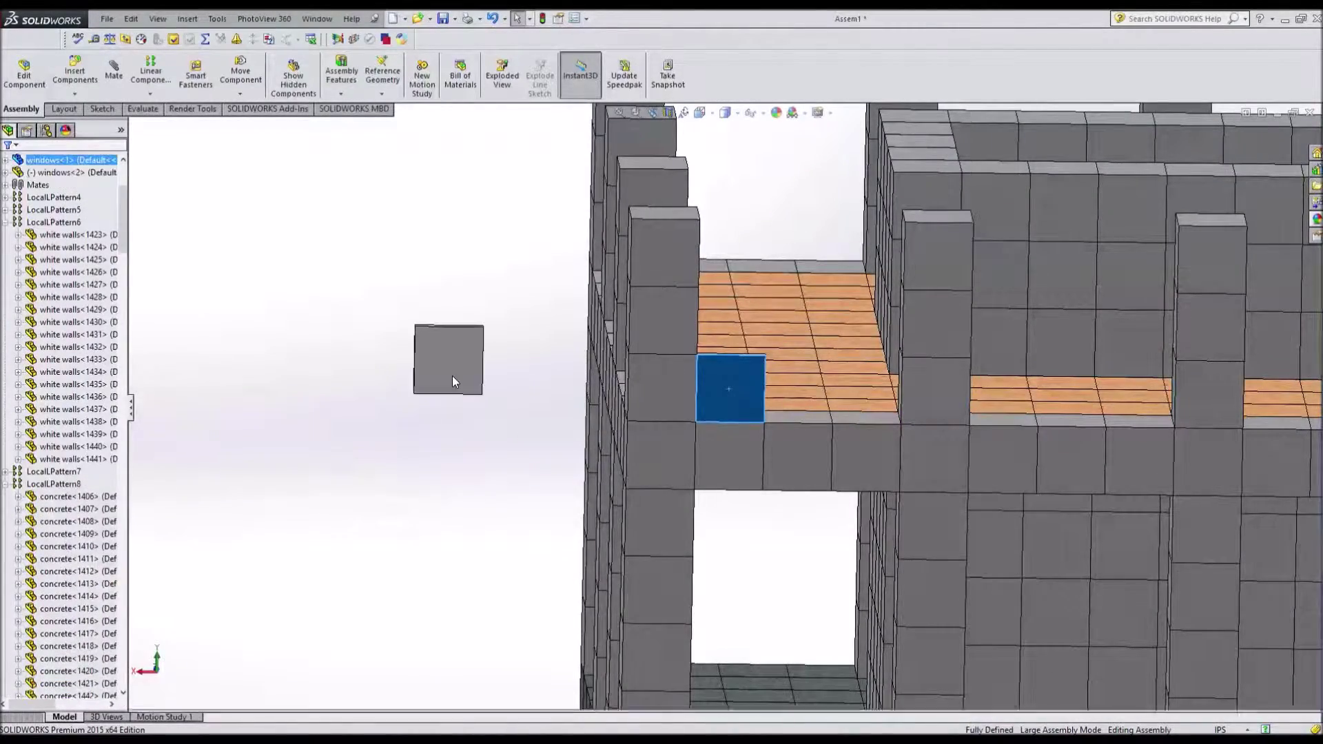
key(ctrl+7)
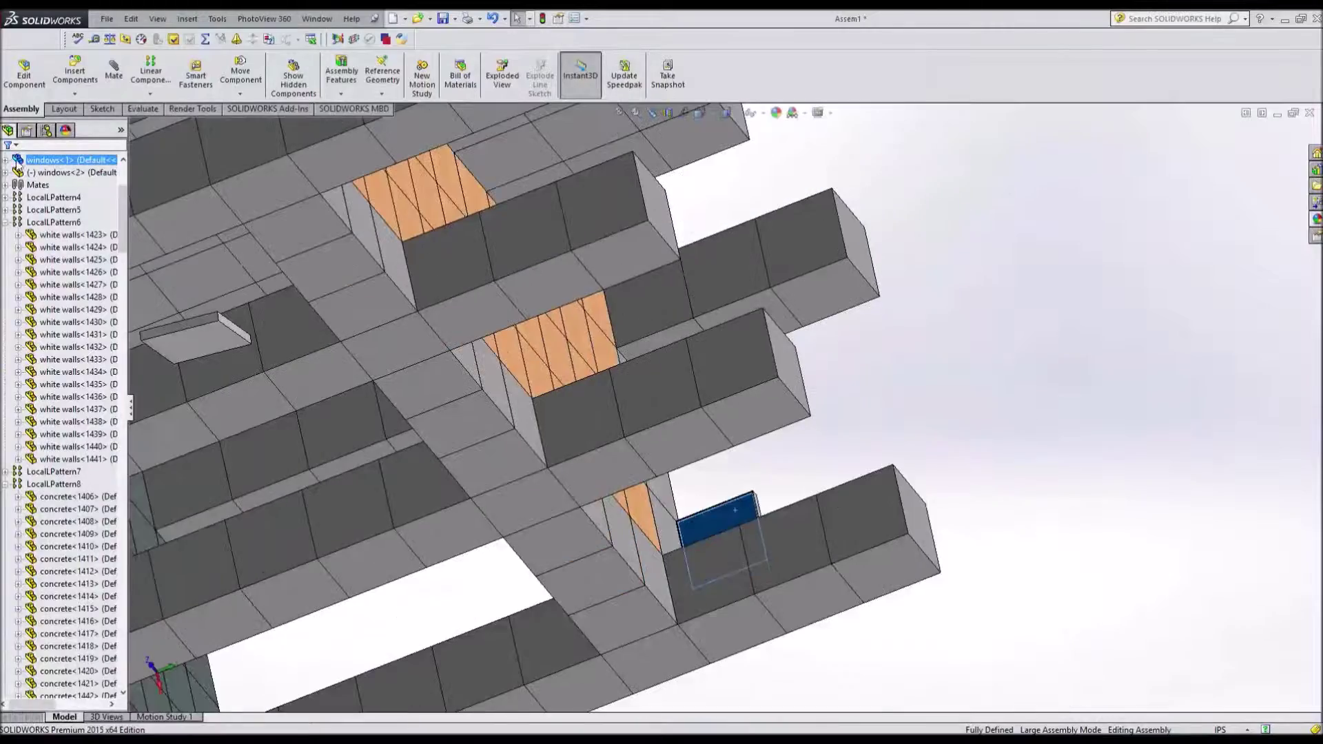
Review the first window's mates and move a new window pane into an upper-storey wall opening
click(701, 487)
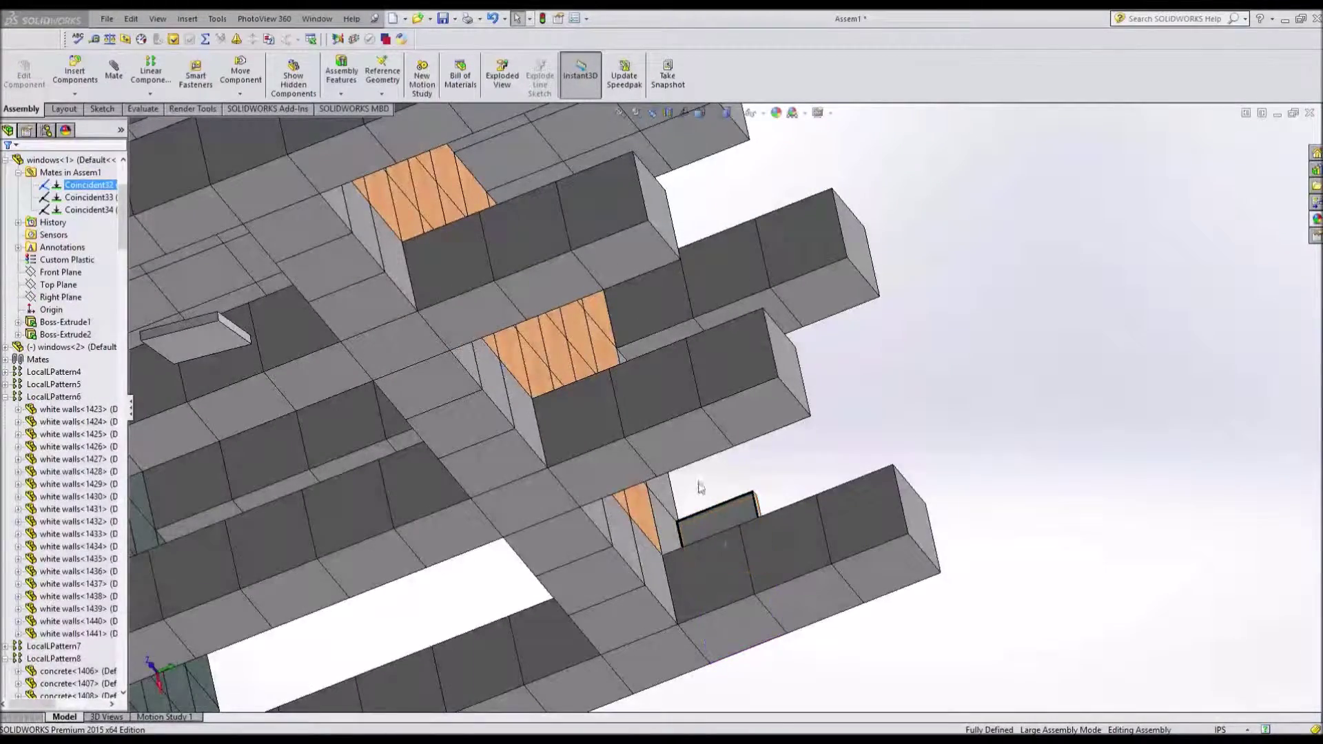
scroll(701, 487, up, 5)
middle_drag(522, 217, 606, 388)
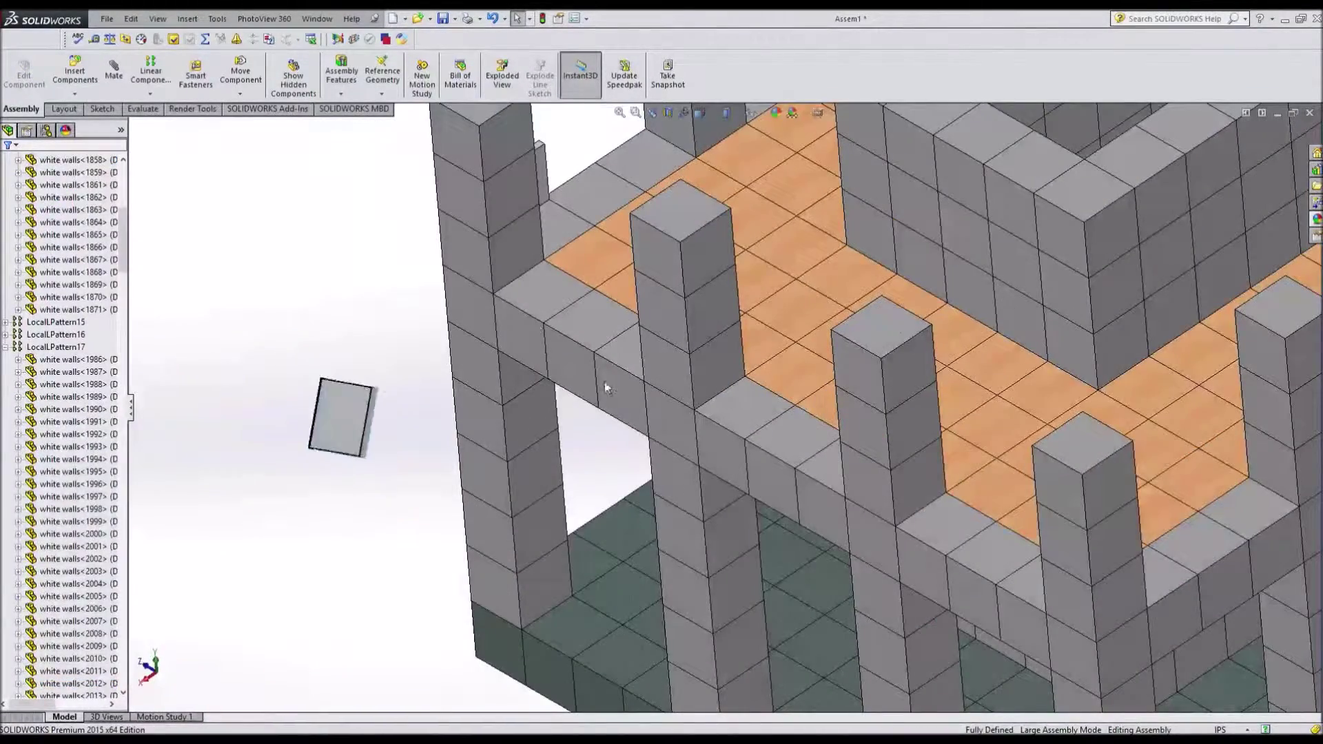
drag(343, 418, 477, 286)
scroll(414, 310, up, 5)
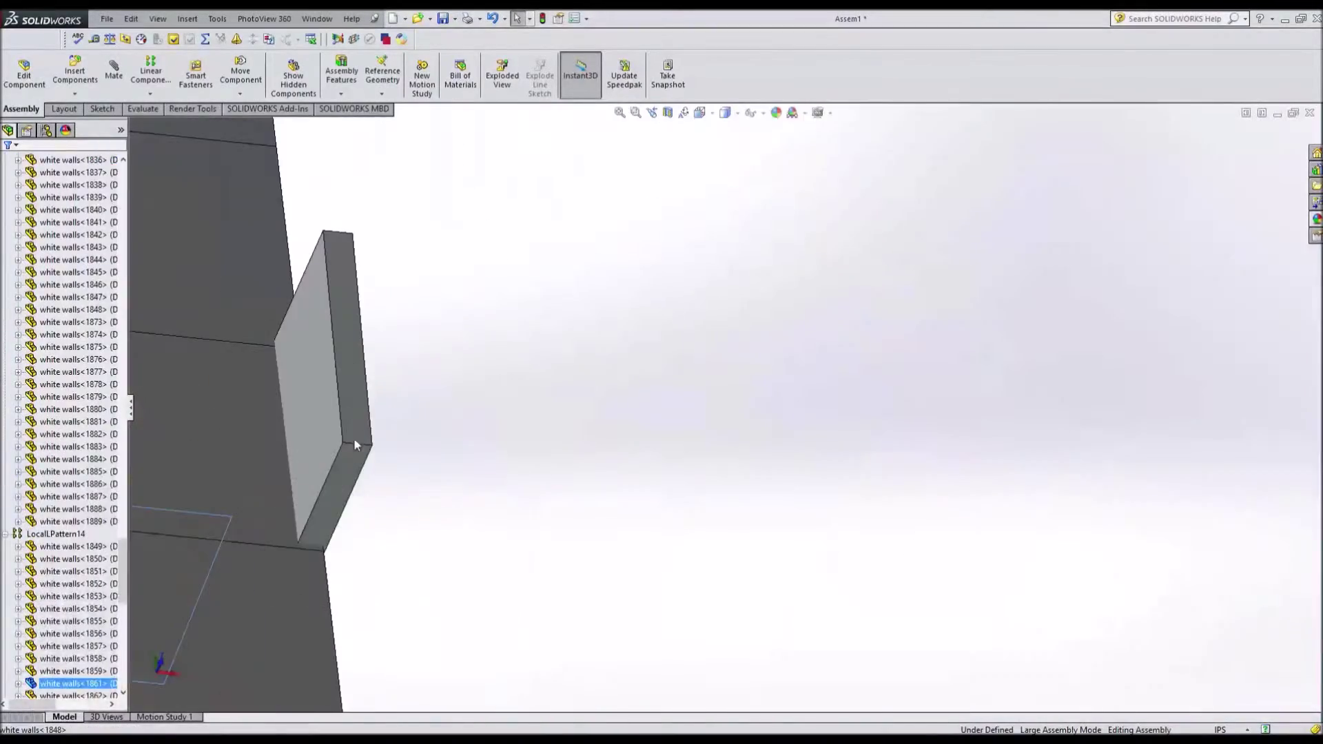
scroll(371, 344, down, 5)
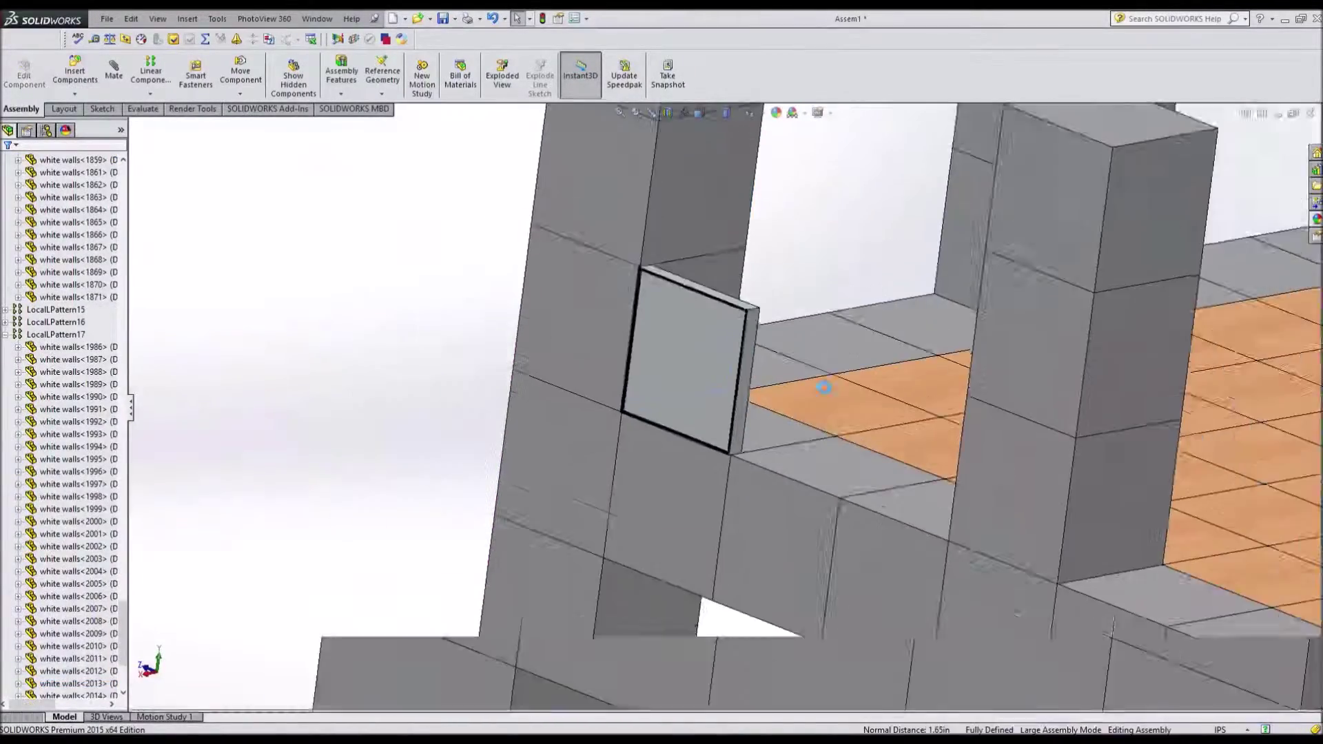
mouse_move(639, 334)
middle_down()
mouse_move(933, 348)
mouse_move(238, 414)
middle_up()
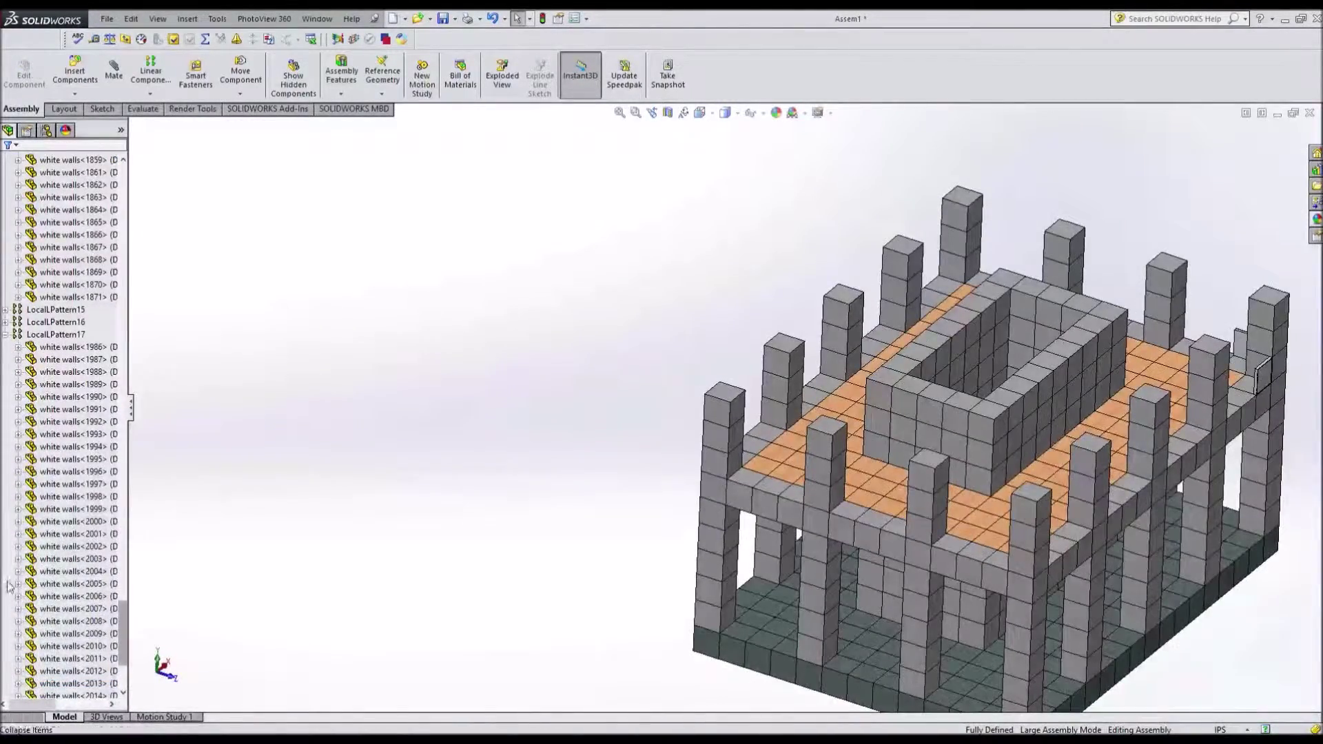
Align the second window pane to the wall face
click(36, 335)
click(1020, 558)
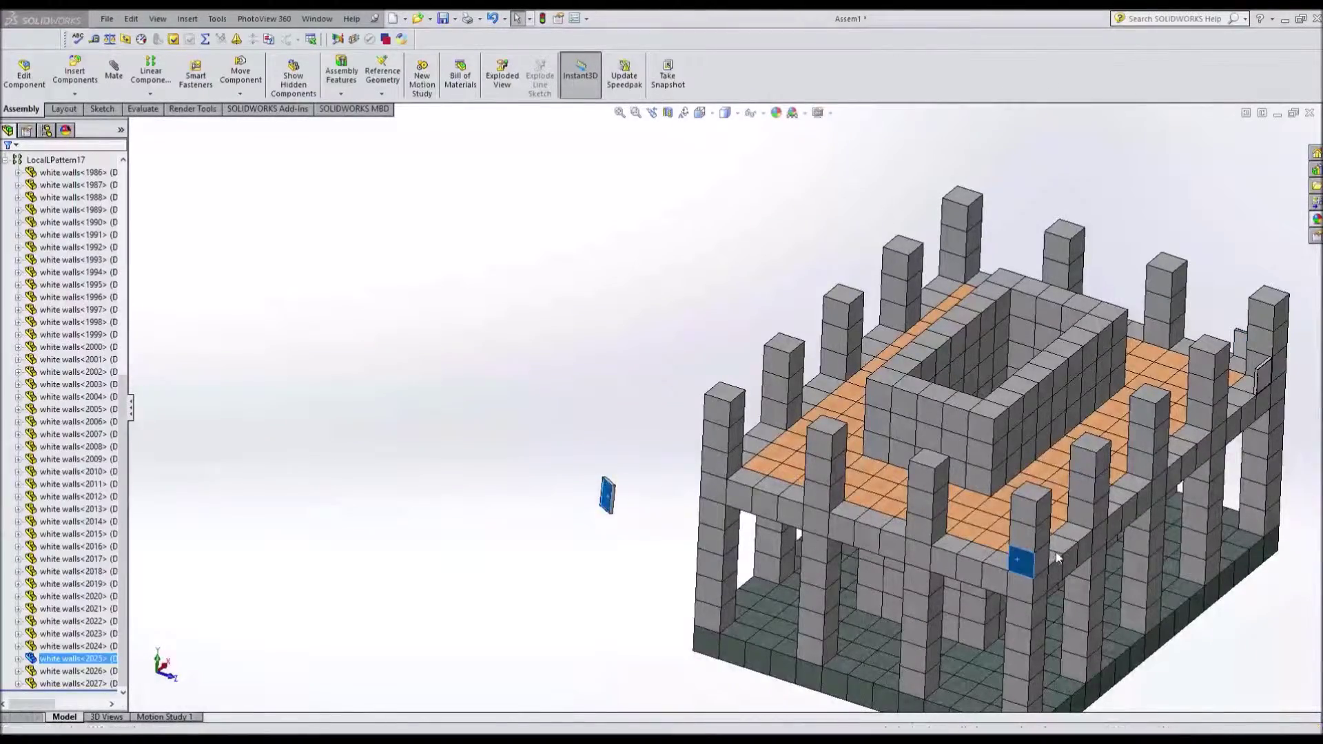
scroll(838, 411, up, 10)
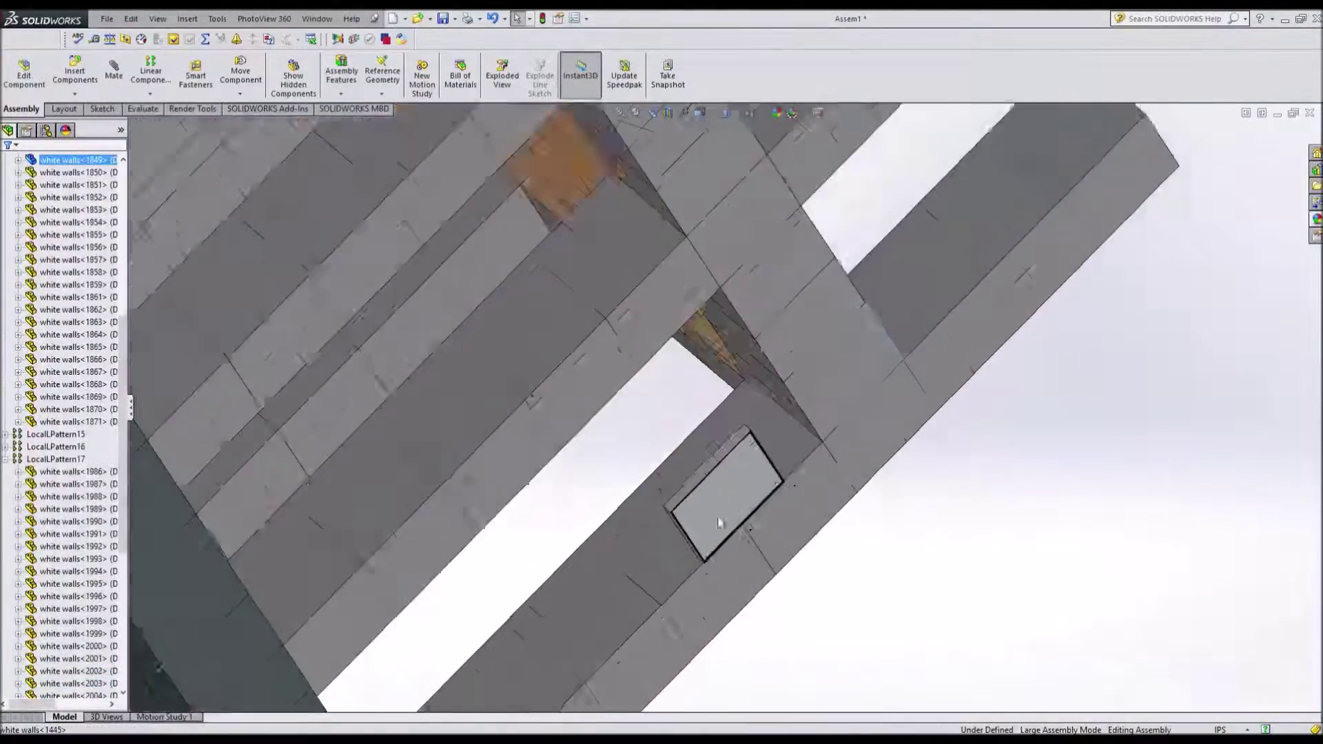
middle_drag(764, 459, 797, 205)
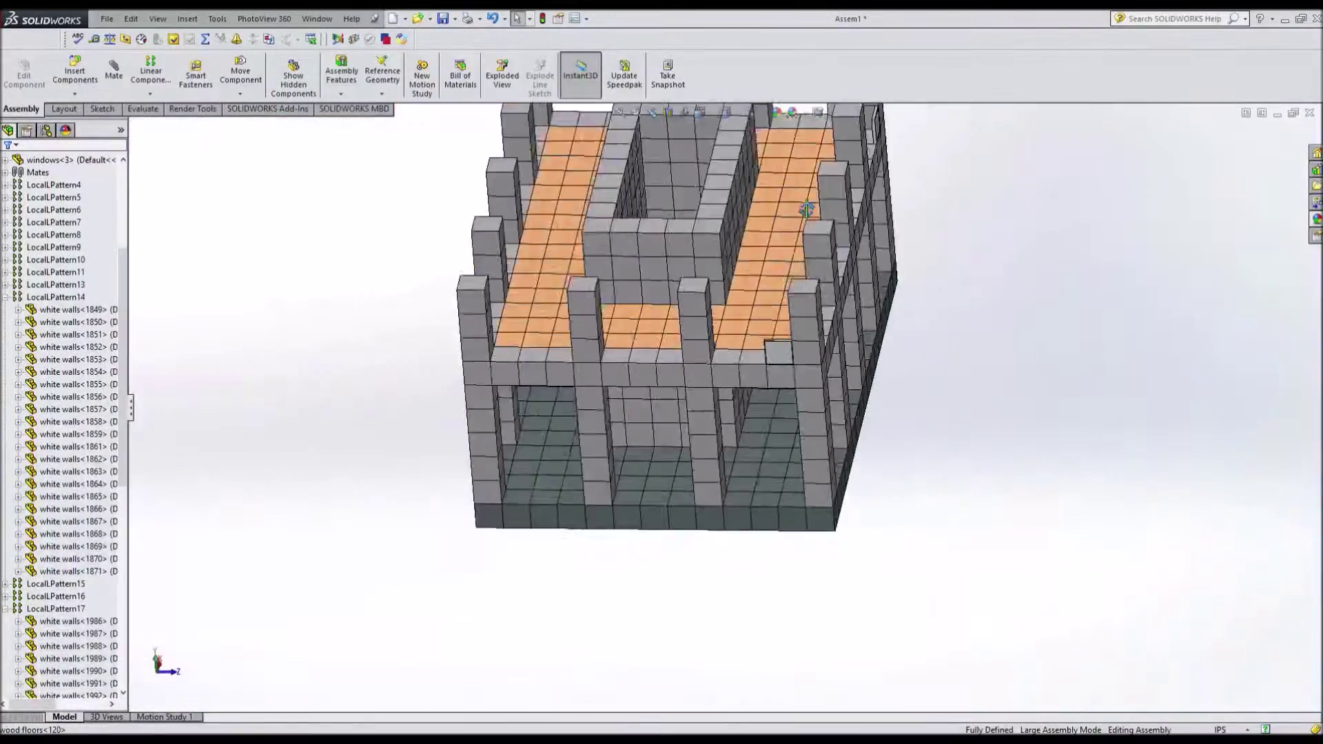
middle_drag(797, 205, 523, 386)
Add a third window pane copy and start a linear component pattern of the windows
click(77, 160)
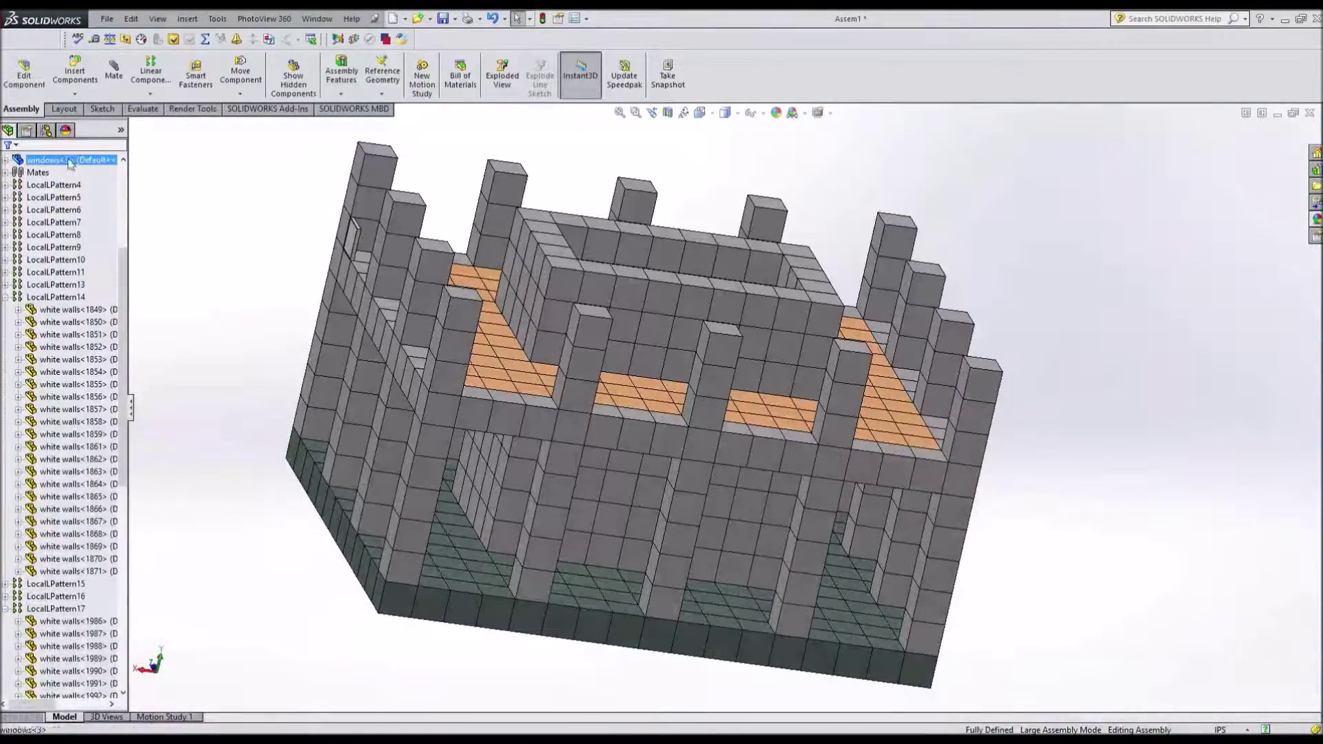
drag(77, 160, 198, 322)
middle_drag(445, 399, 683, 324)
scroll(664, 327, up, 10)
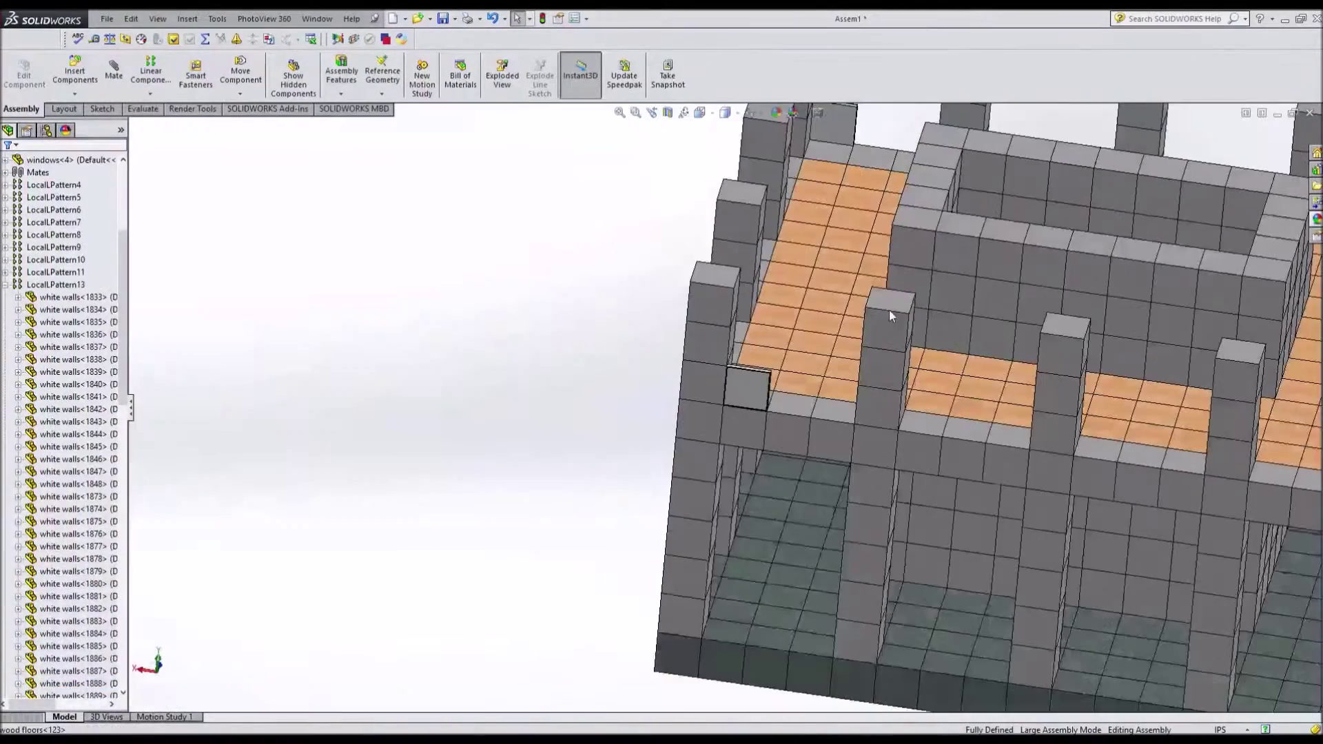
click(150, 71)
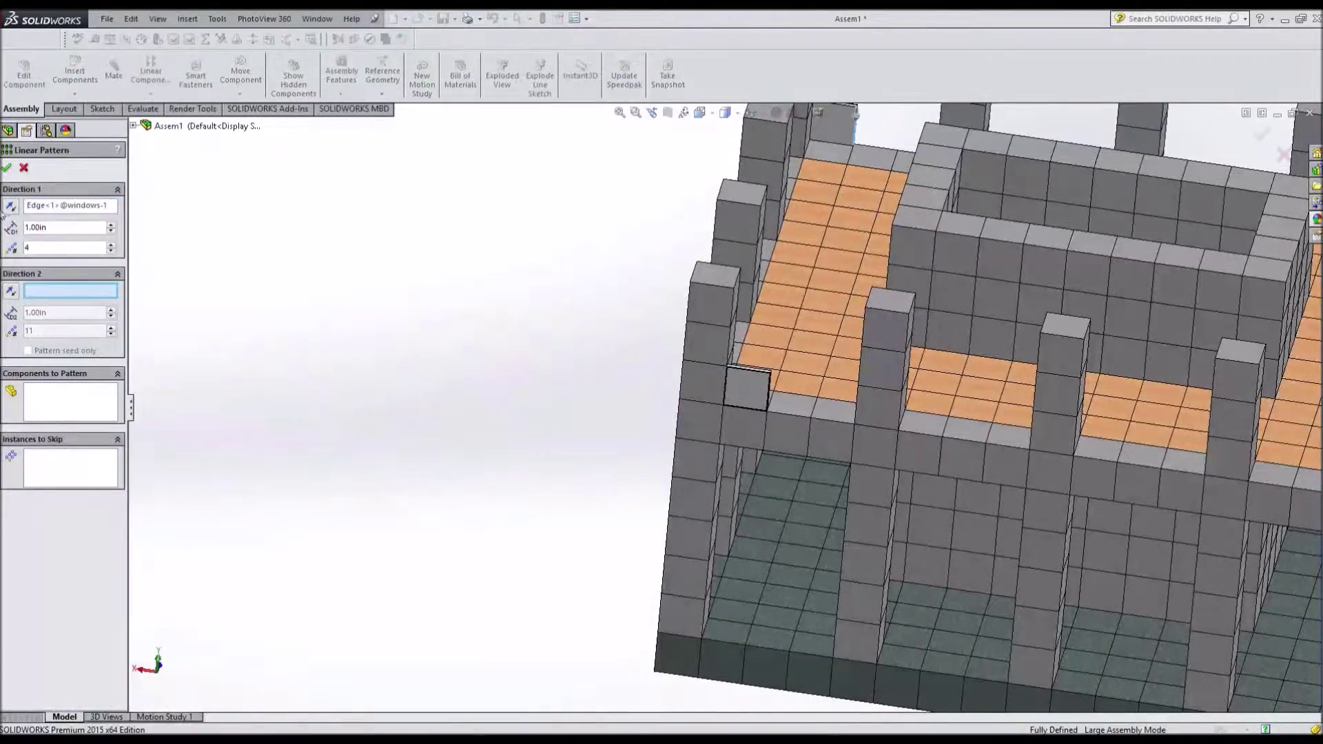
Set Direction 2 along a window edge and finish the front and back window pattern
click(748, 411)
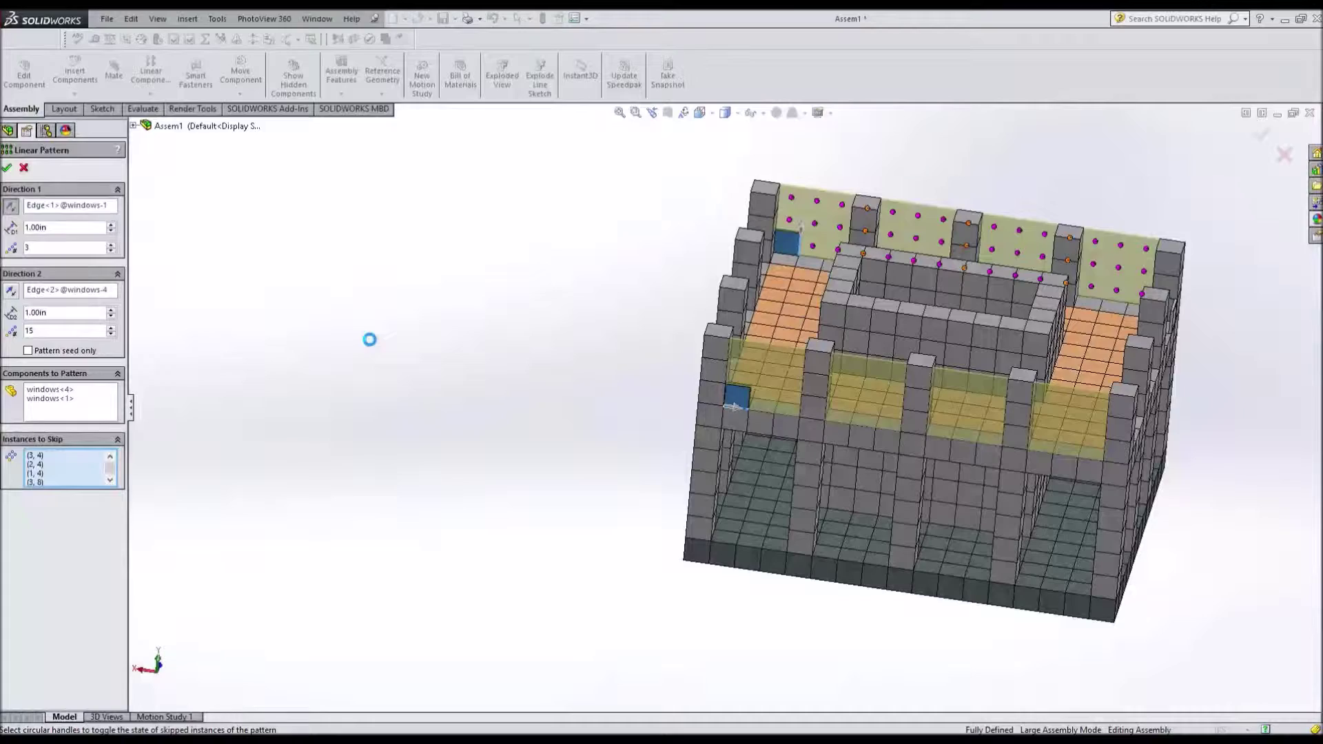
key(Return)
mouse_move(358, 335)
middle_down()
mouse_move(853, 393)
mouse_move(1045, 220)
middle_up()
Pattern the two side windows 11 times along the side walls, with Direction 2 reversed
ctrl+click(1045, 217)
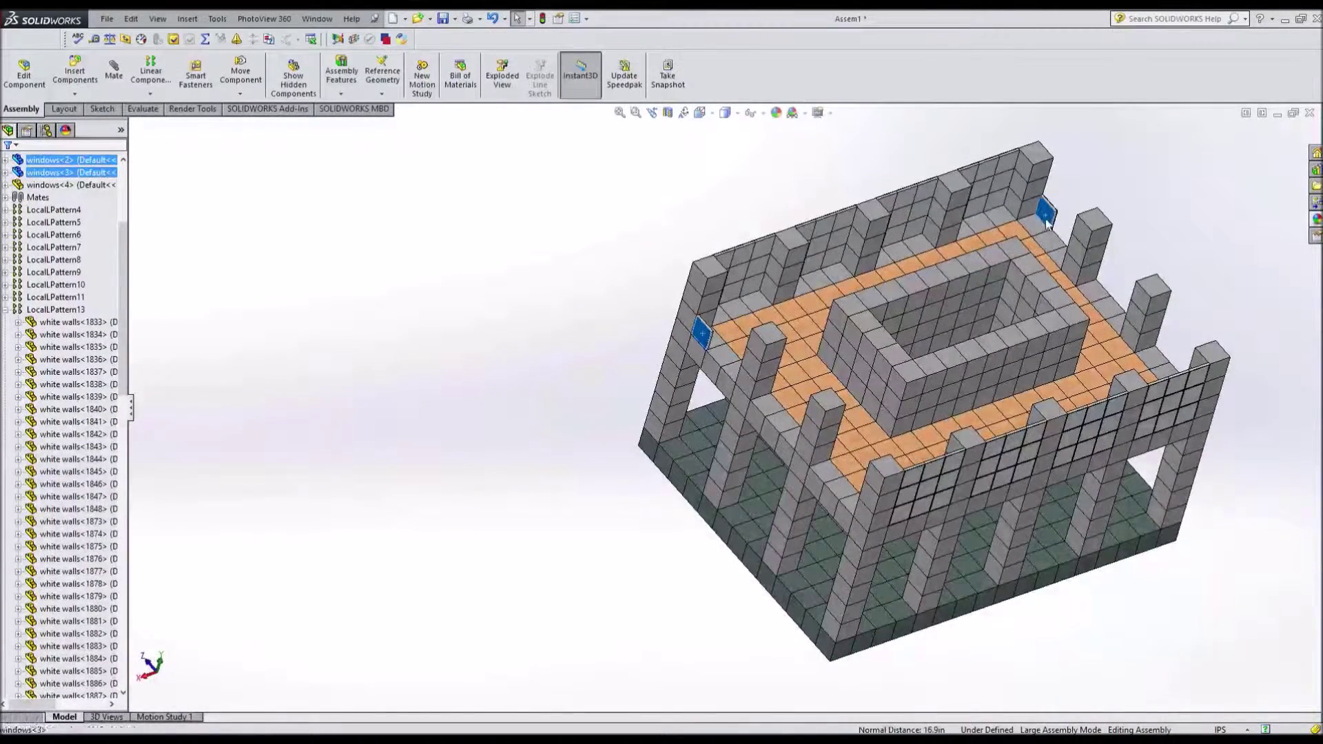
click(150, 76)
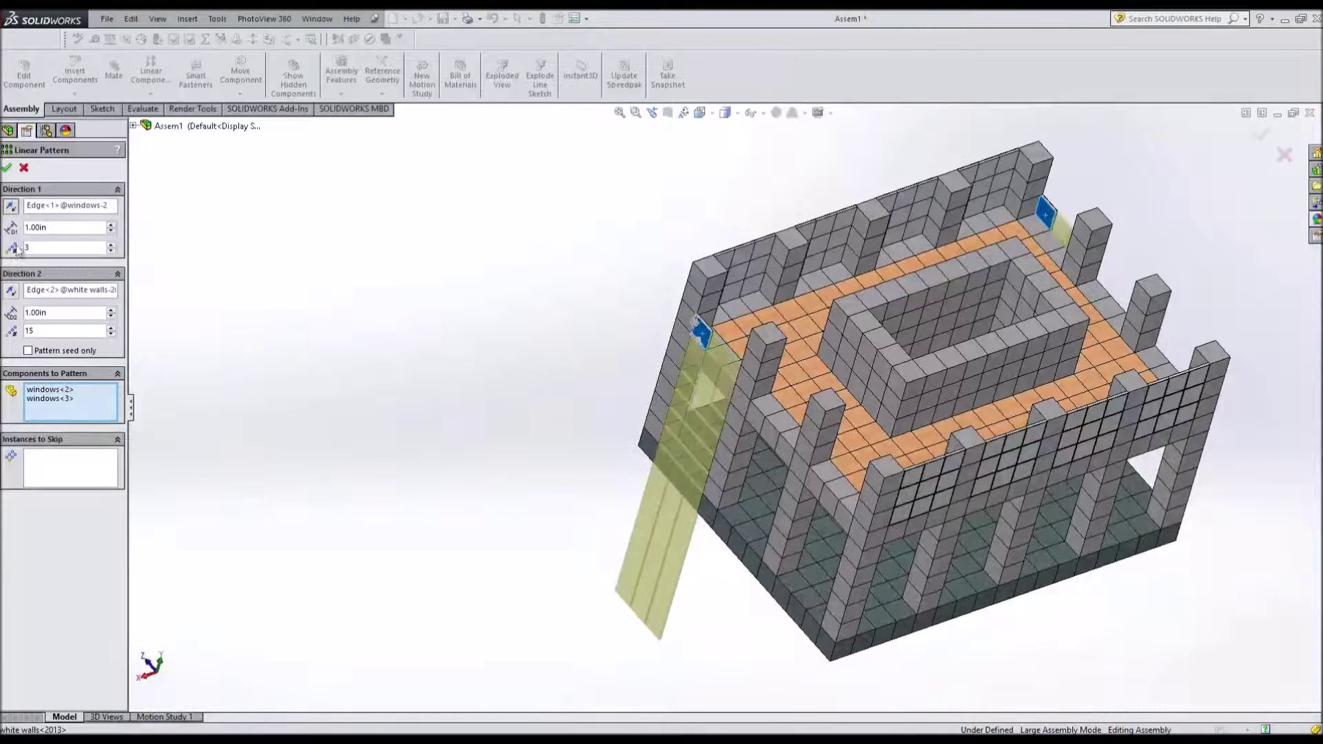
click(11, 290)
click(111, 244)
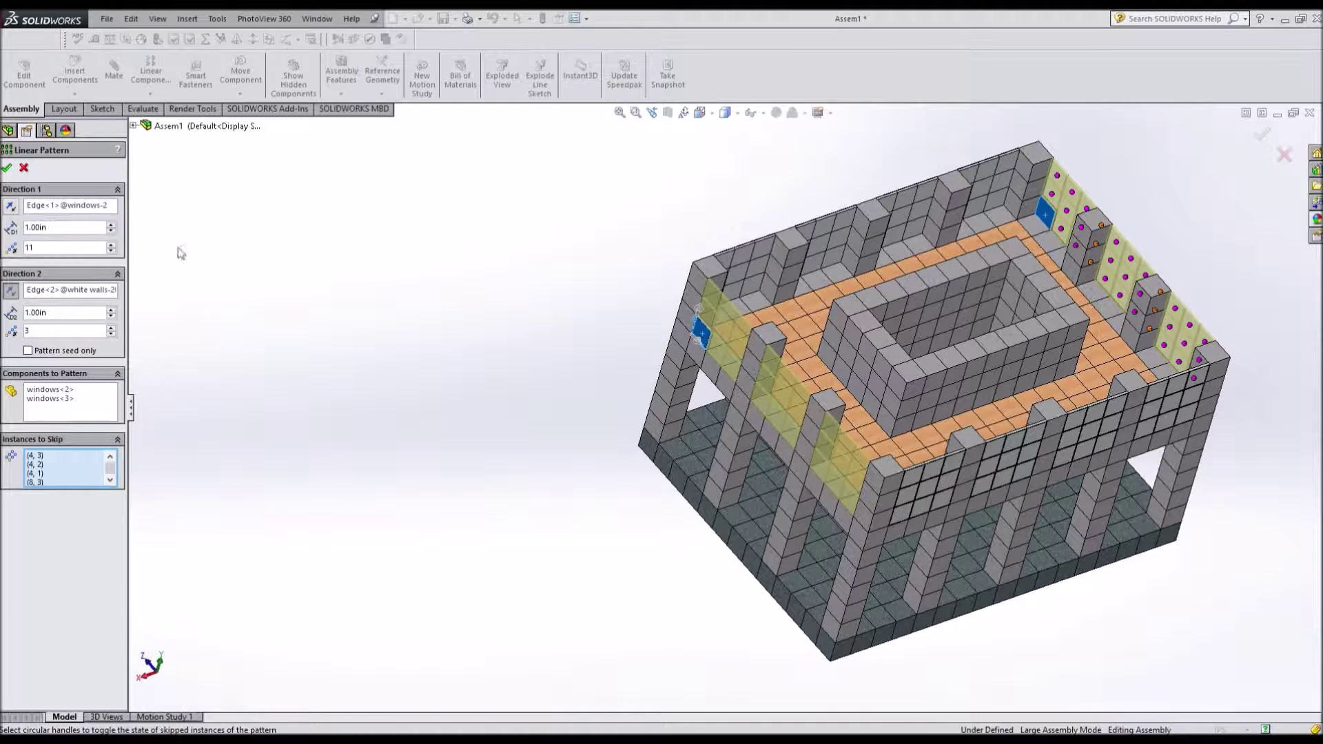
click(7, 168)
click(41, 210)
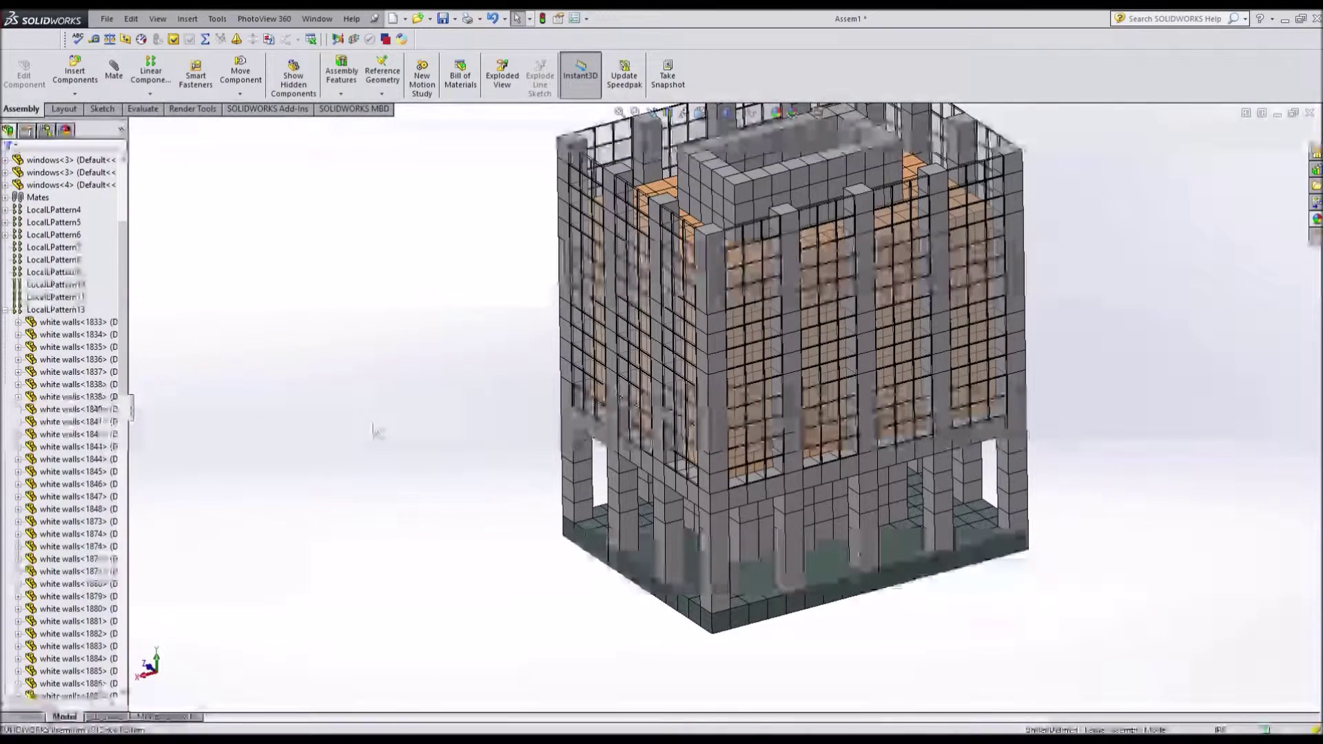
Select the upper storey's wall pattern, LocalPattern15–18, to stack it upward
click(69, 311)
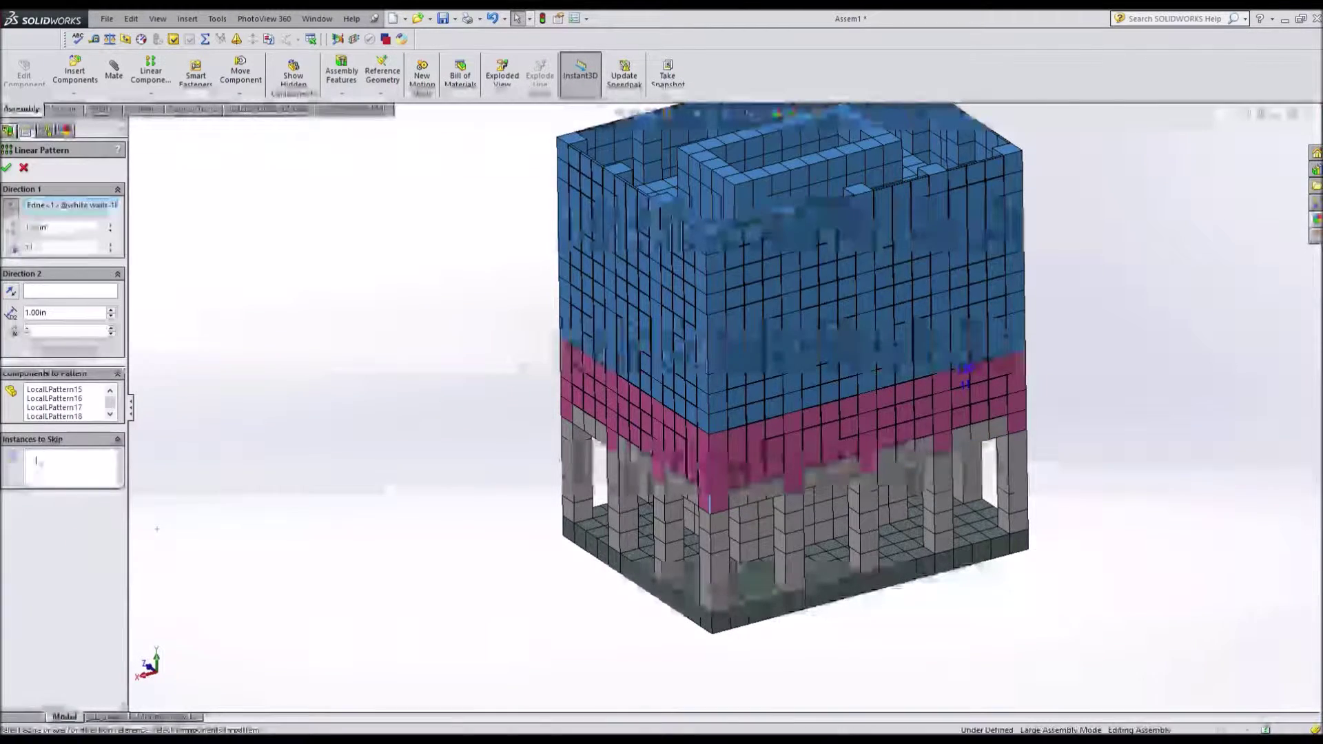
Pattern the upper storey upward as 5 instances at 4.00in spacing and accept it
double_click(62, 247)
text(5)
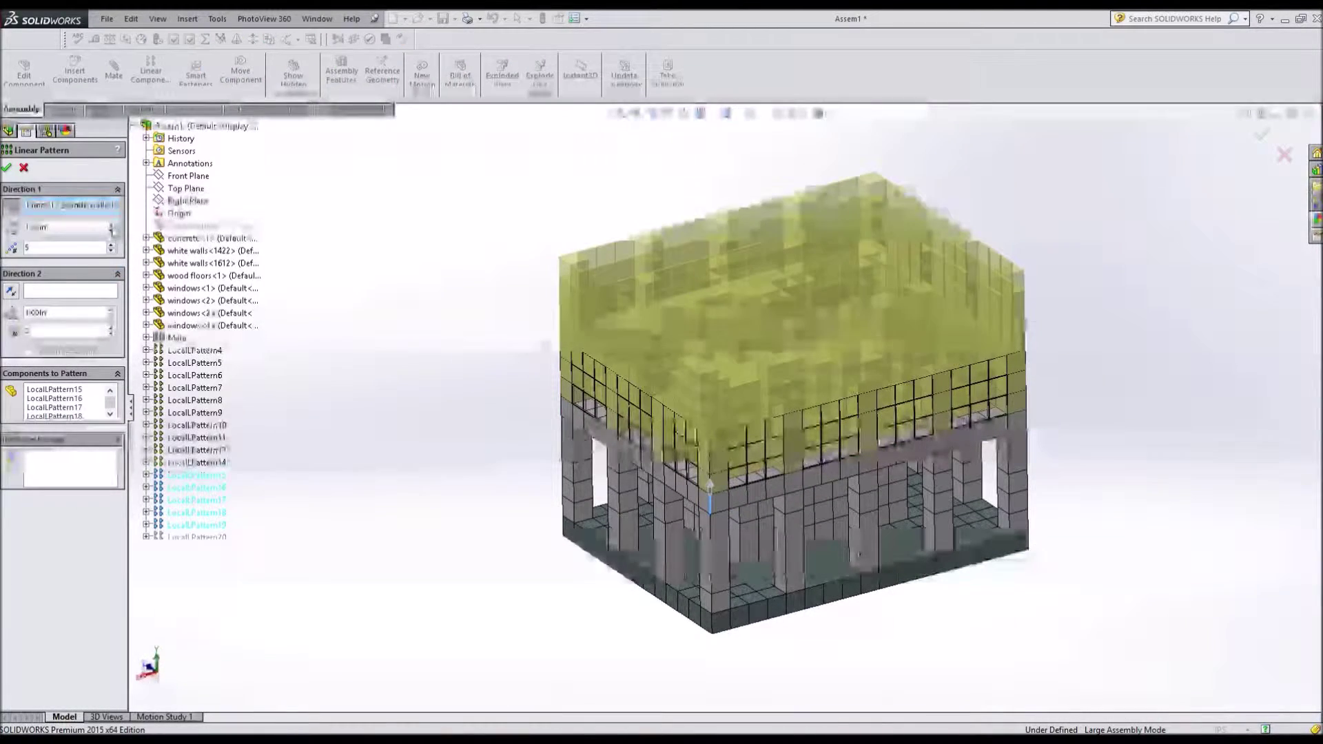
click(111, 225)
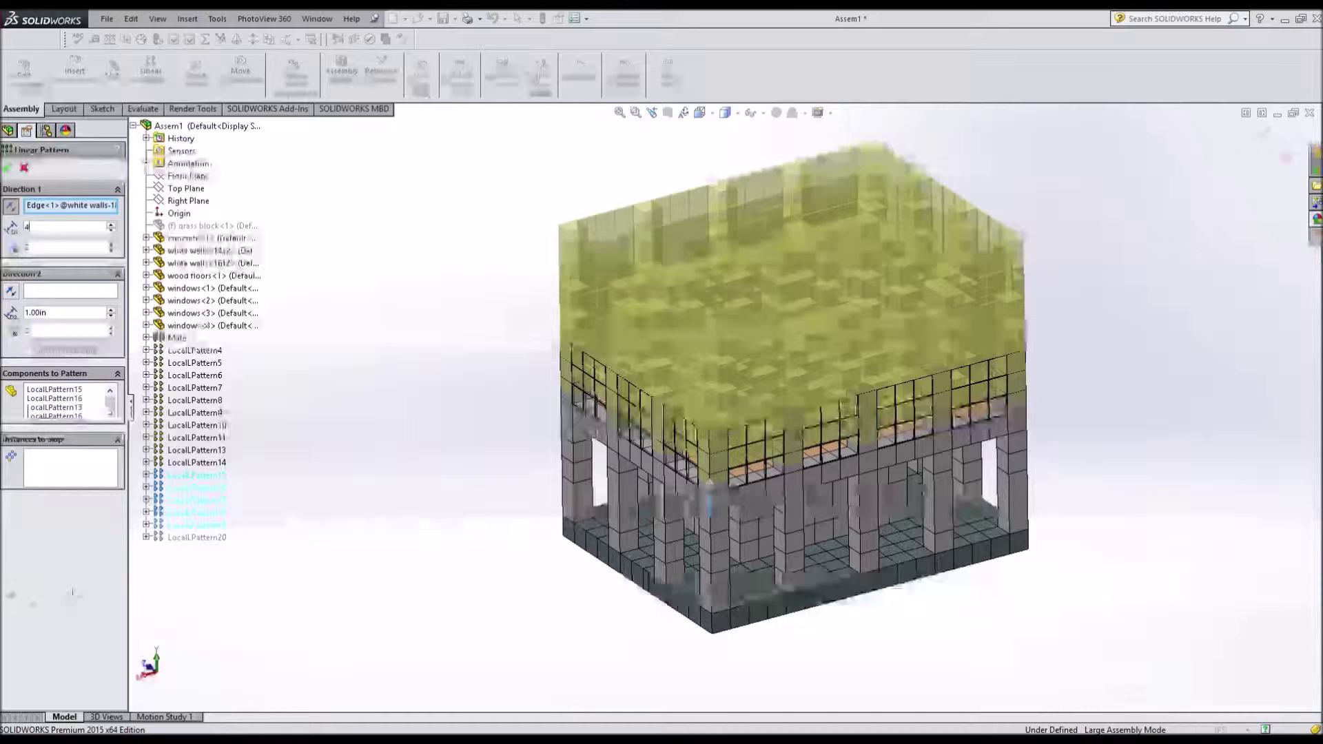
key(Return)
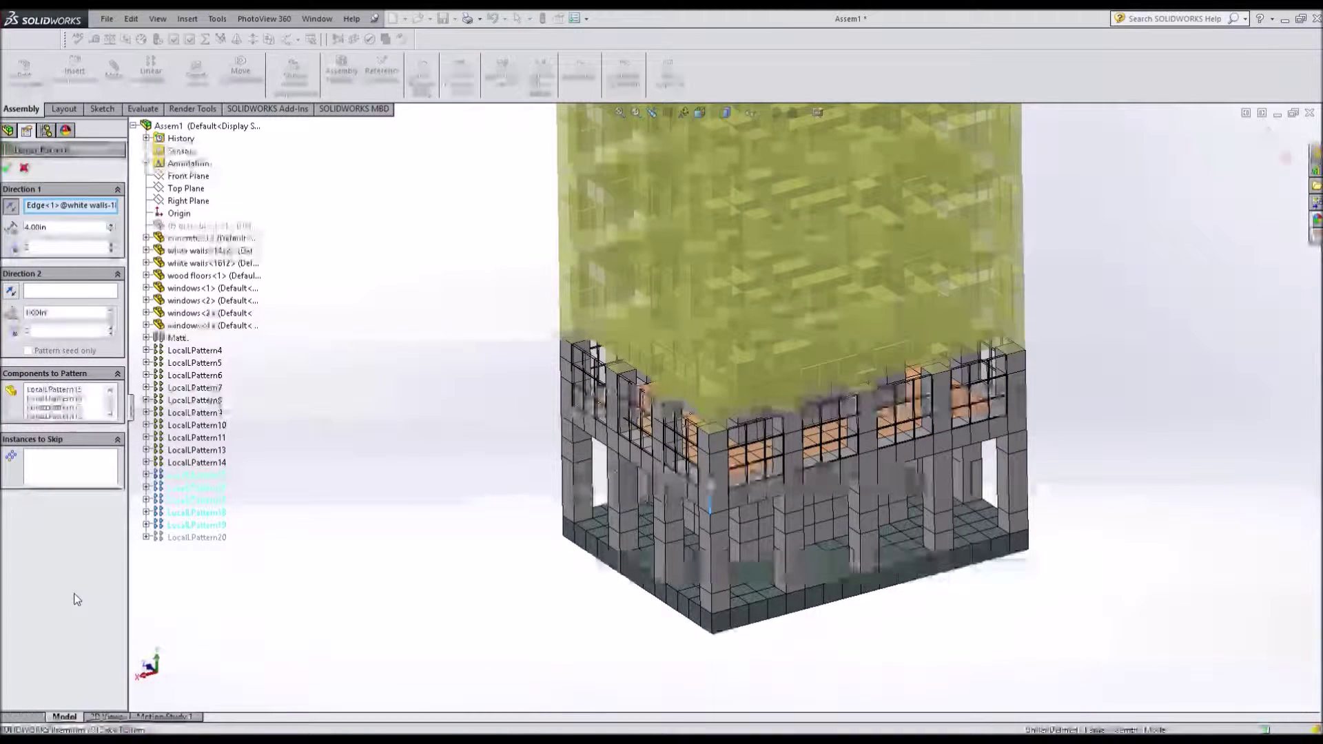
click(6, 169)
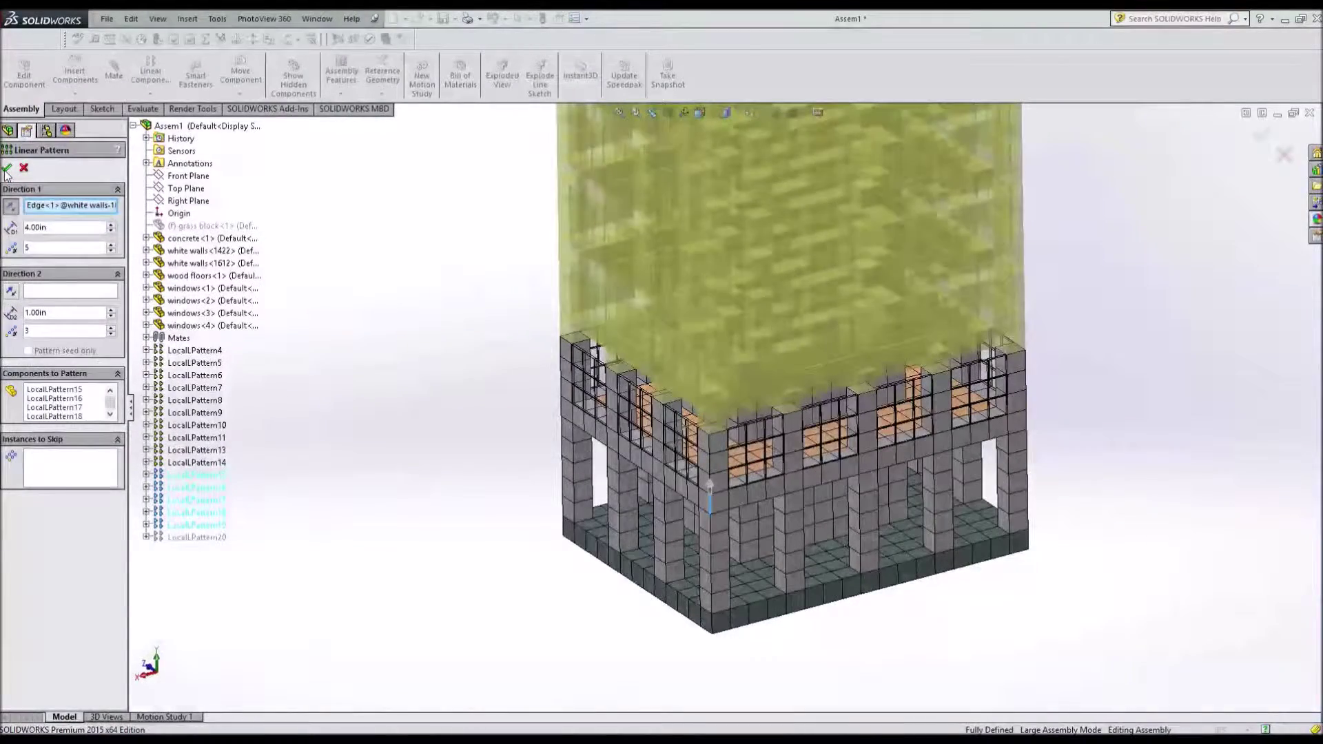
scroll(532, 301, up, 3)
scroll(831, 191, down, 2)
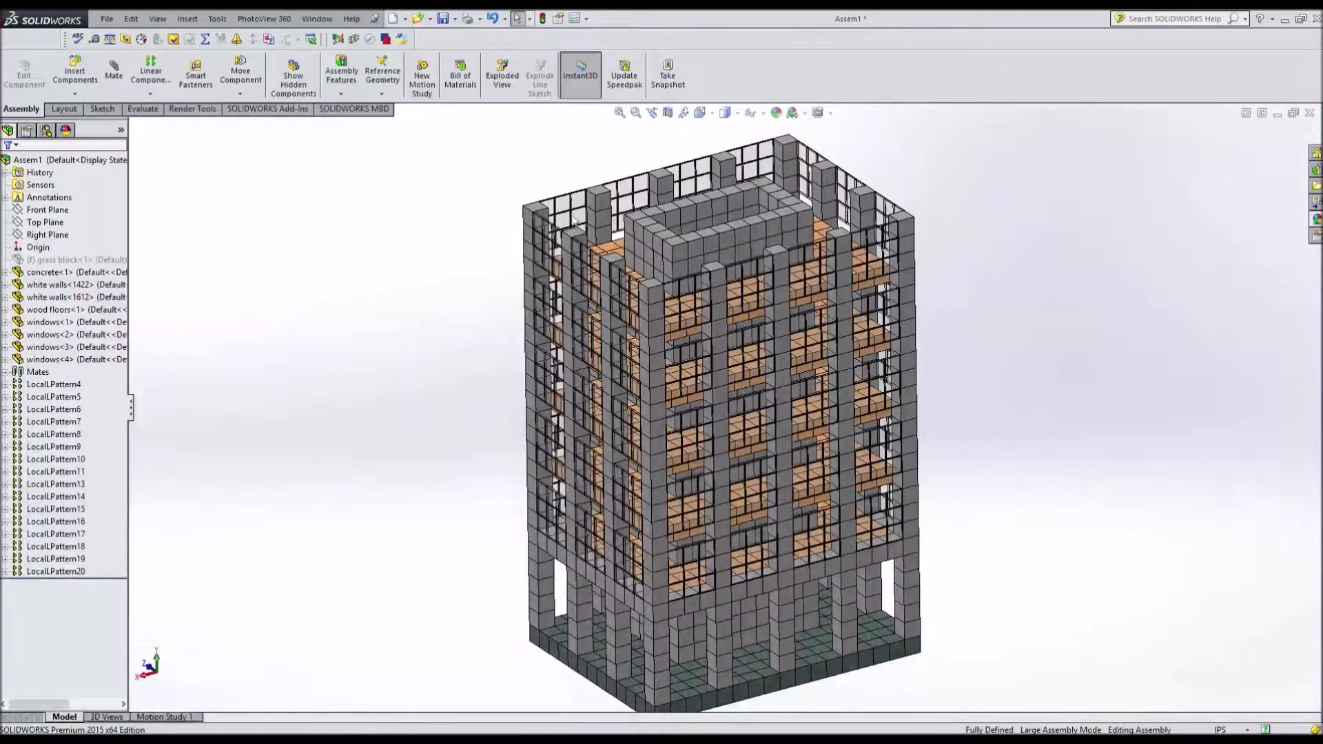
scroll(582, 230, down, 1)
scroll(633, 293, down, 1)
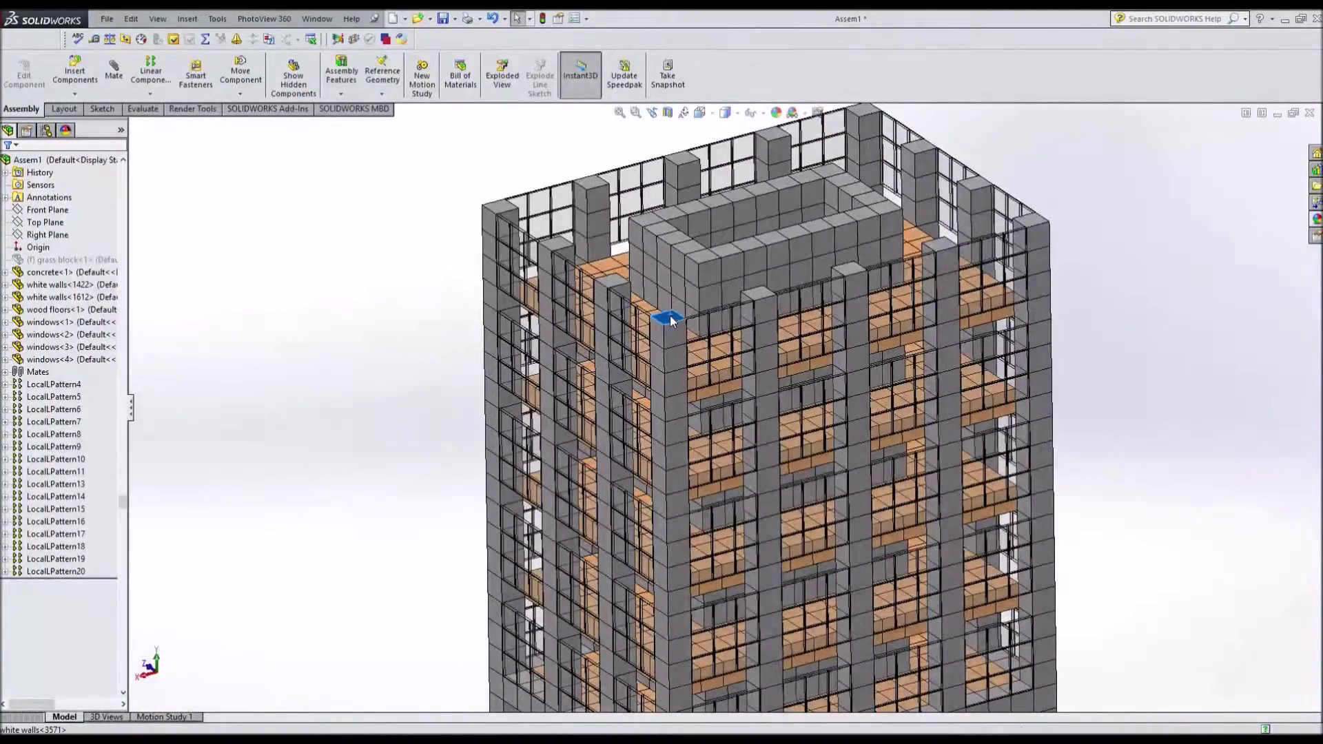
Seat the small wall cube on a corner column's top face, then start a linear component pattern
click(670, 316)
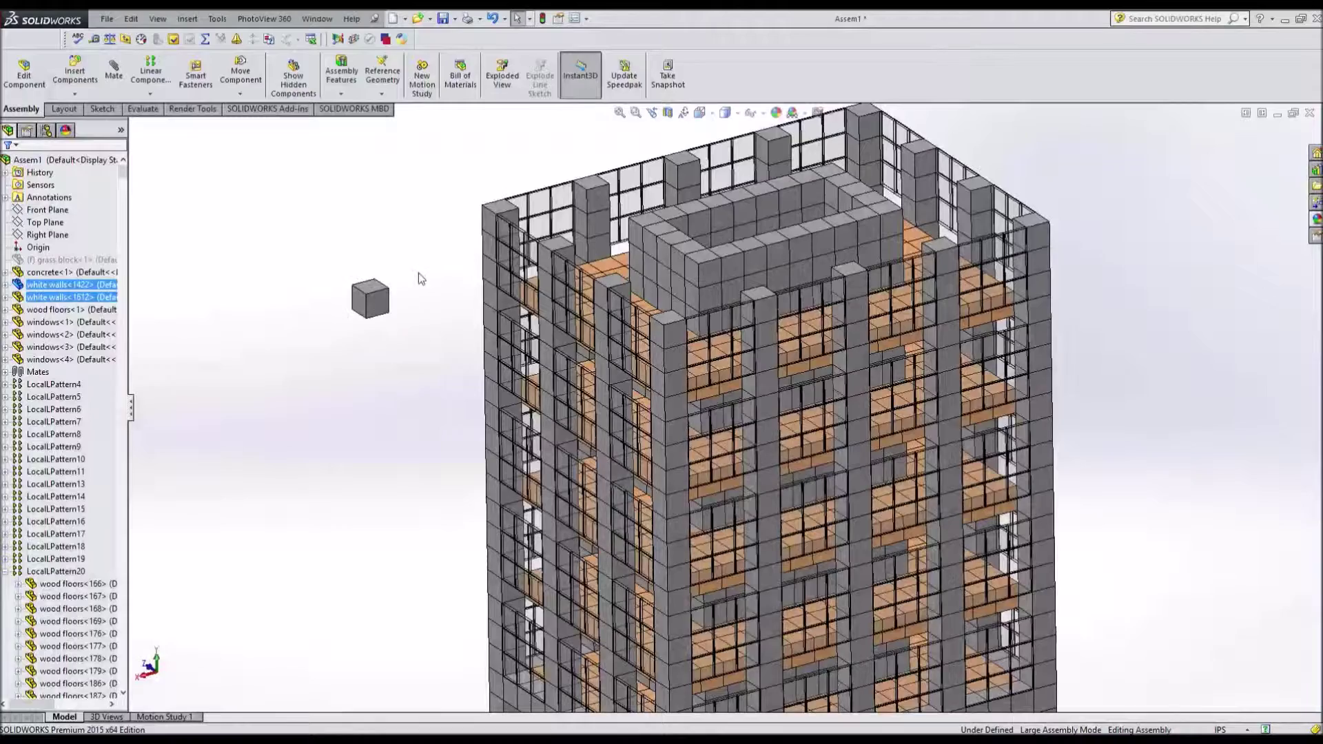
click(401, 299)
middle_drag(401, 299, 423, 315)
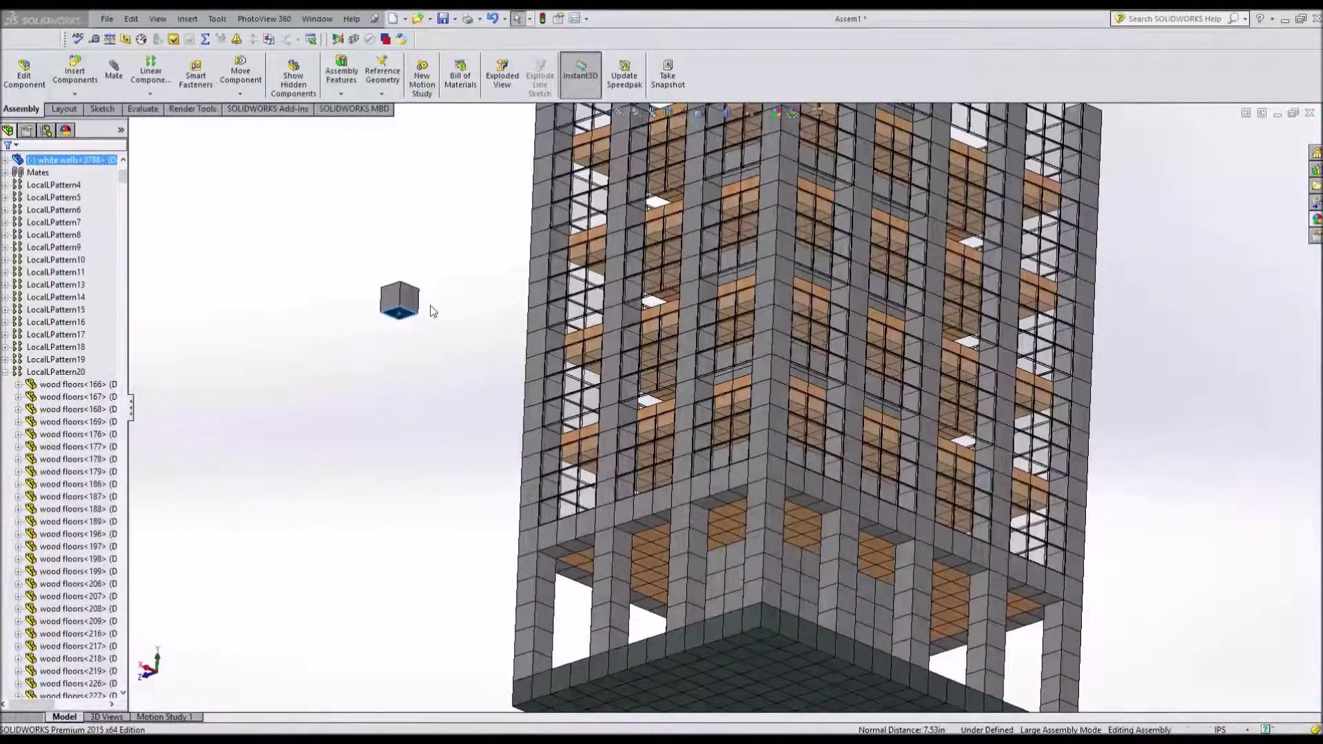
middle_drag(492, 150, 718, 322)
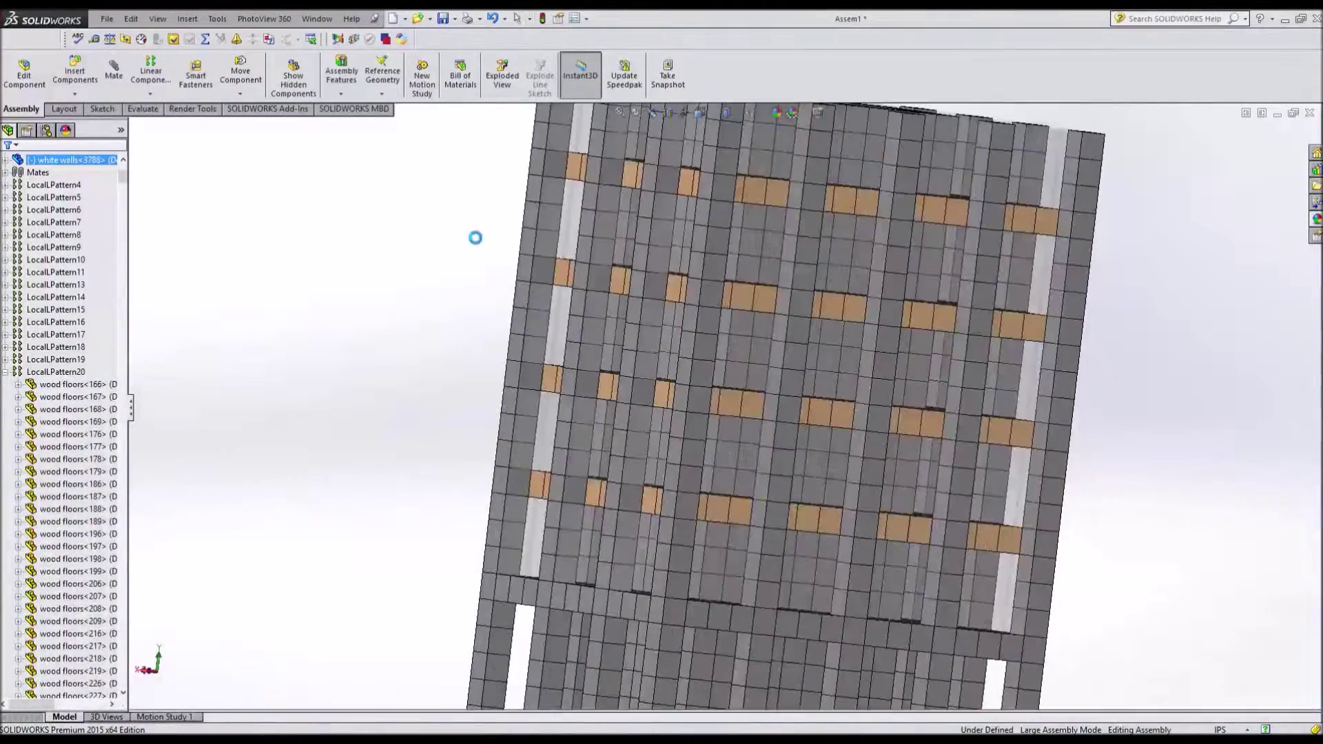
click(718, 323)
click(754, 311)
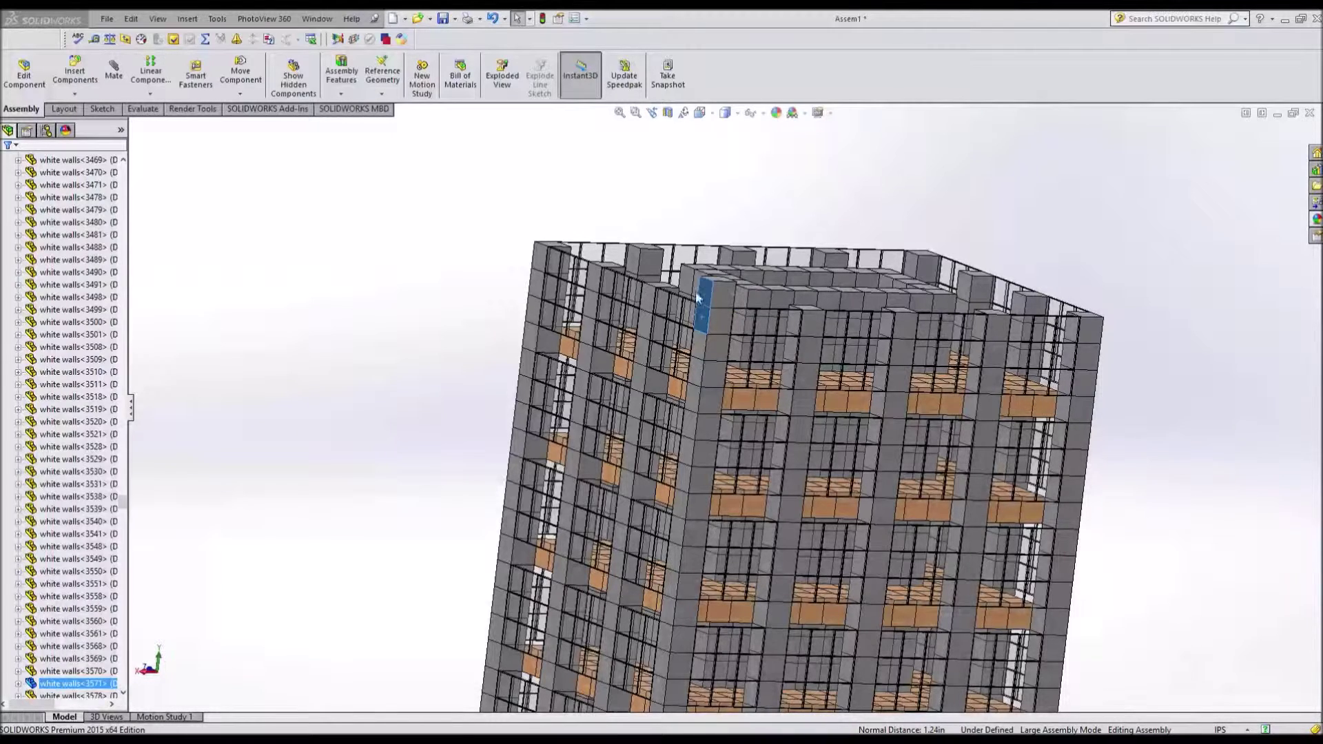
click(77, 71)
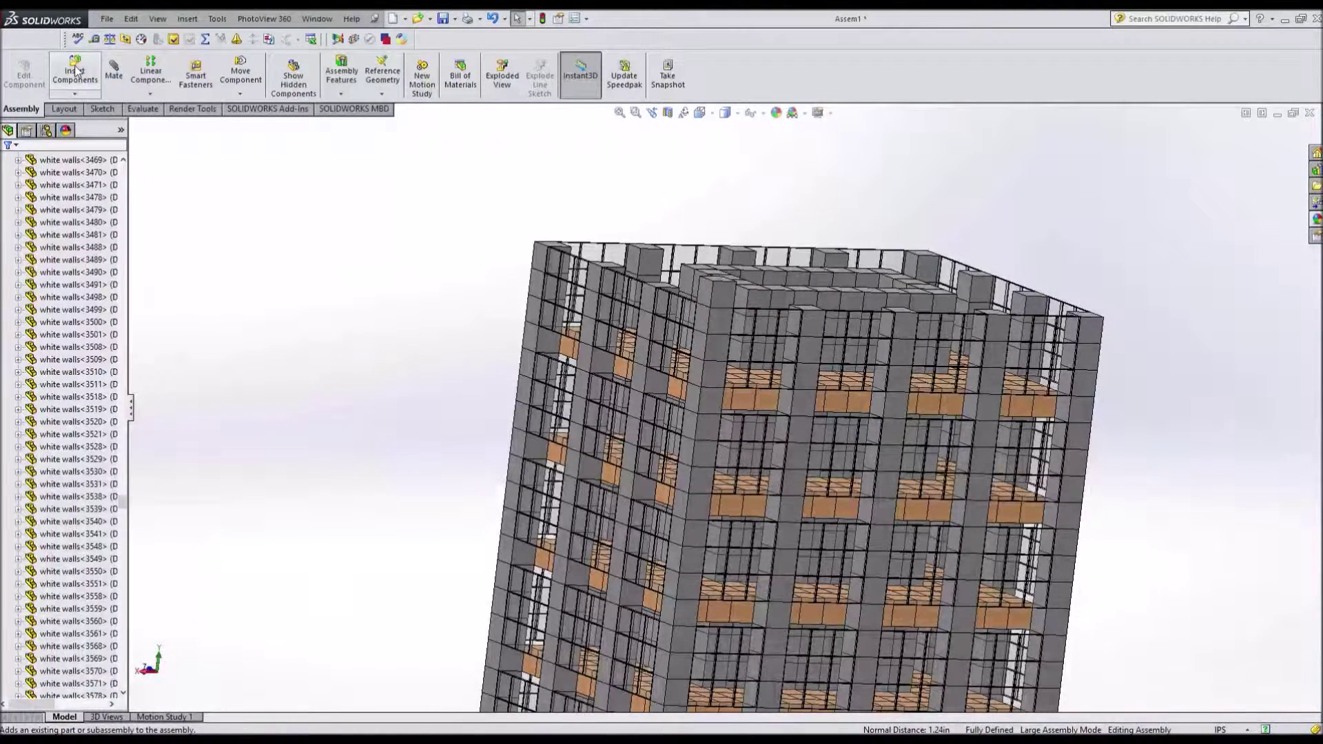
click(151, 74)
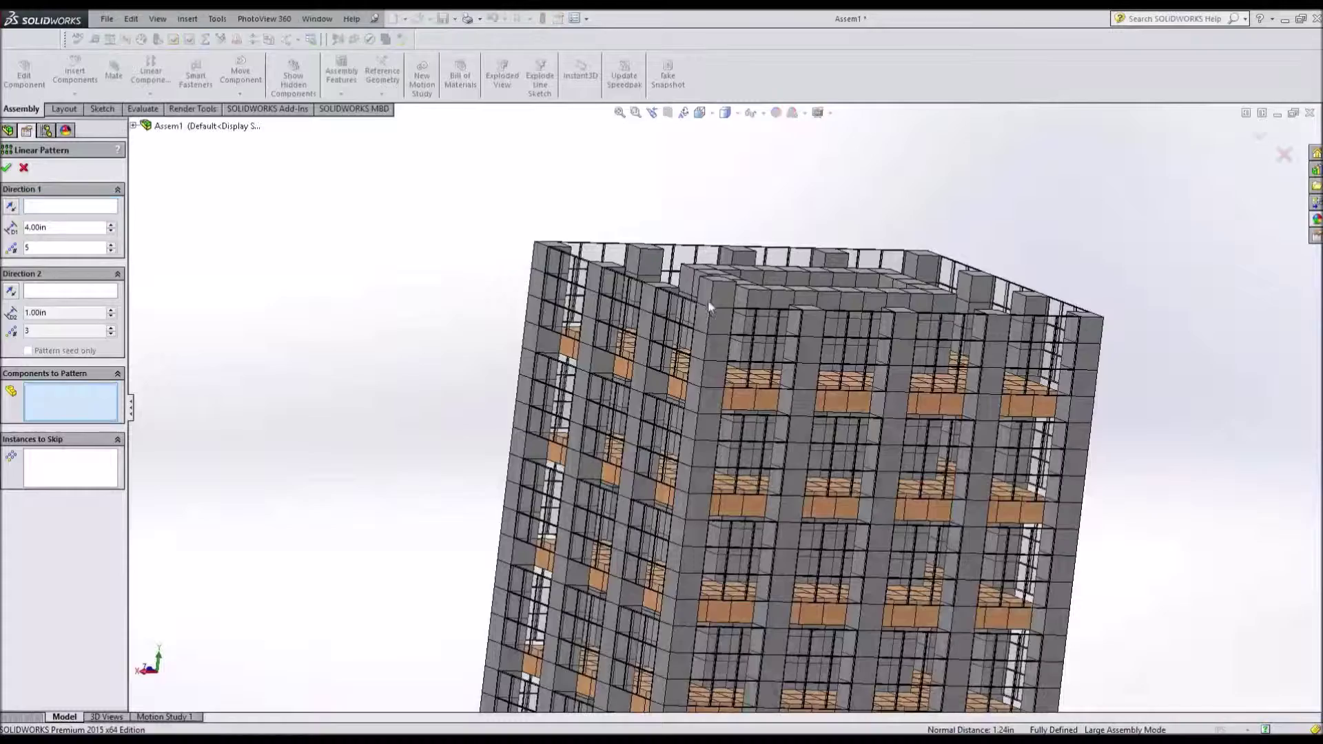
Pattern the roof cubes 13 by 17 at 1.00in spacing
scroll(734, 300, down, 5)
scroll(733, 300, down, 5)
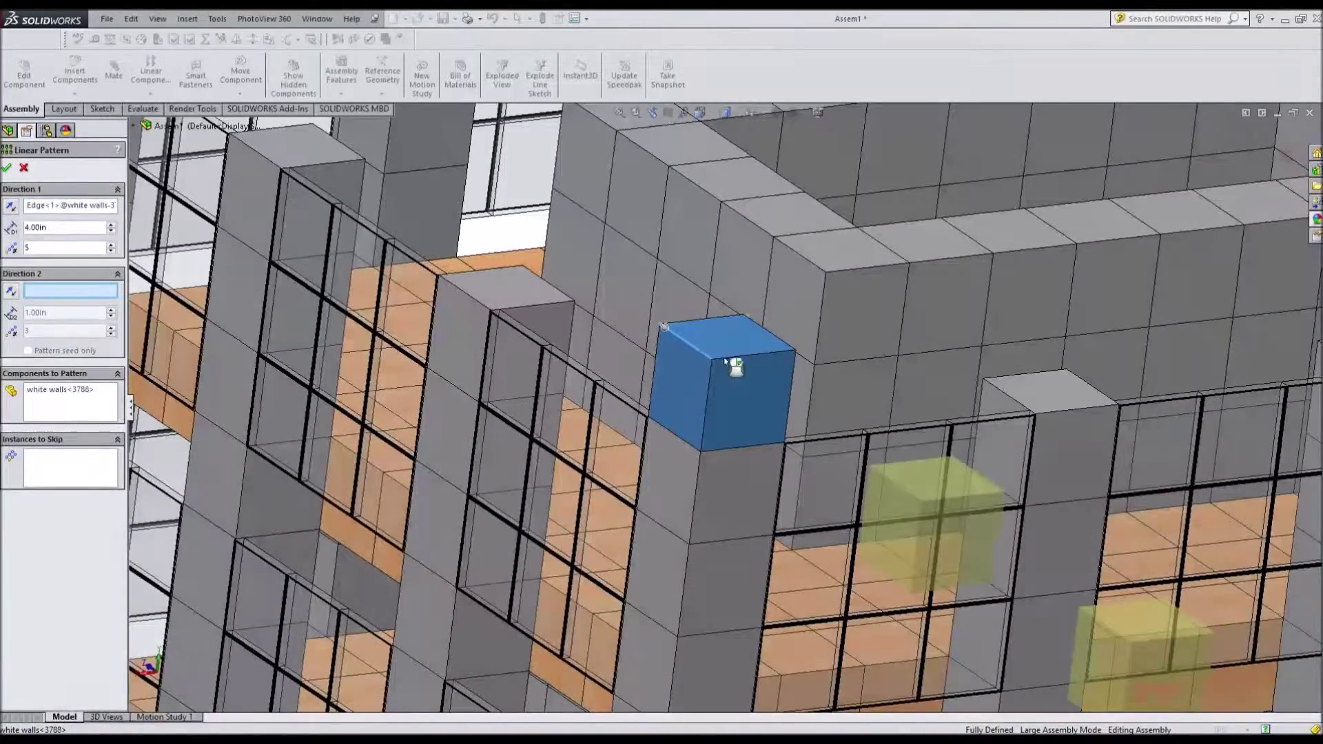
click(112, 245)
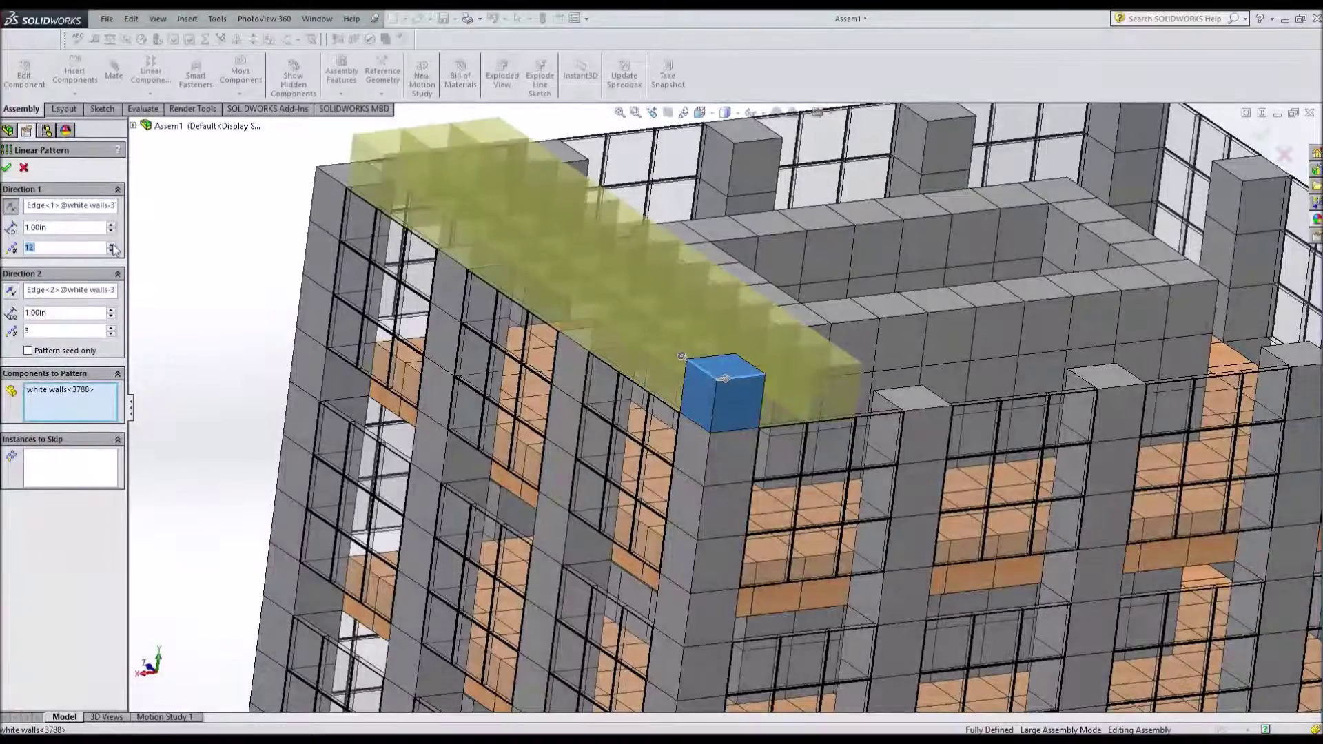
click(110, 245)
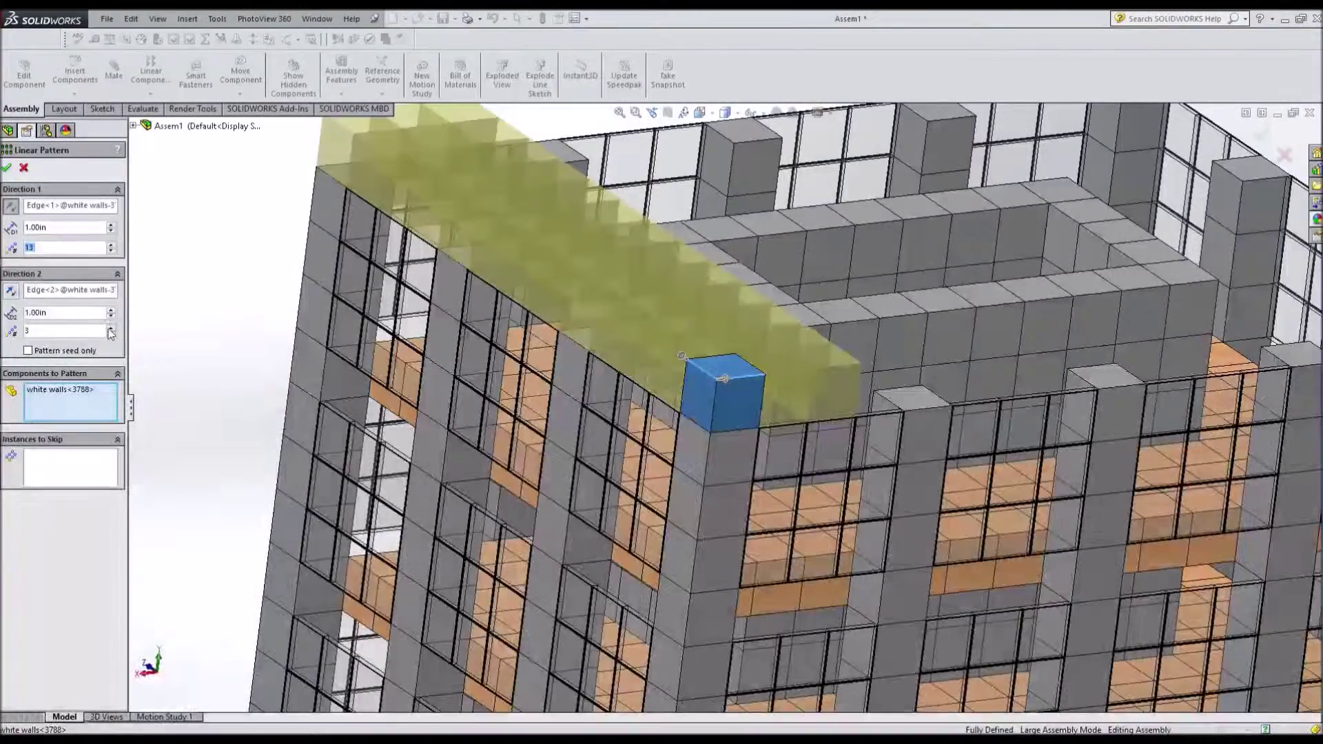
click(110, 328)
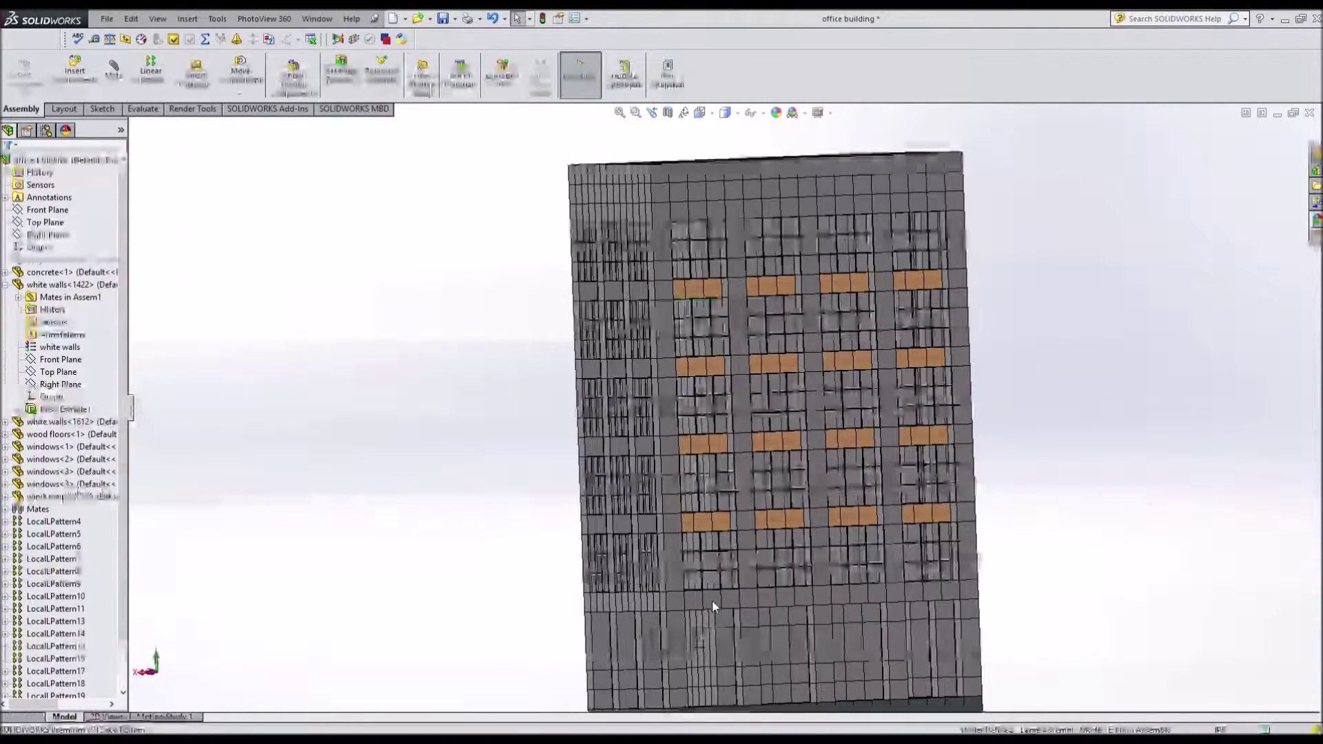
Locate the floors pattern LocalPattern20 in the tree and reopen it for editing
click(712, 600)
click(53, 272)
click(56, 658)
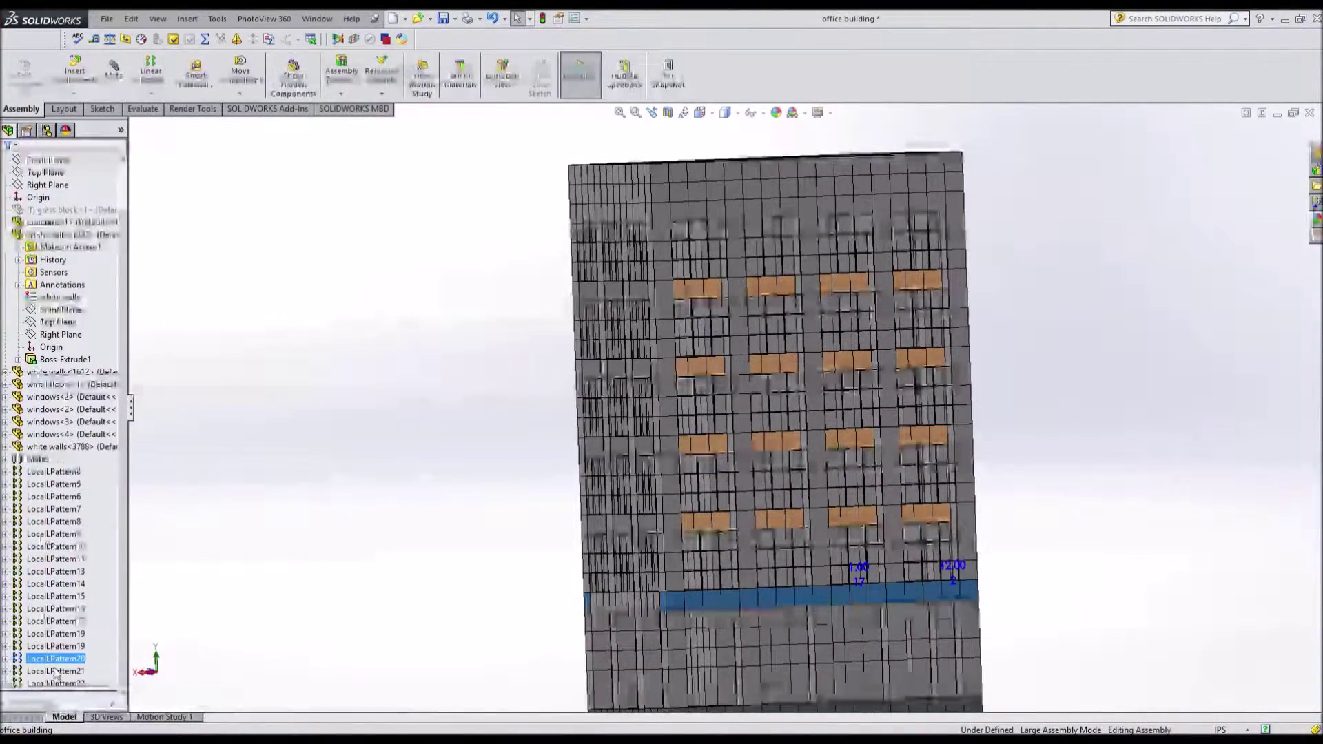
click(55, 674)
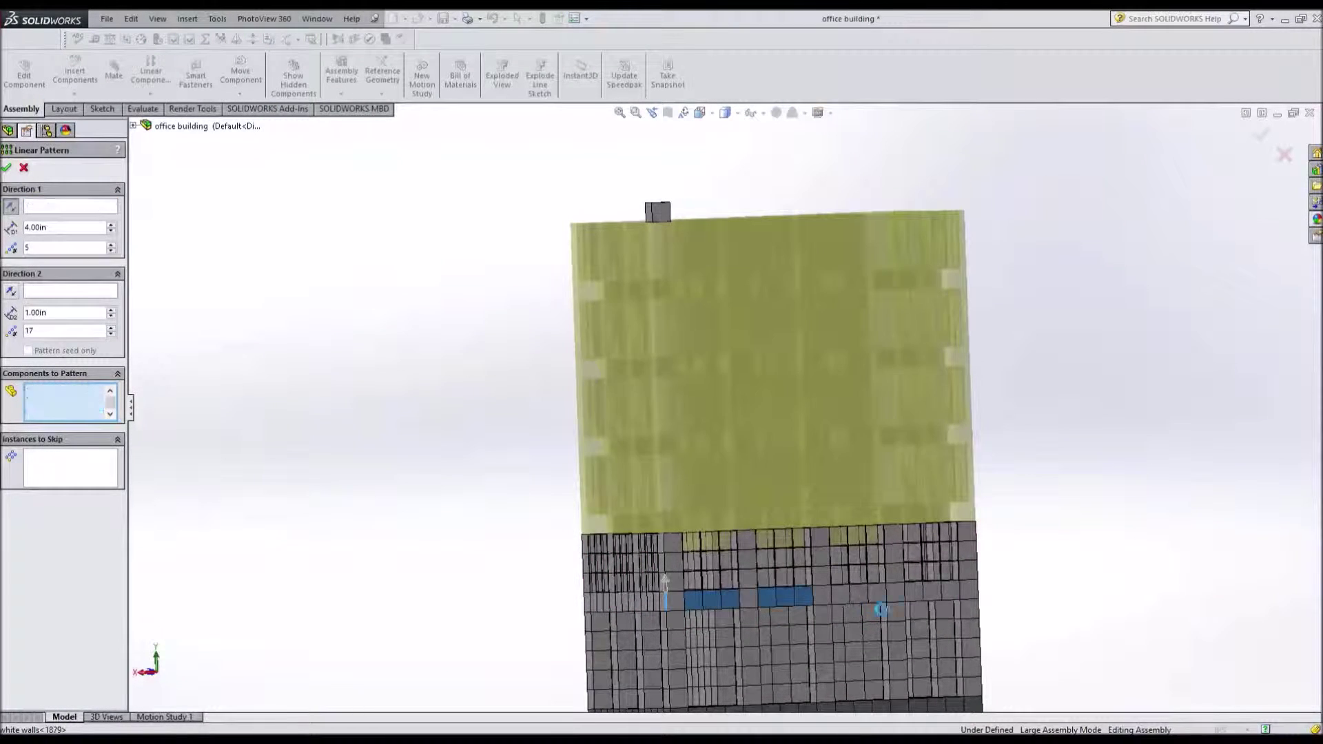
Add three lower wall panels to LocalPattern20's components and confirm the pattern
key(ctrl+4)
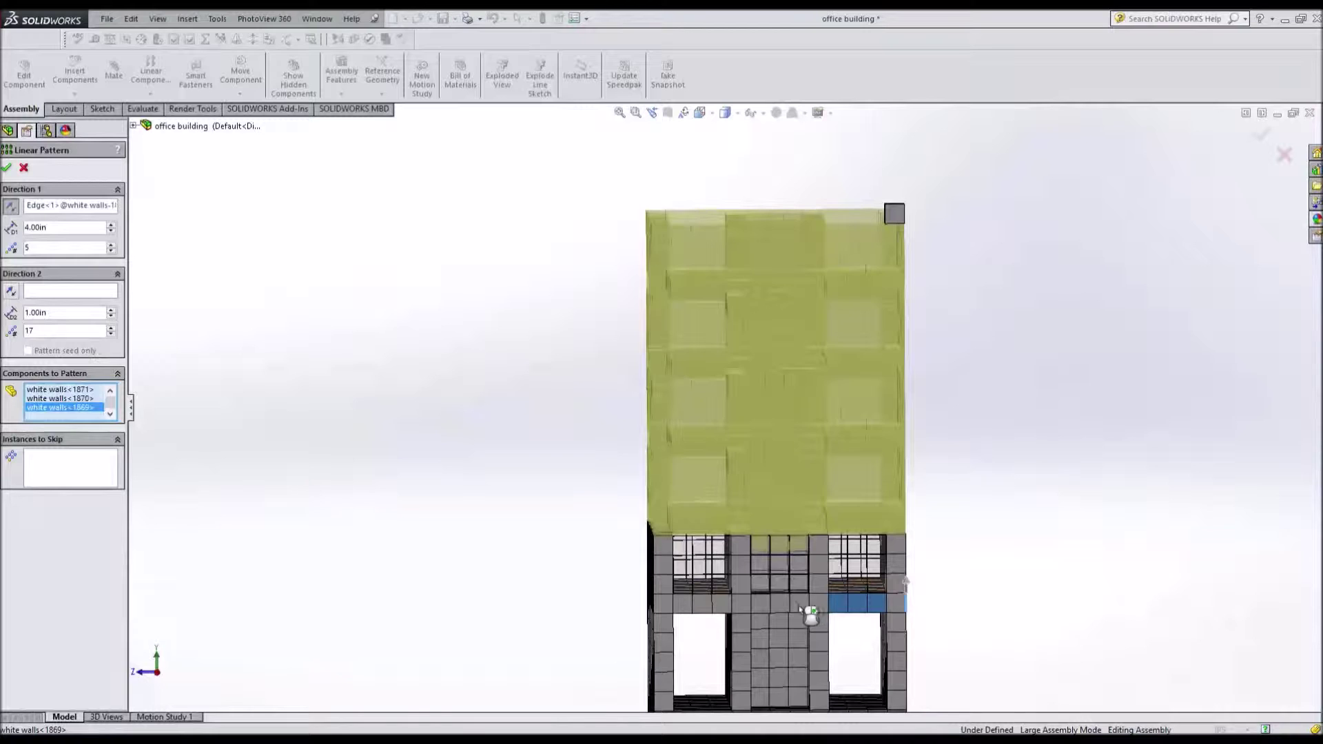
middle_drag(594, 610, 885, 614)
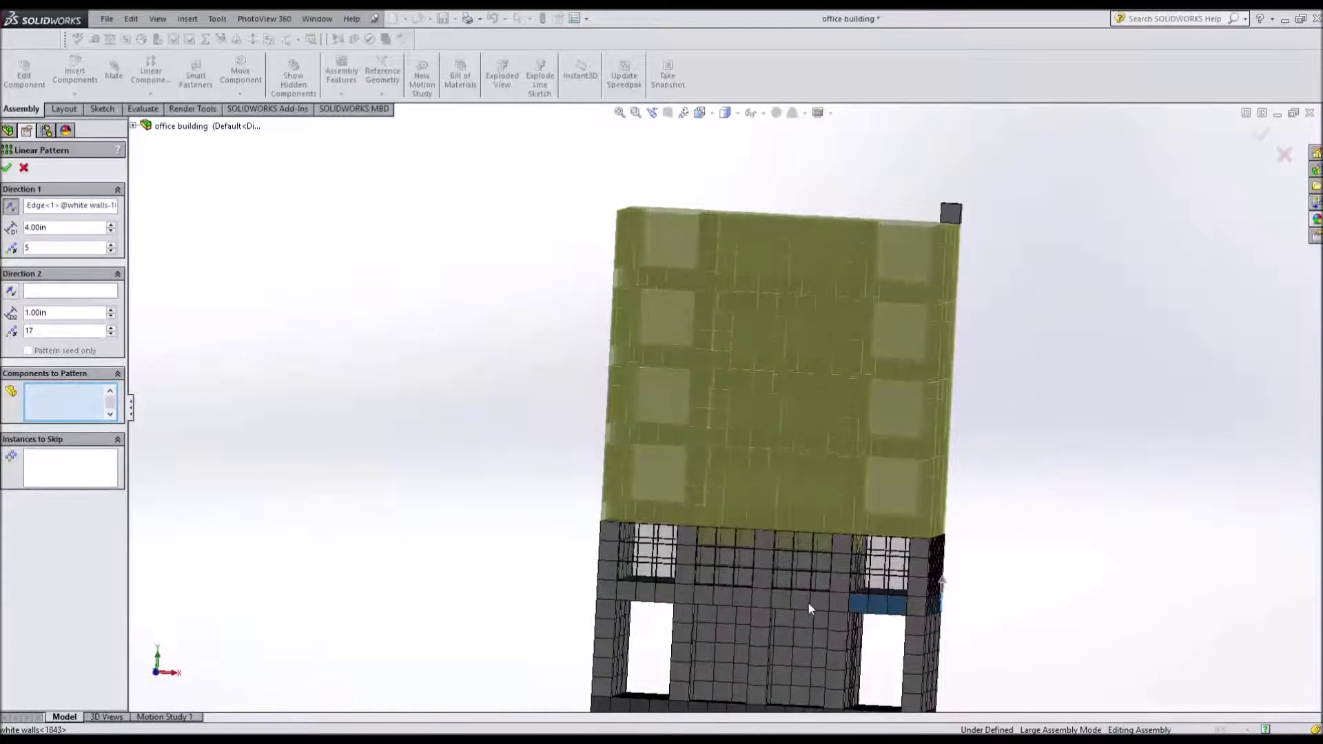
mouse_move(684, 602)
middle_down()
mouse_move(582, 593)
mouse_move(879, 614)
mouse_move(814, 604)
middle_up()
click(786, 594)
click(710, 587)
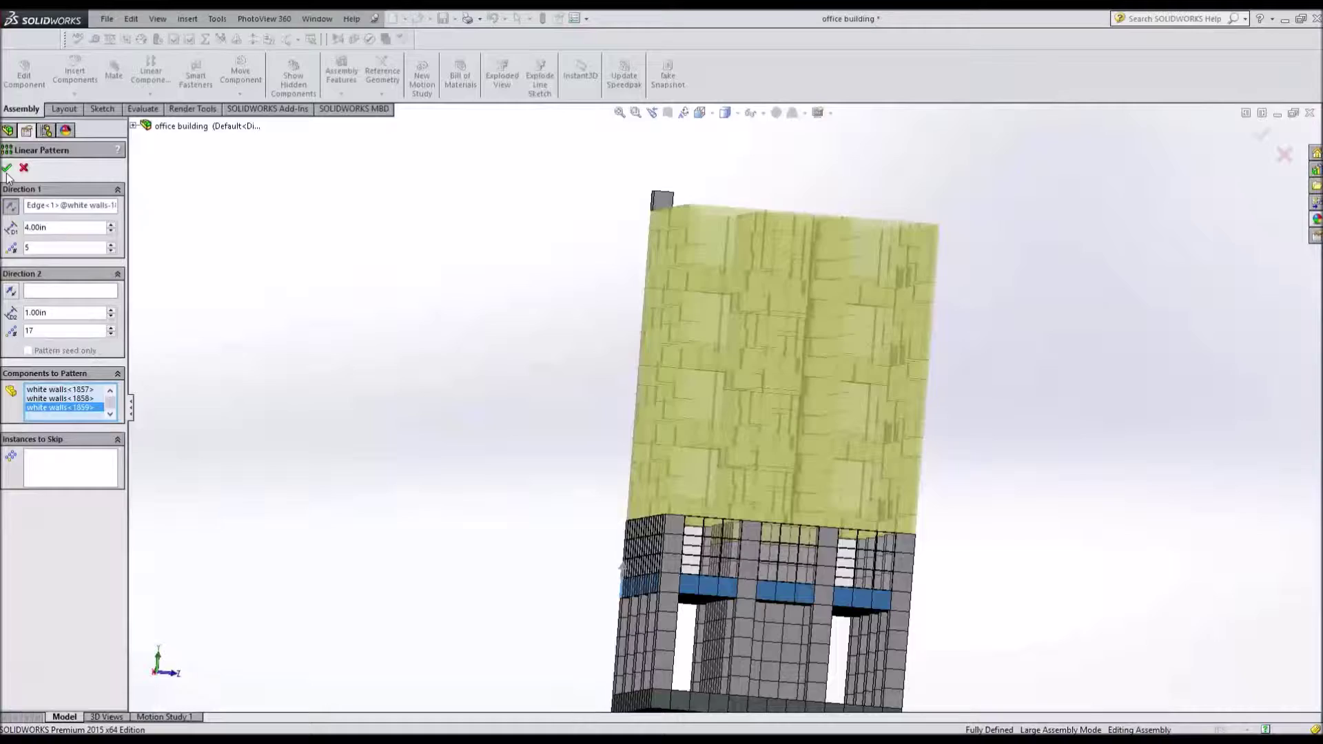
click(6, 169)
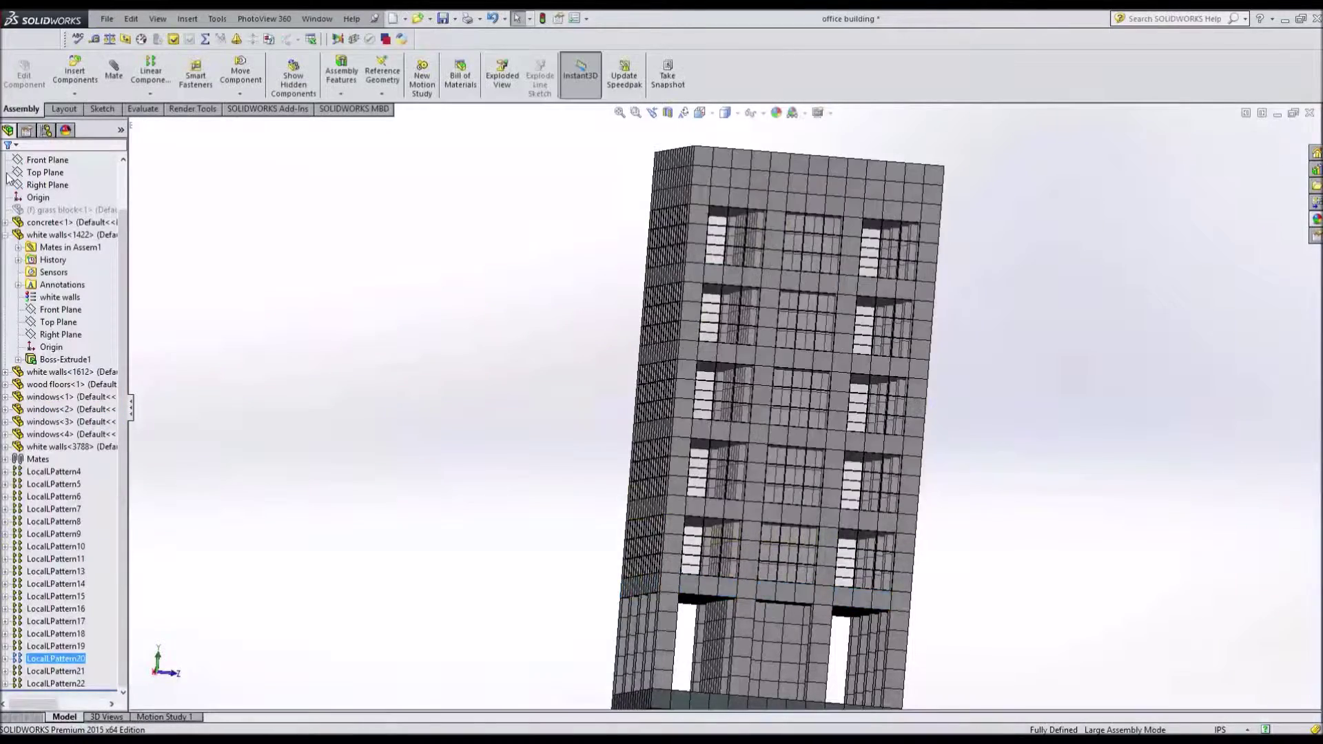
Insert the grass ground block and place it beneath the building
key(ctrl+7)
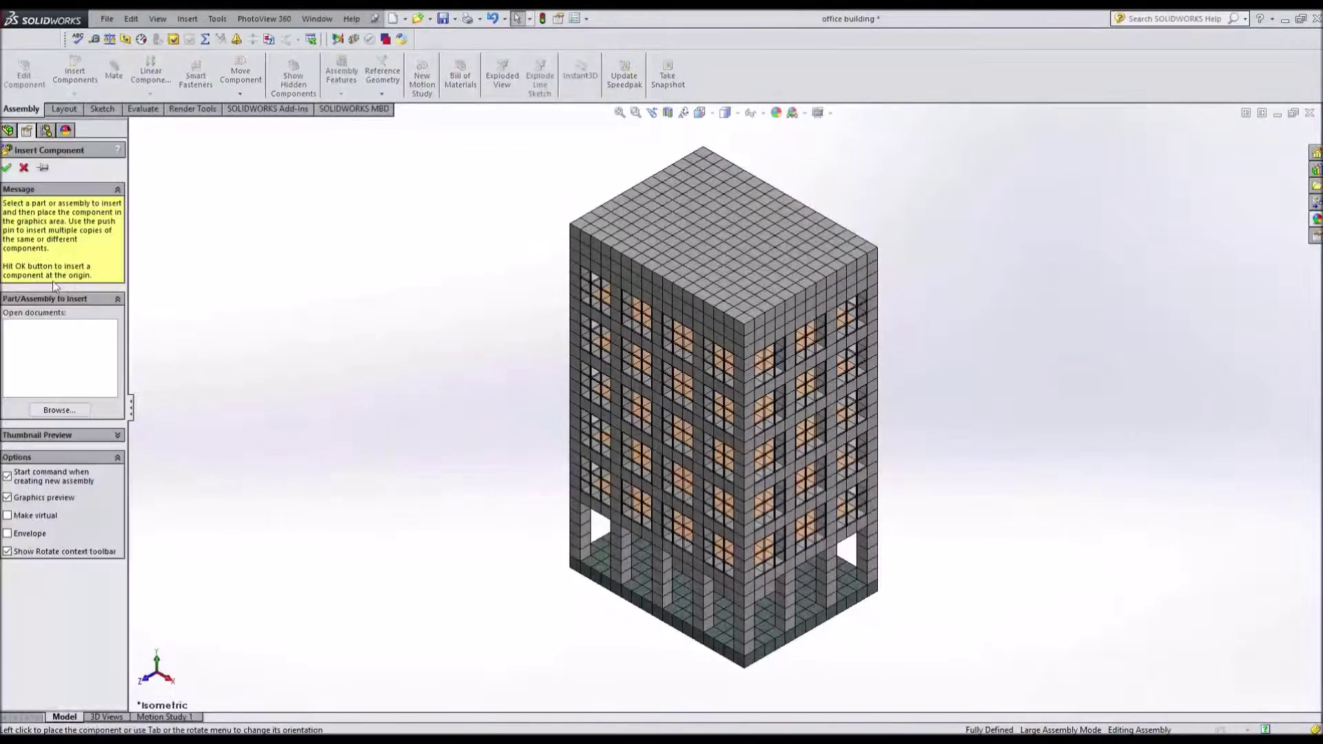
click(69, 210)
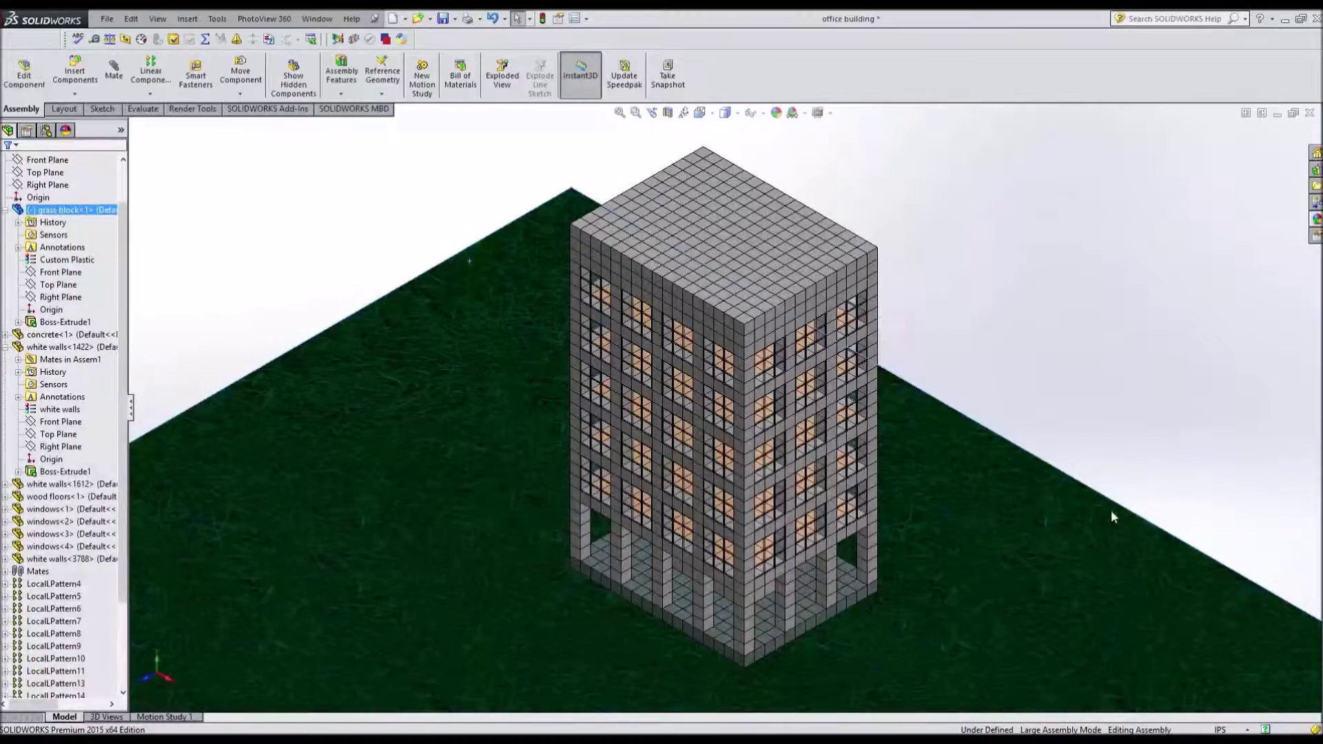
mouse_move(460, 485)
middle_down()
mouse_move(563, 411)
mouse_move(818, 390)
middle_up()
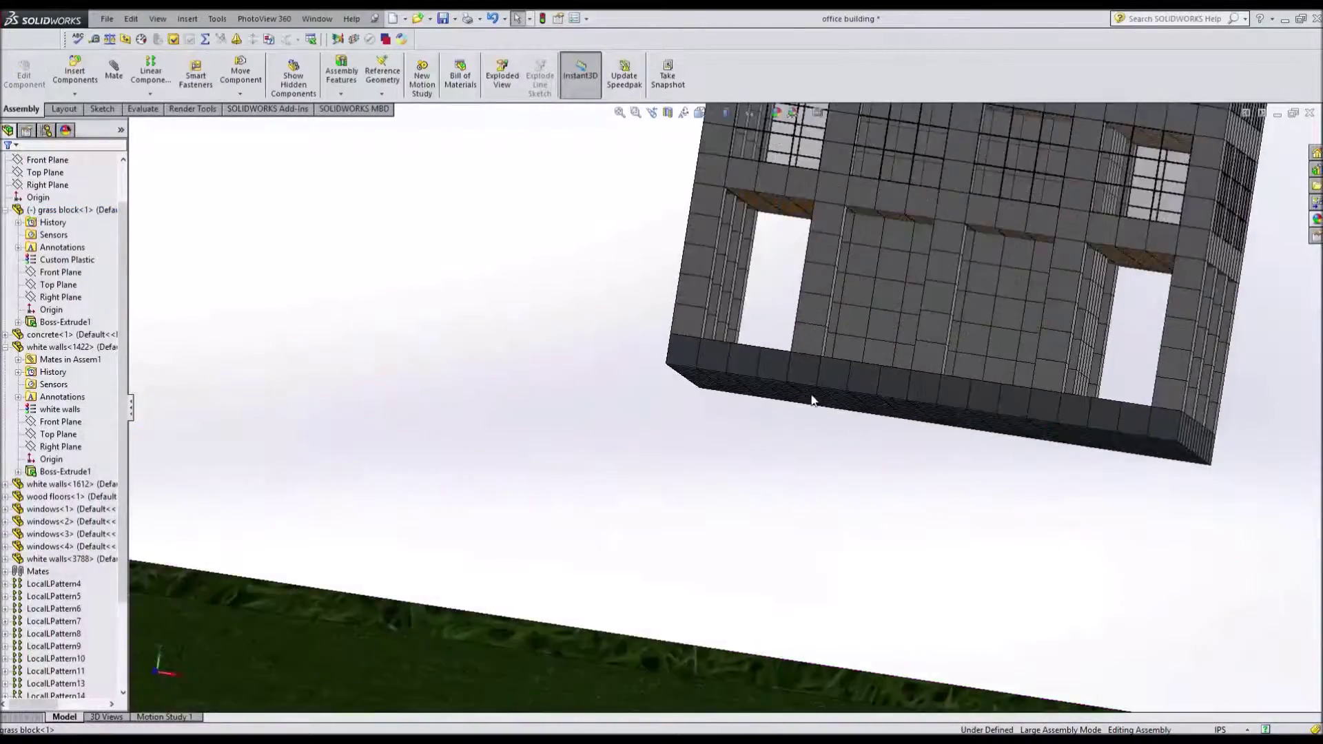
scroll(610, 390, down, 5)
scroll(609, 456, up, 3)
scroll(589, 543, up, 3)
middle_drag(589, 543, 598, 518)
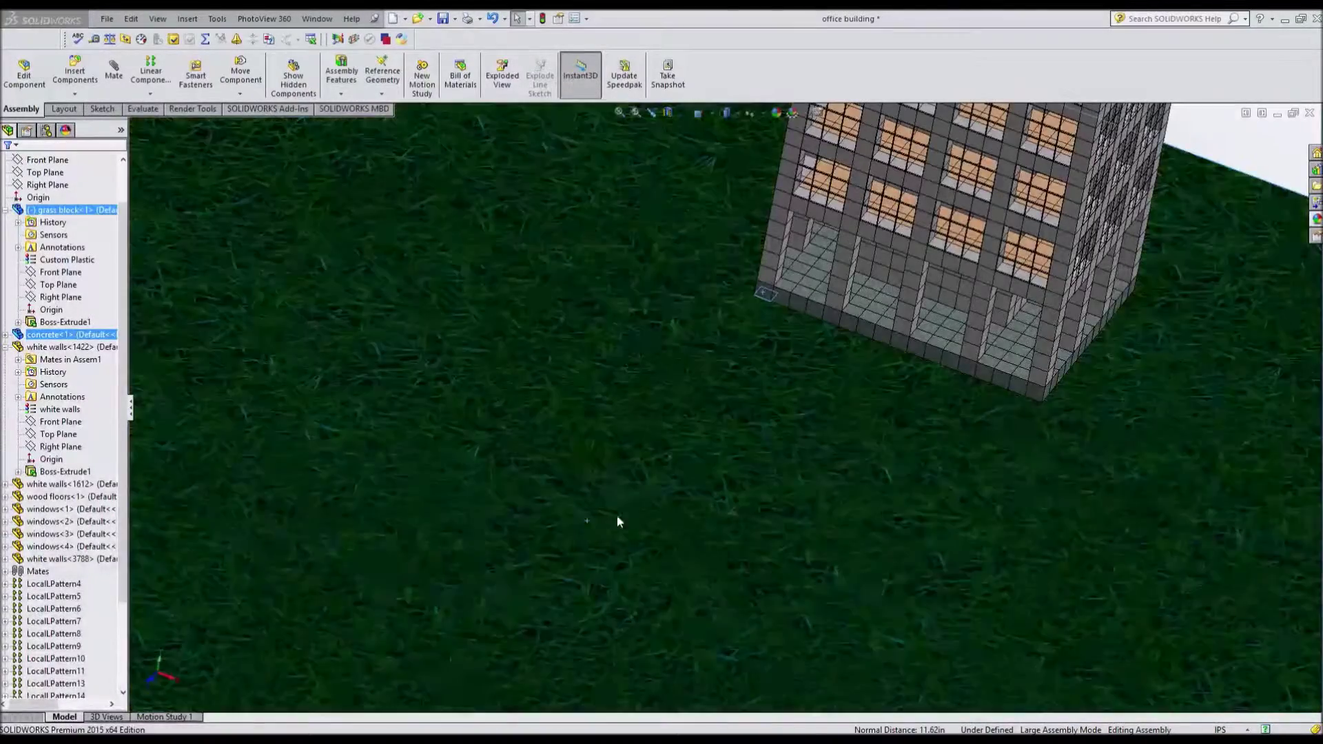
key(ctrl+7)
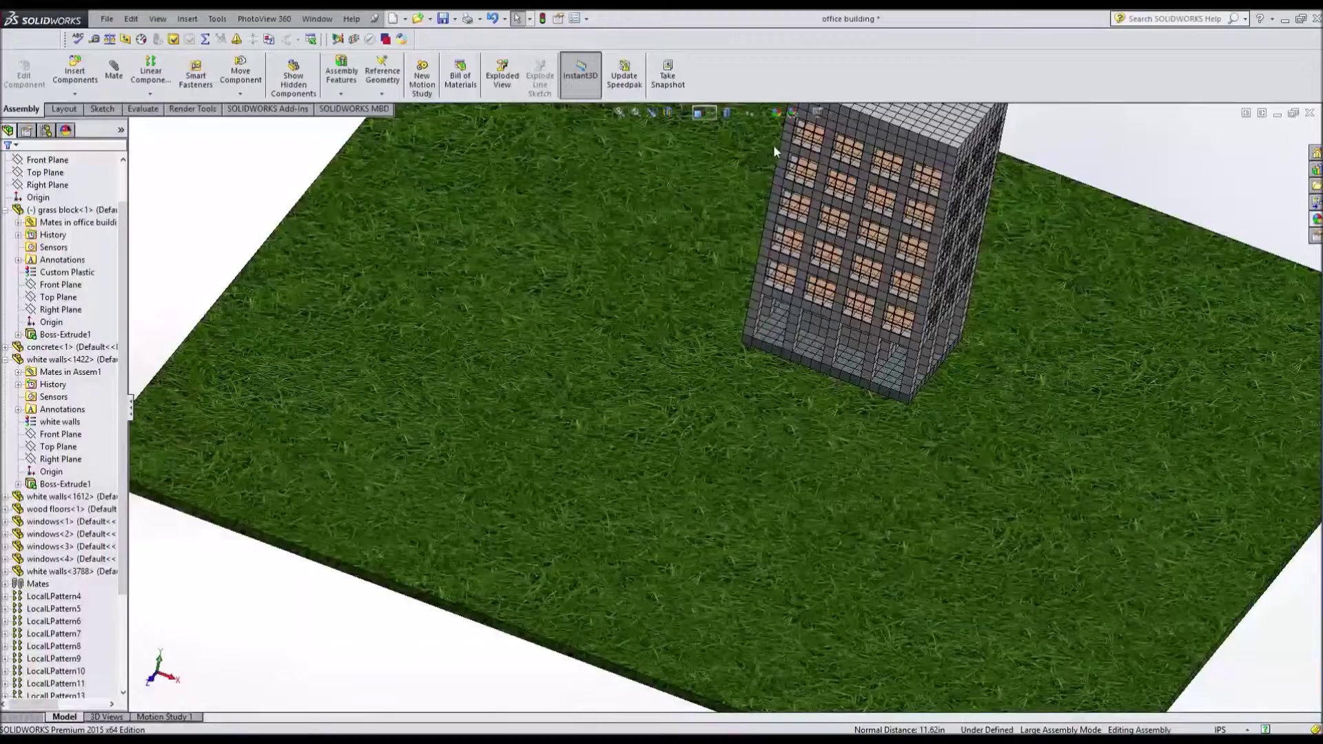
Select the grass block and inspect it from a lower side angle
click(738, 470)
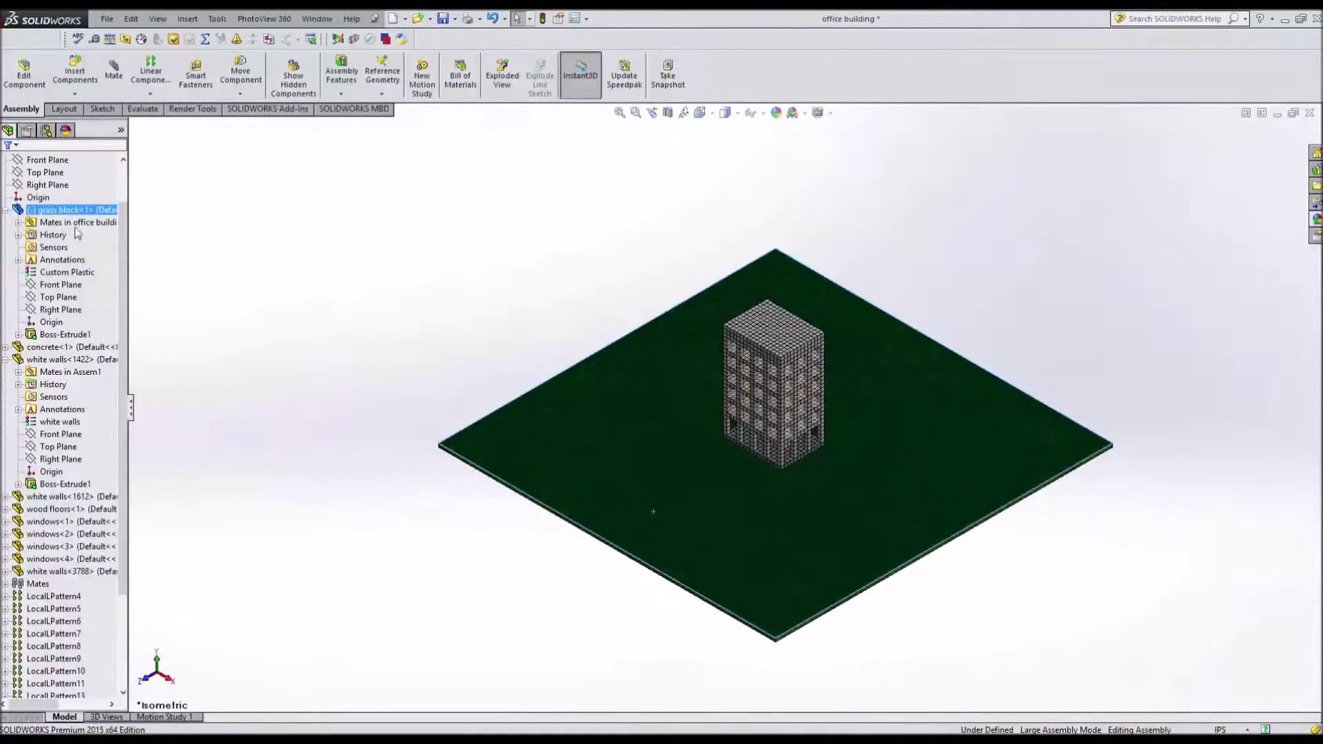
key(Escape)
scroll(761, 462, down, 3)
scroll(689, 345, down, 3)
scroll(648, 218, down, 2)
middle_drag(648, 218, 693, 205)
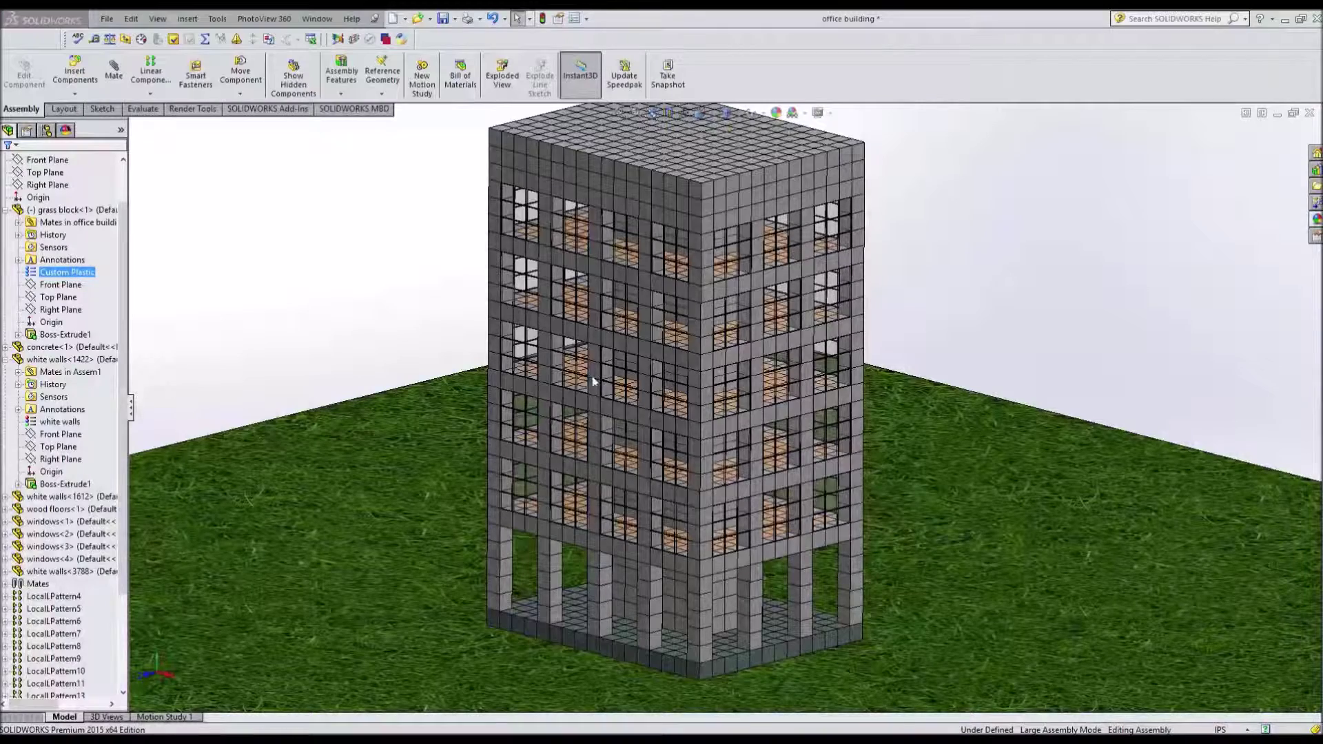
click(196, 442)
click(480, 290)
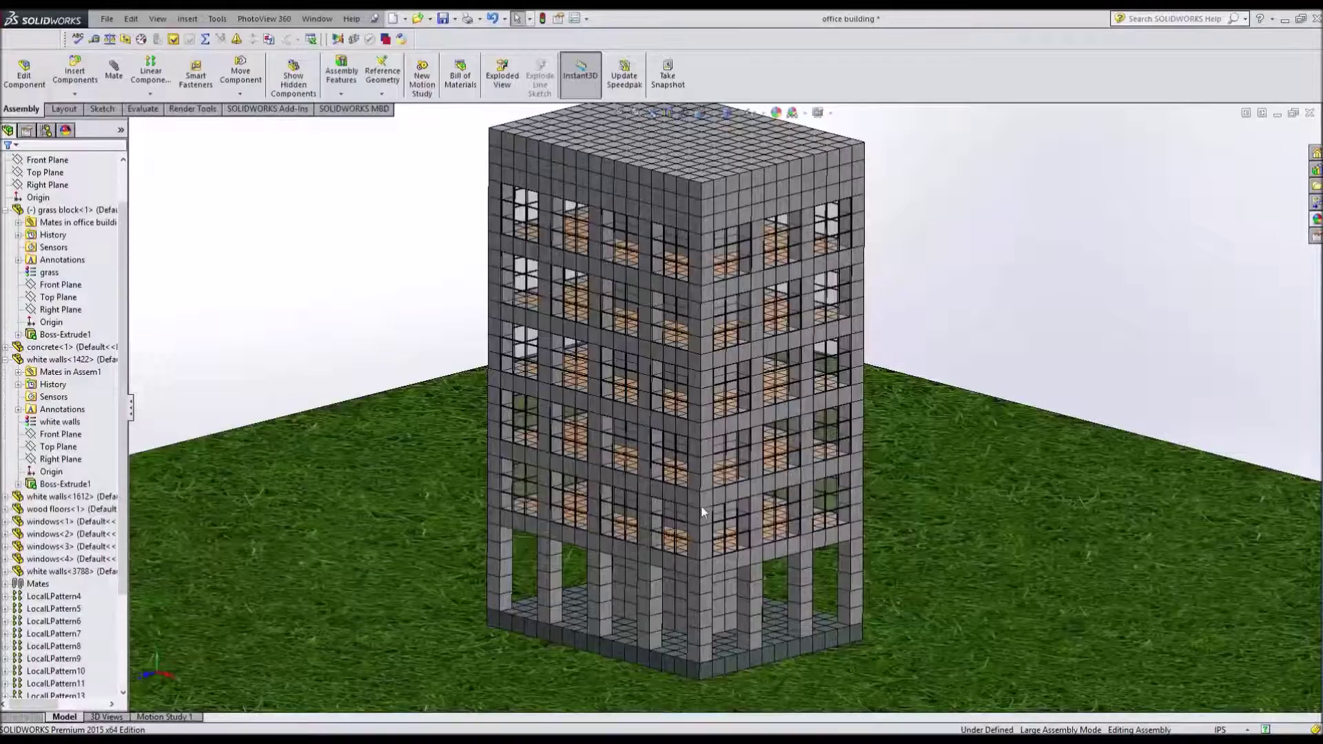
Open the grass block's base sketch, Sketch1, for editing
scroll(701, 506, up, 2)
scroll(643, 470, up, 3)
scroll(701, 580, up, 2)
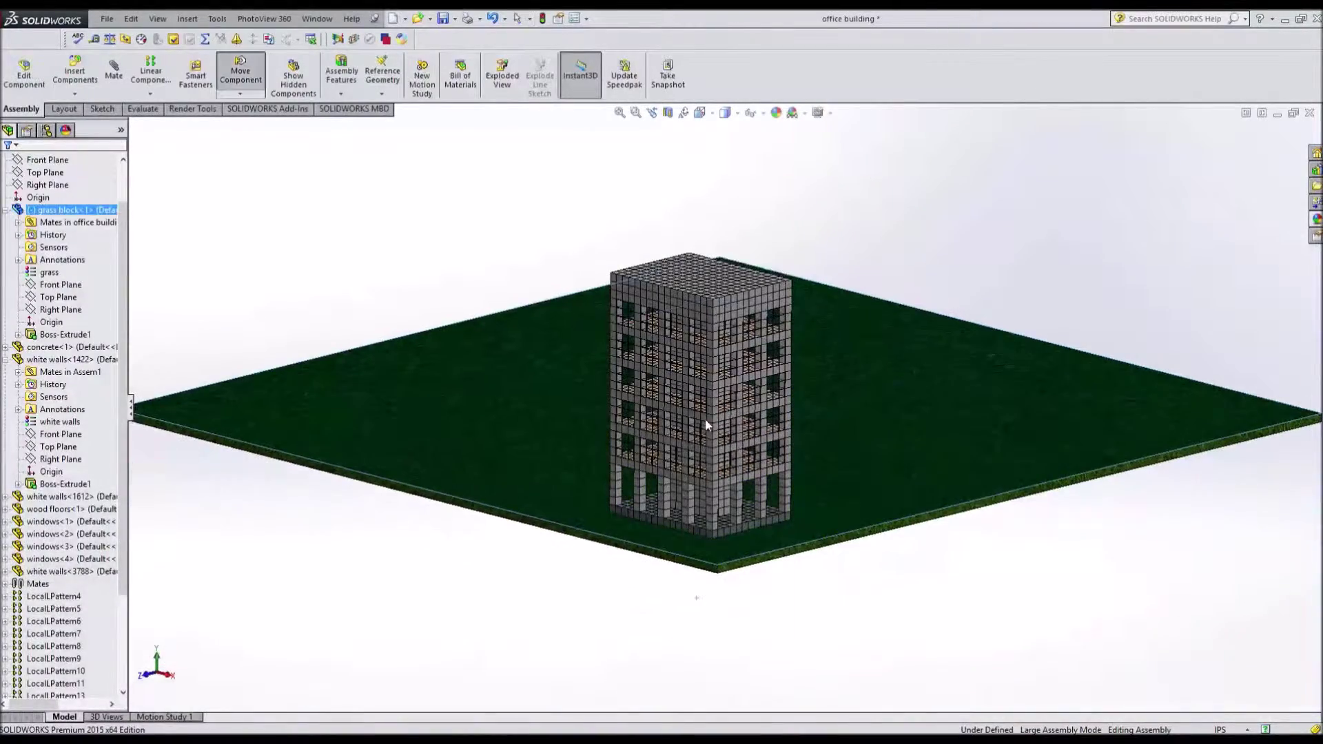
scroll(713, 437, down, 3)
scroll(717, 431, down, 3)
scroll(713, 432, up, 2)
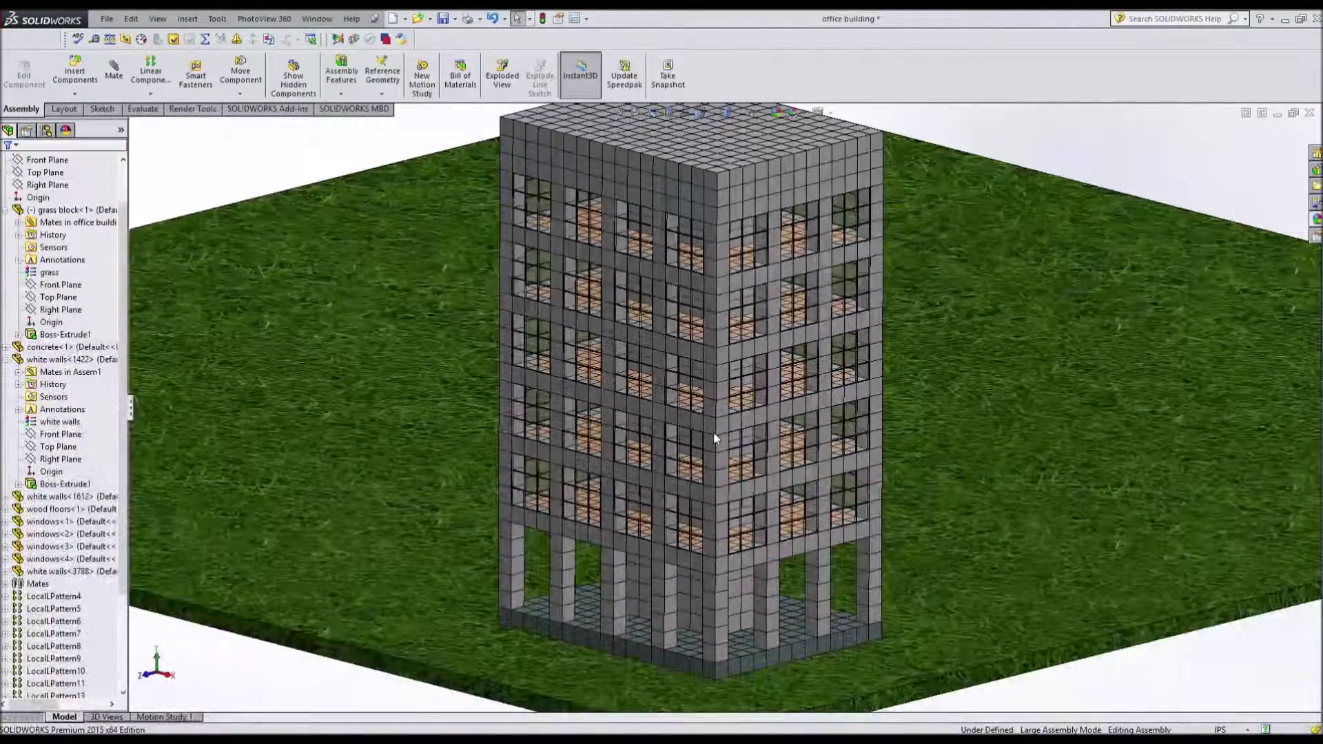
click(62, 335)
Change the grass block's 100.00in sketch dimension to 300in, exit the sketch, and return to the assembly
click(151, 305)
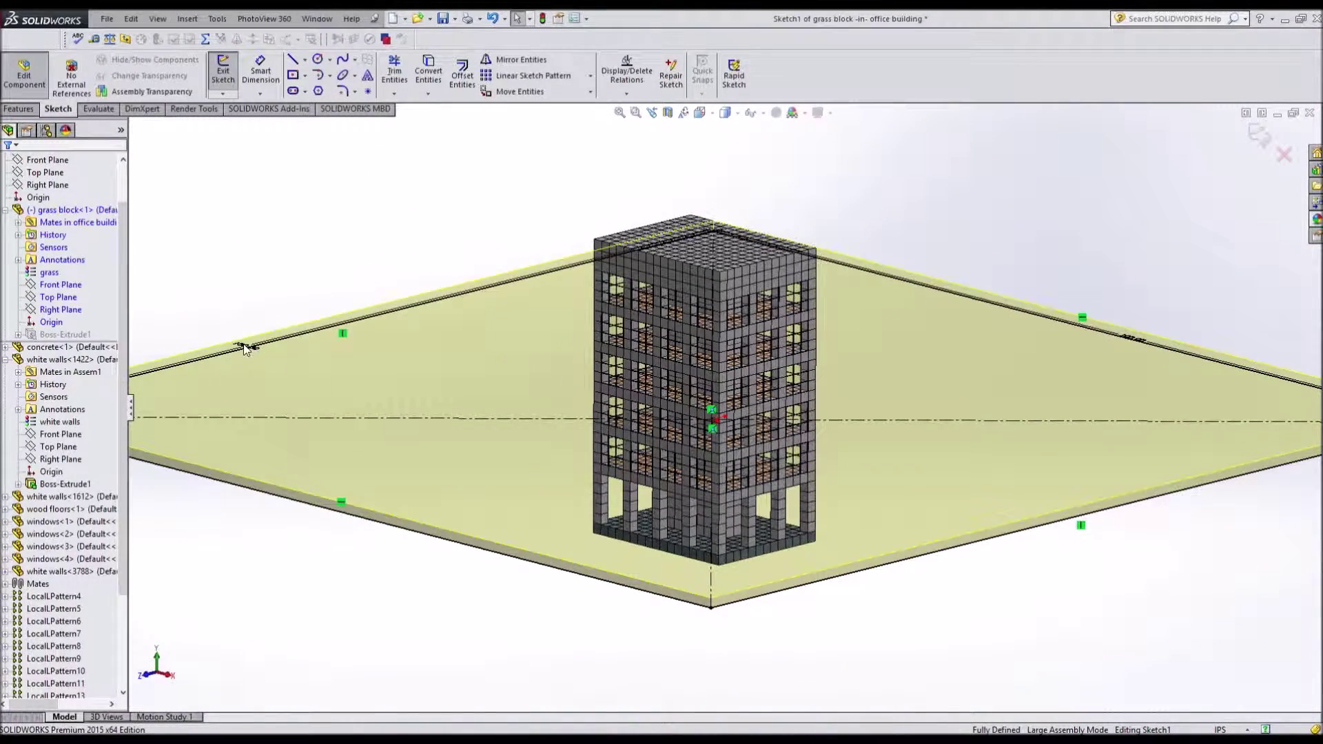
click(247, 346)
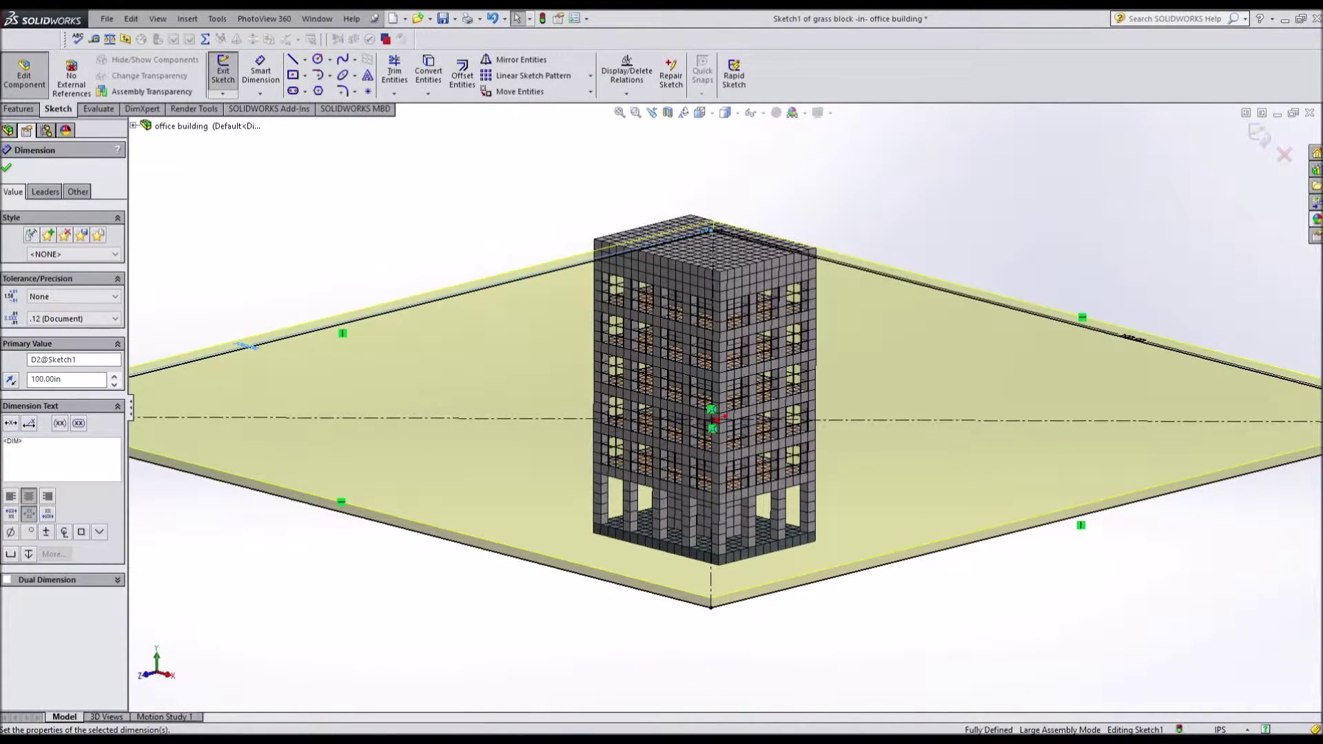
text(300)
key(Return)
scroll(1047, 260, up, 3)
scroll(1117, 317, down, 5)
scroll(1117, 316, down, 3)
scroll(995, 343, down, 2)
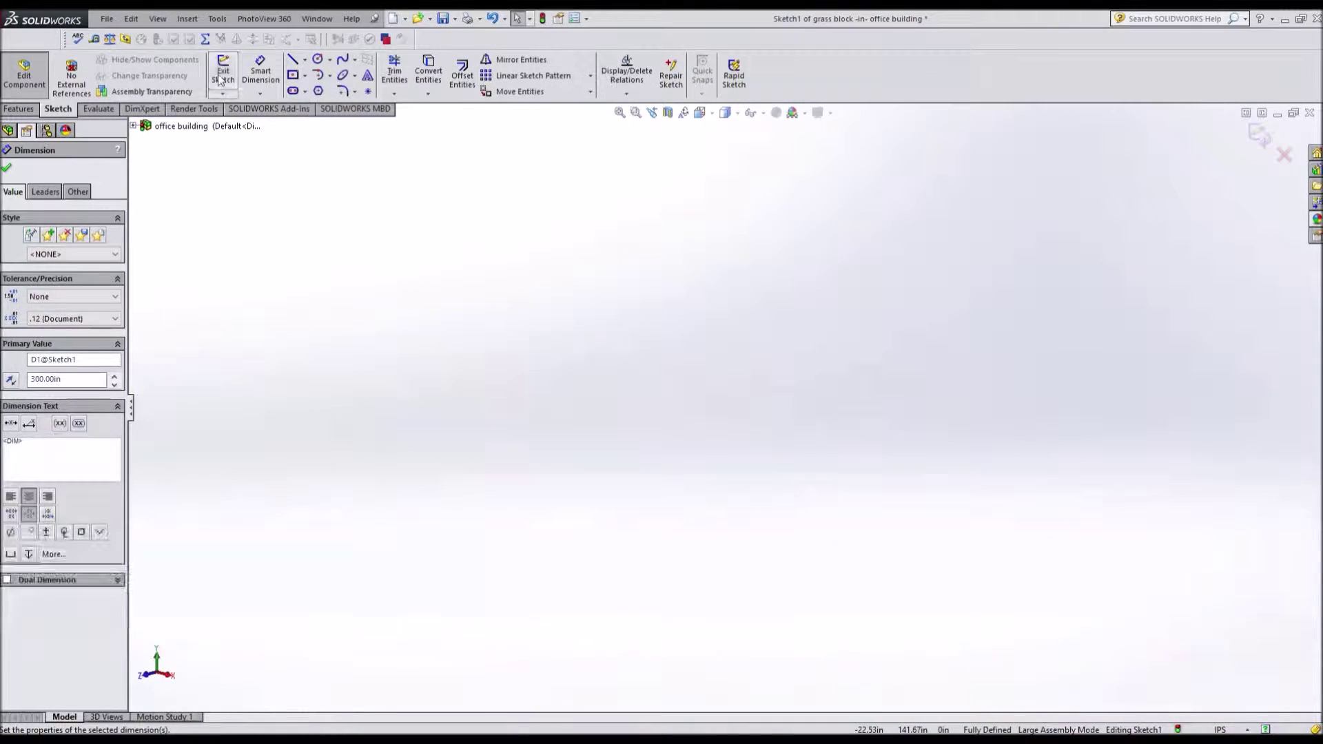
click(222, 71)
click(33, 83)
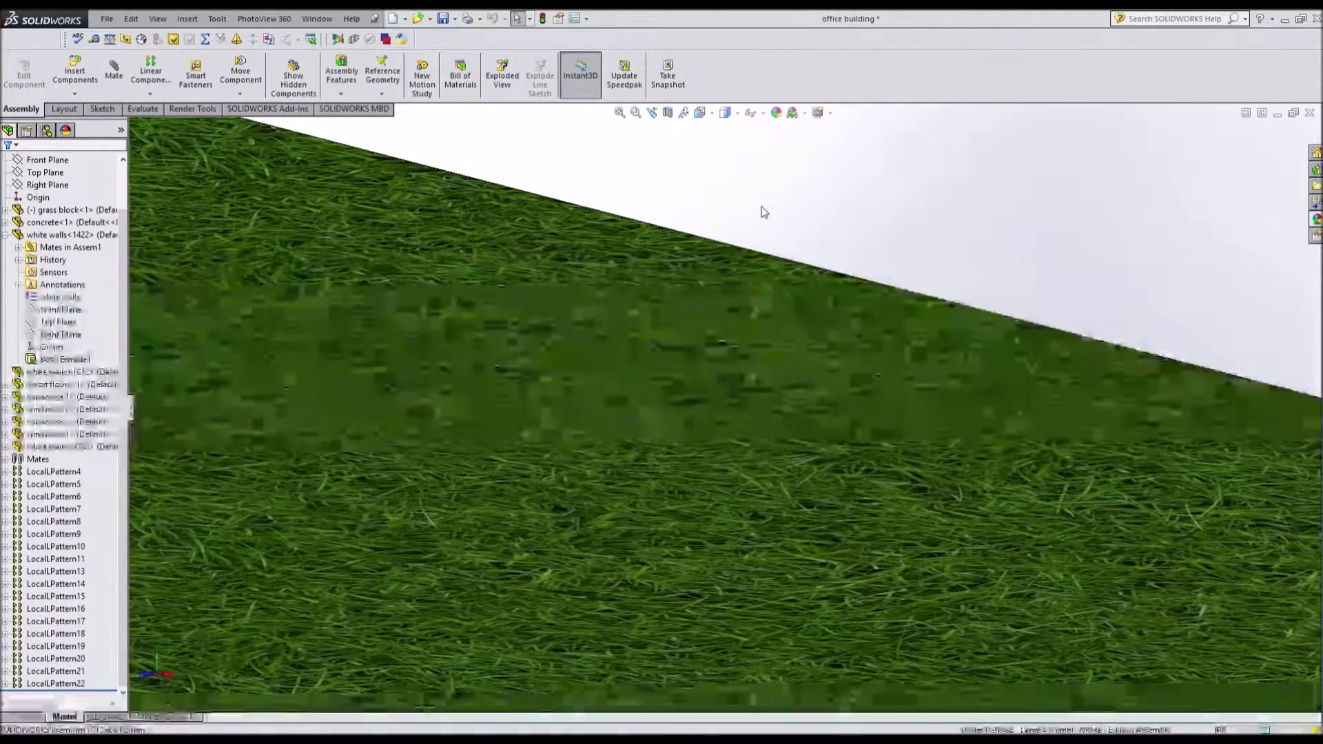
key(f)
scroll(717, 427, down, 3)
scroll(696, 410, down, 2)
scroll(696, 411, down, 1)
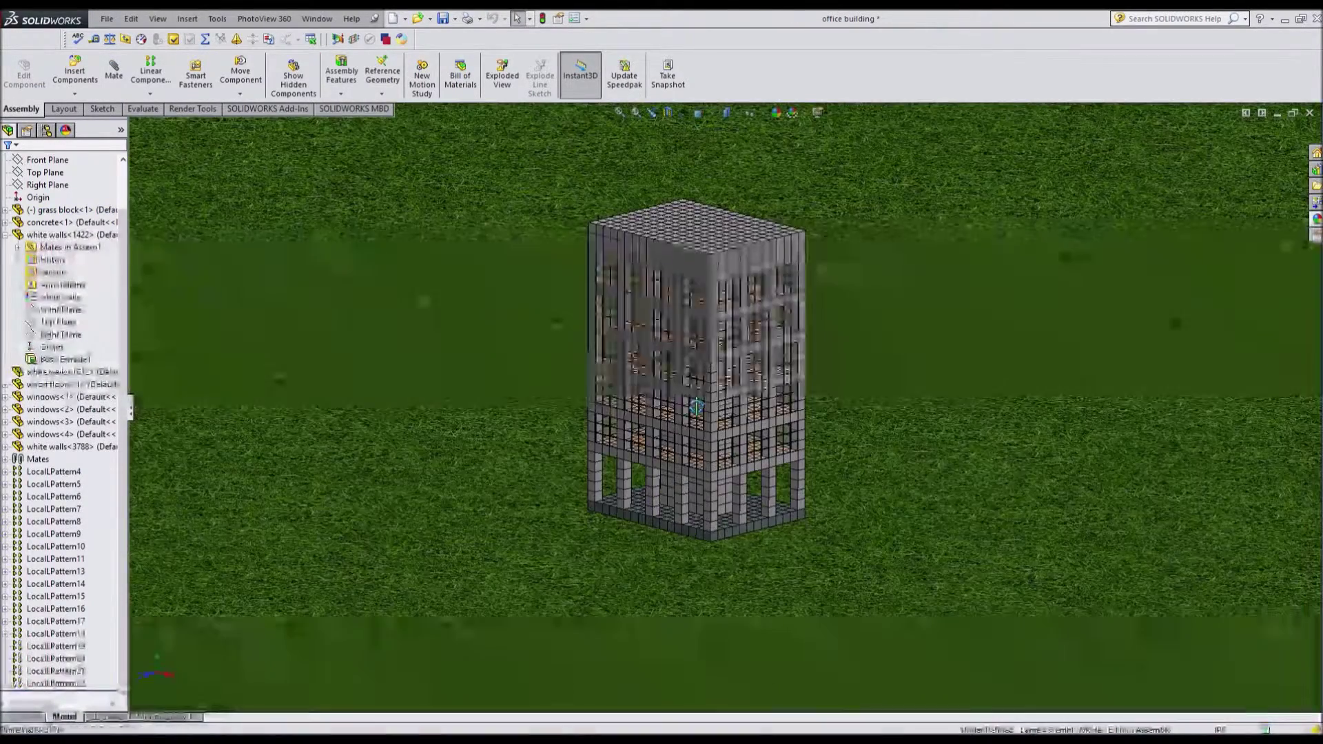
scroll(696, 411, down, 2)
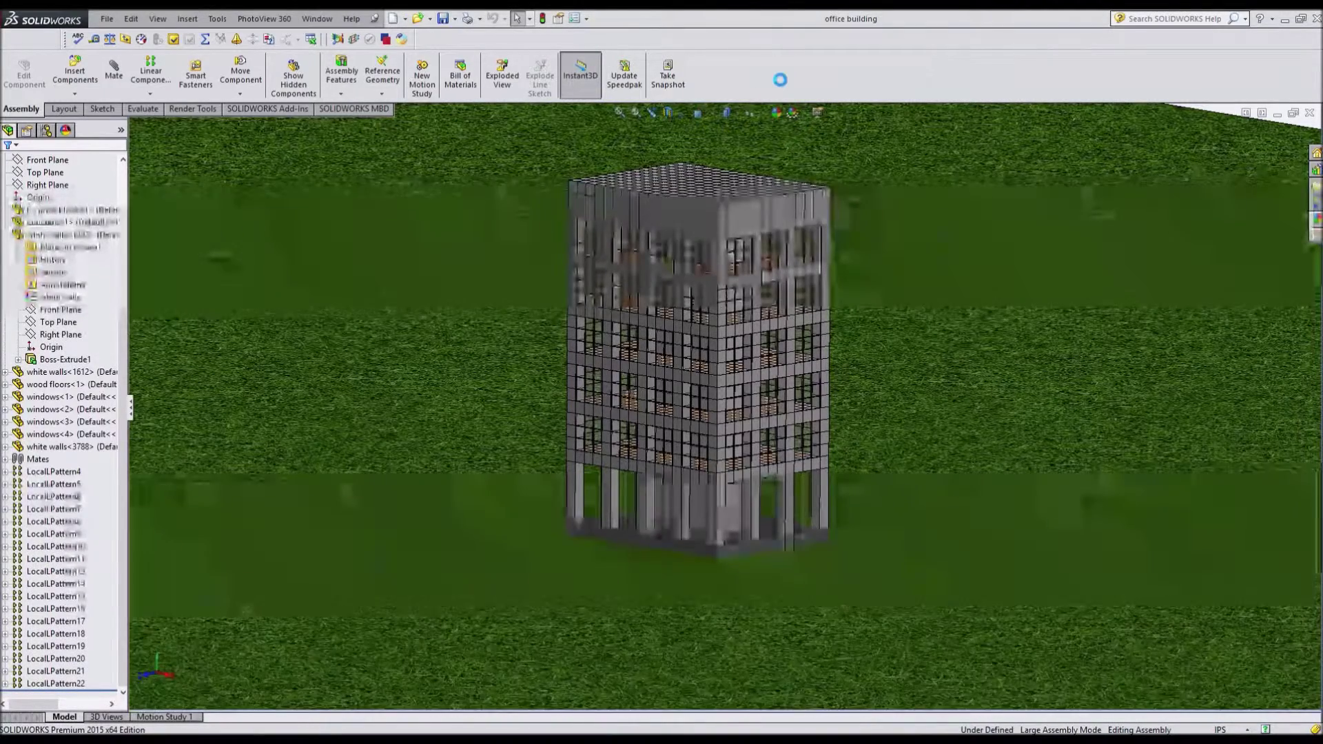
click(774, 116)
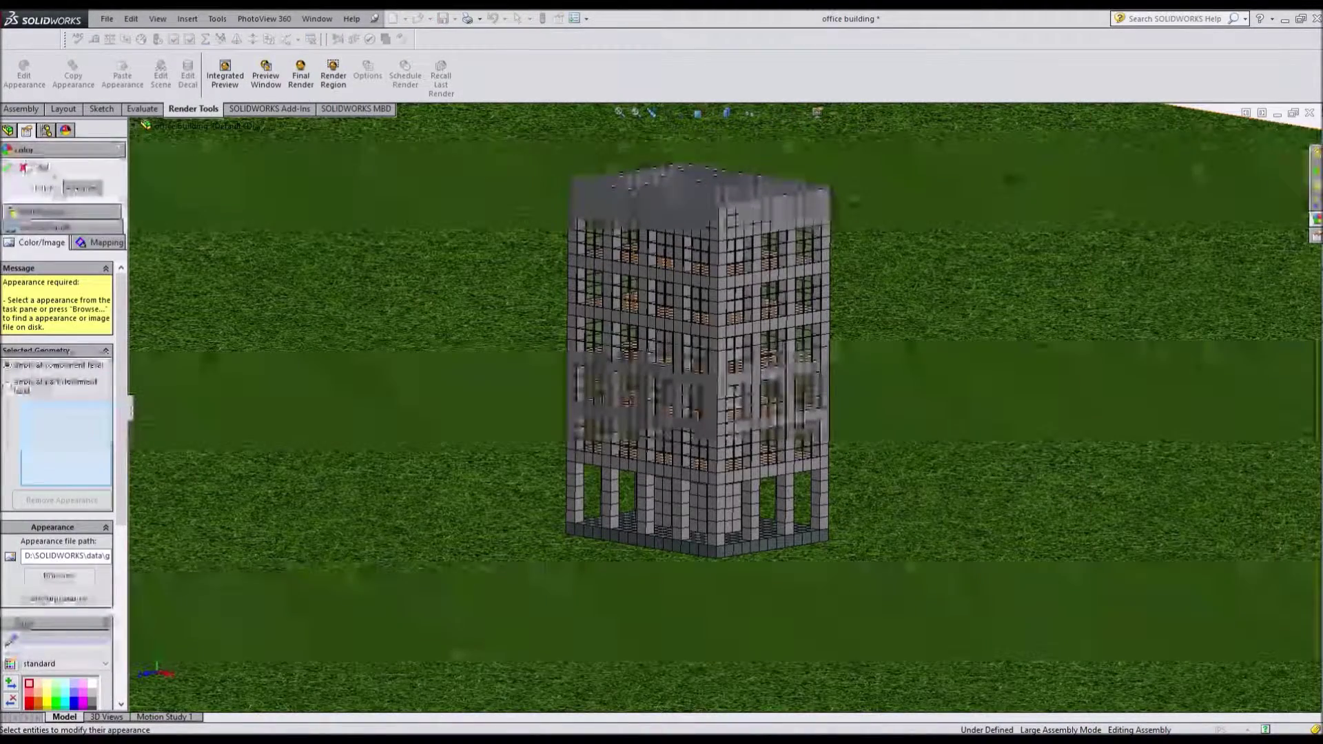
key(Escape)
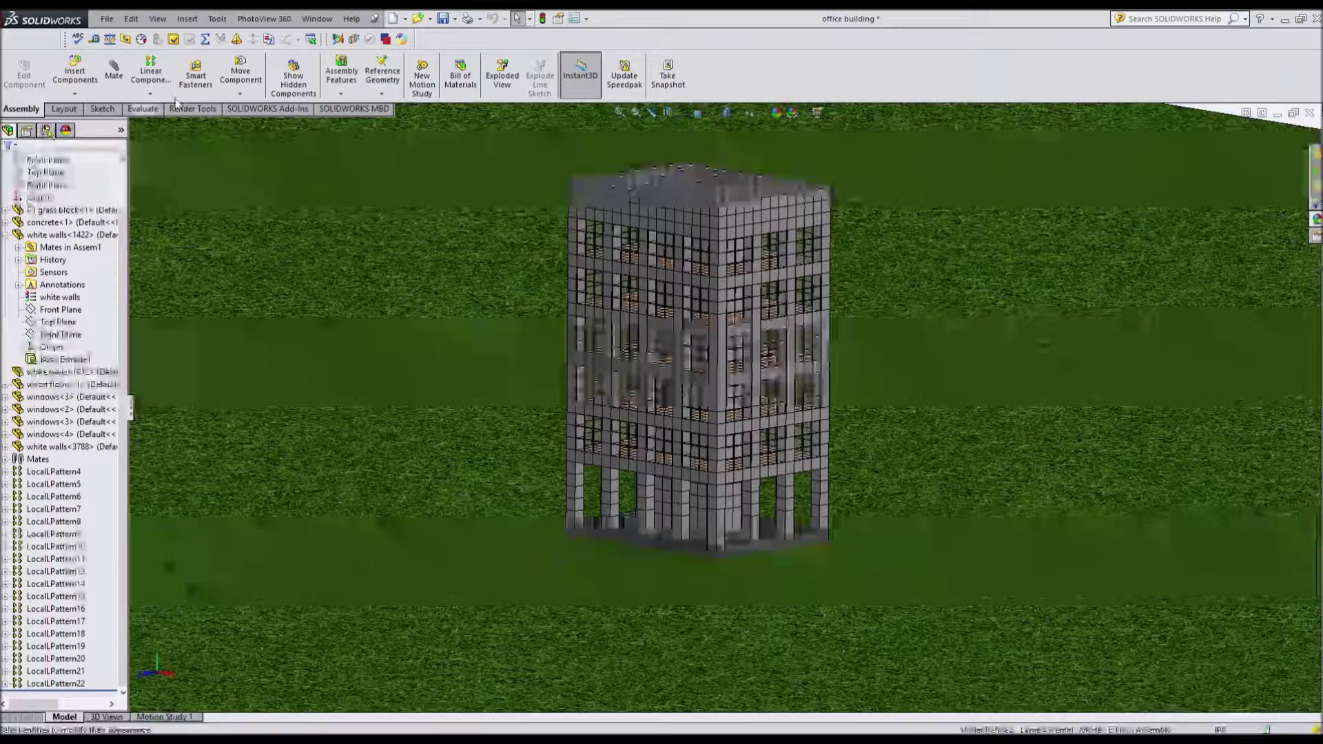
click(193, 108)
click(24, 72)
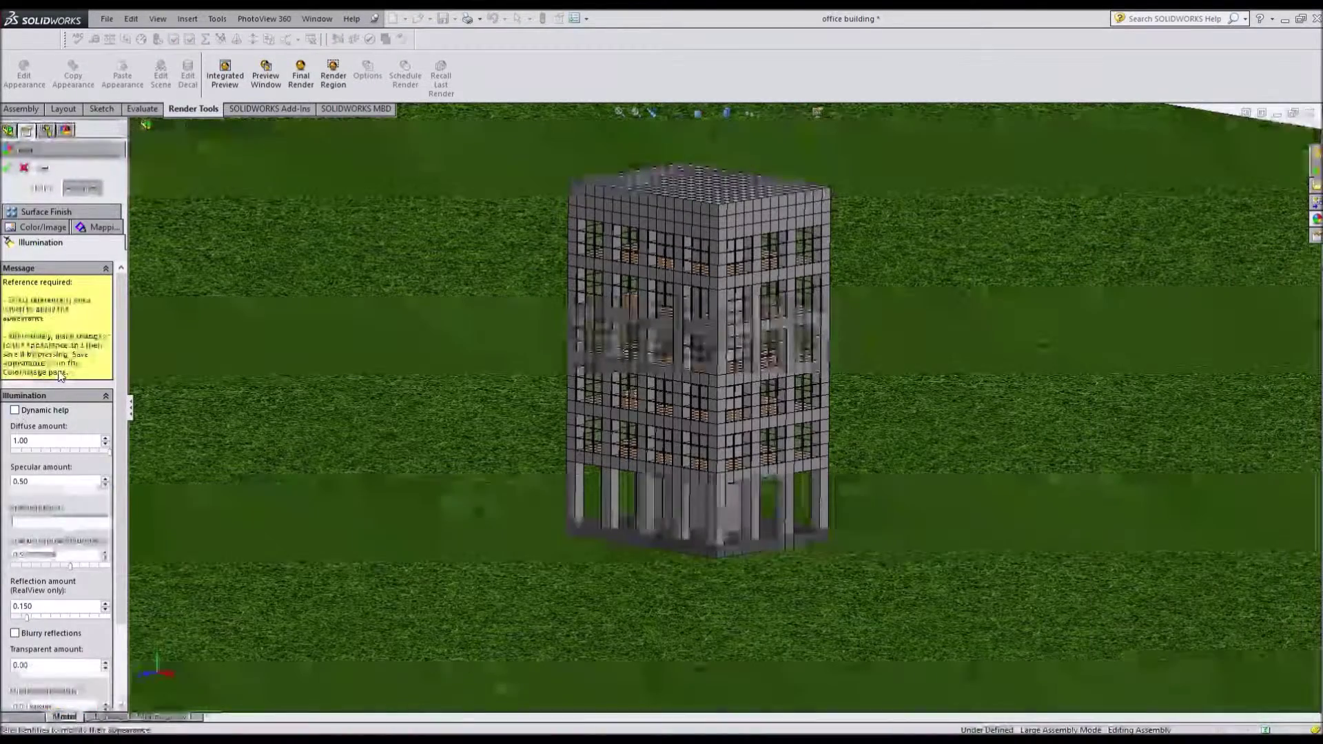
middle_drag(620, 345, 632, 230)
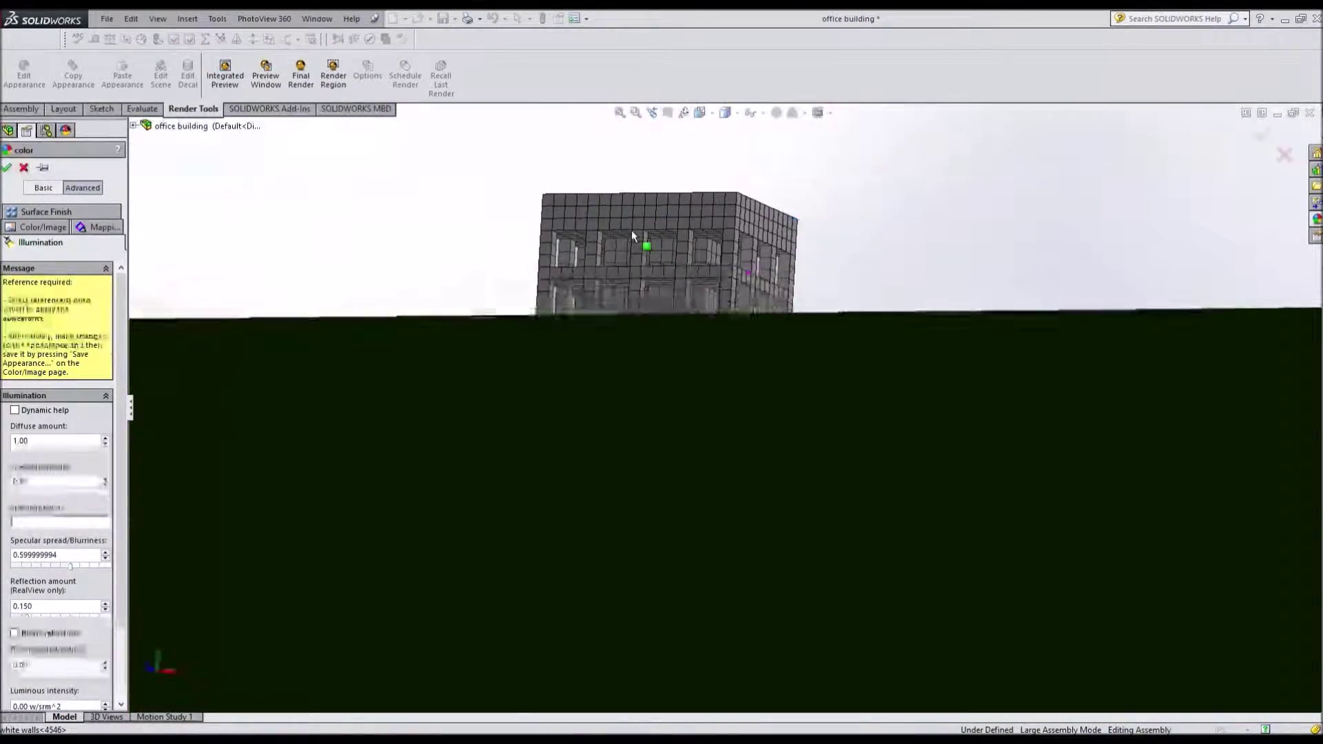
scroll(632, 234, down, 3)
scroll(624, 334, down, 3)
scroll(654, 352, down, 2)
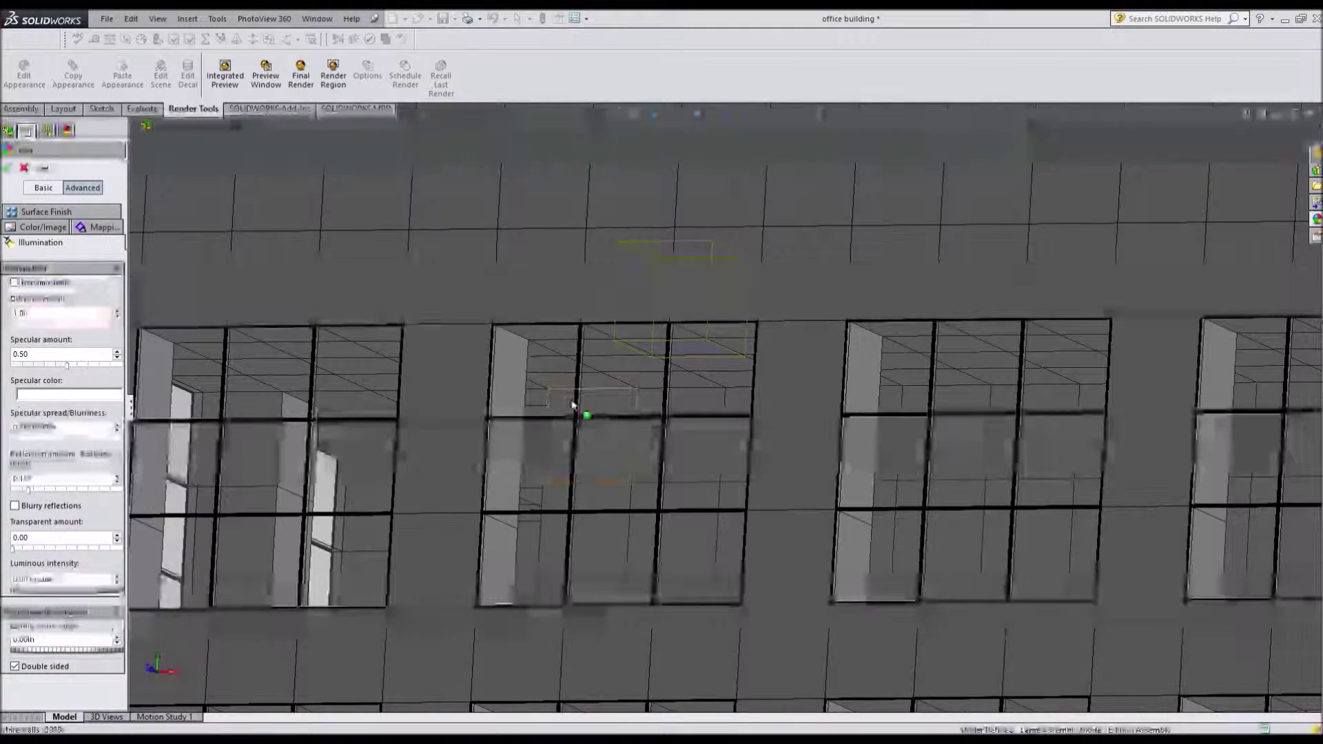
scroll(1275, 364, up, 2)
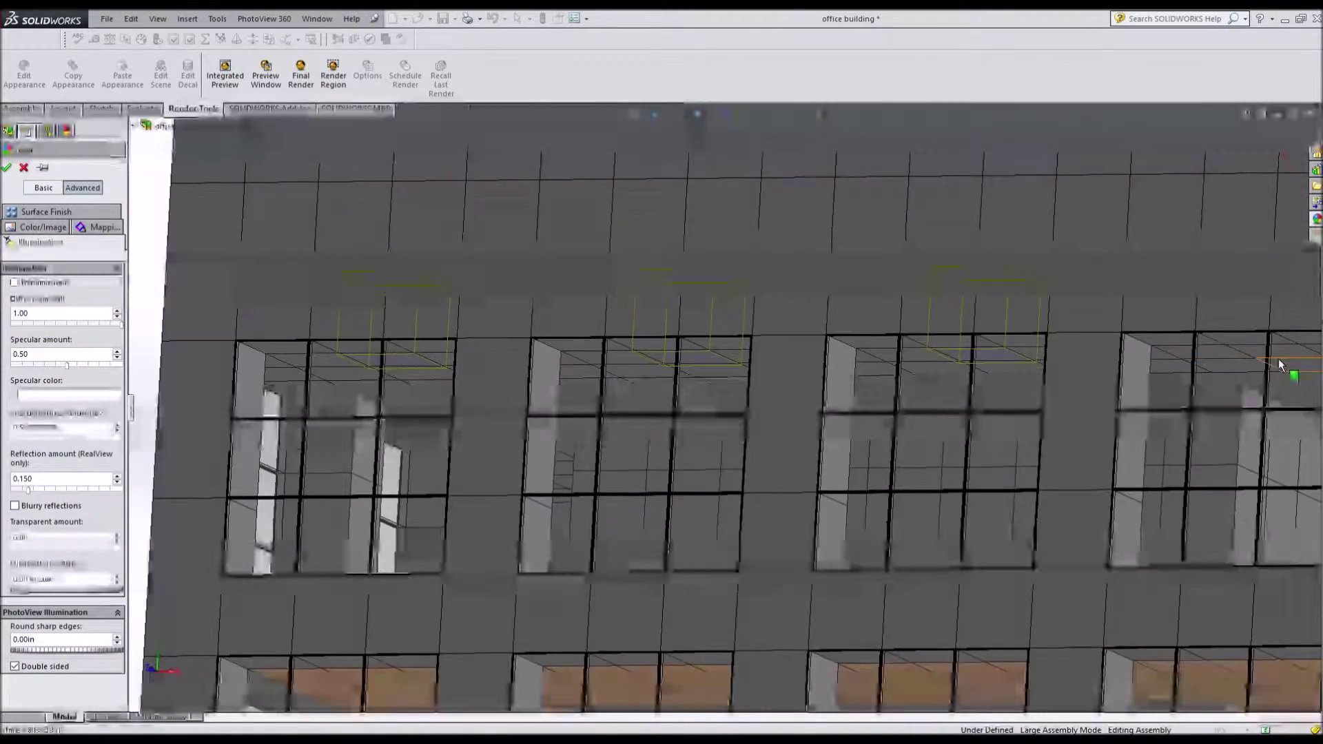
scroll(1275, 368, up, 2)
mouse_move(1140, 423)
middle_down()
mouse_move(486, 417)
mouse_move(363, 450)
mouse_move(346, 479)
middle_up()
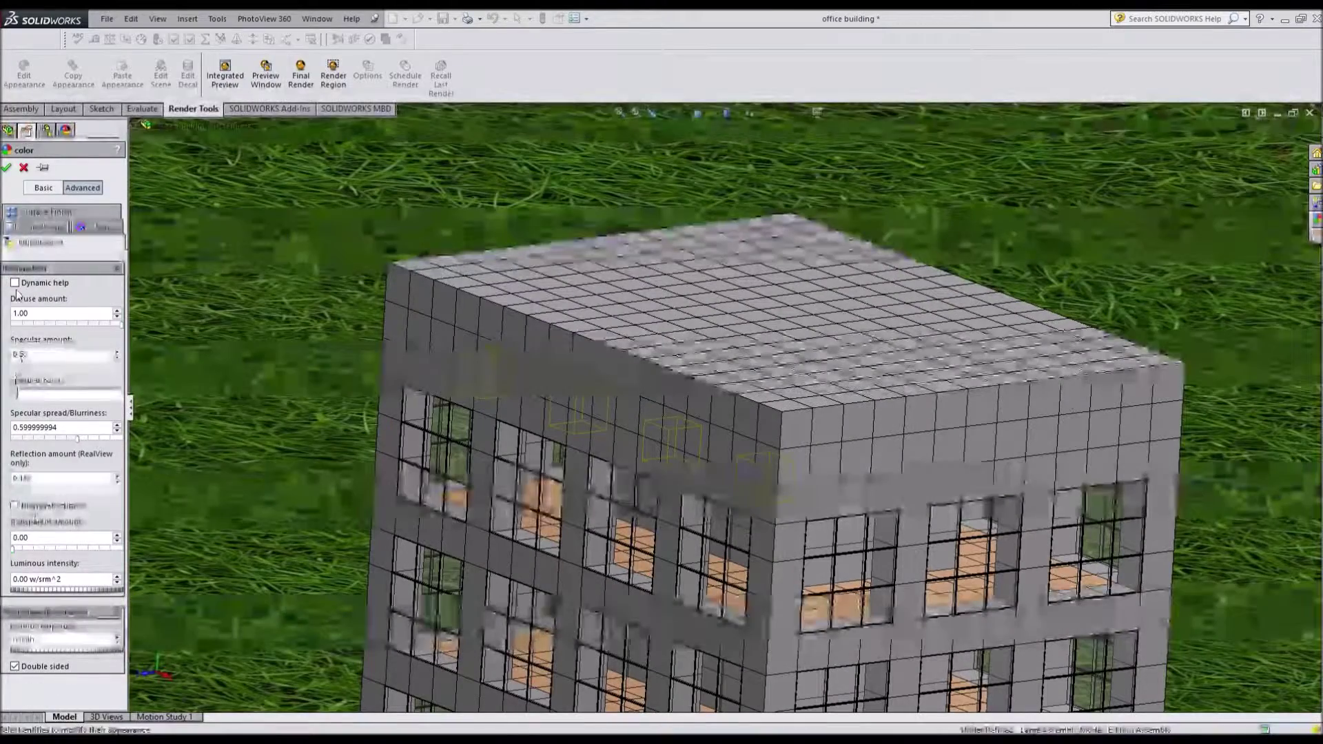
scroll(714, 471, down, 5)
scroll(710, 386, down, 3)
scroll(730, 207, down, 2)
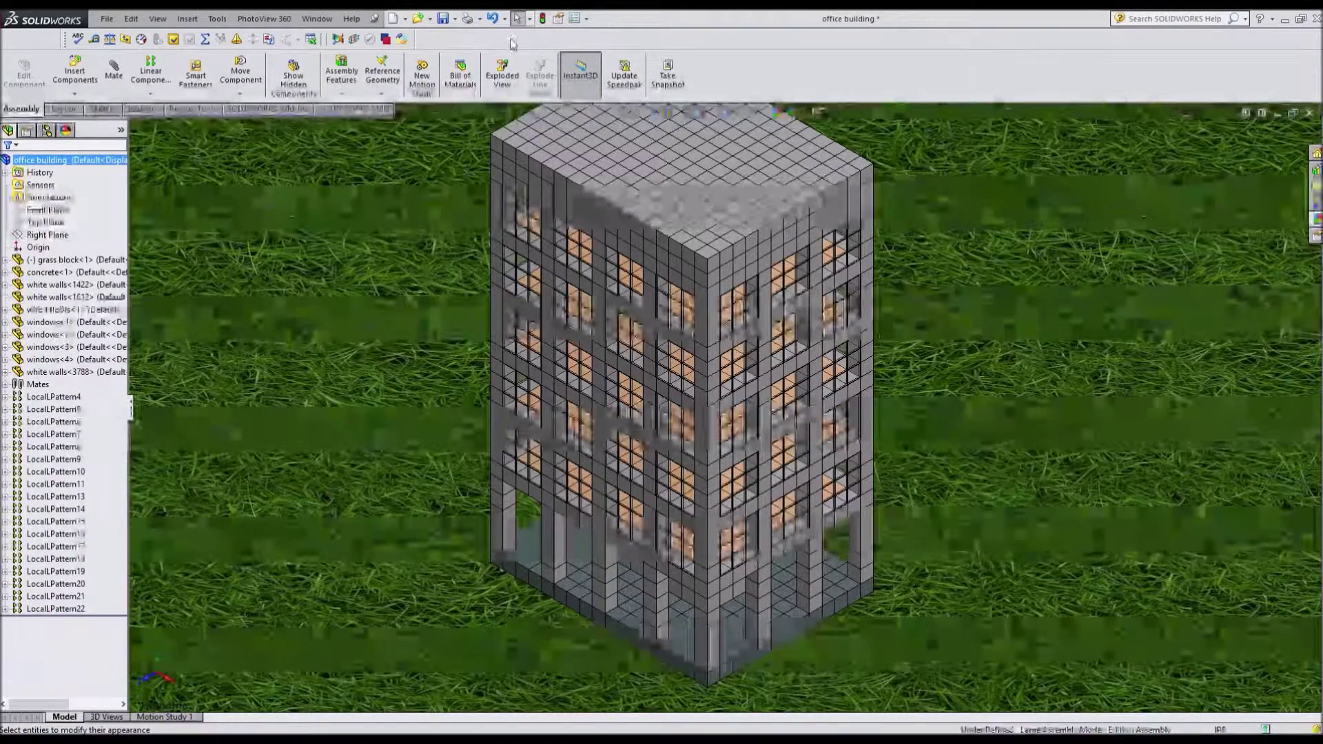
click(194, 109)
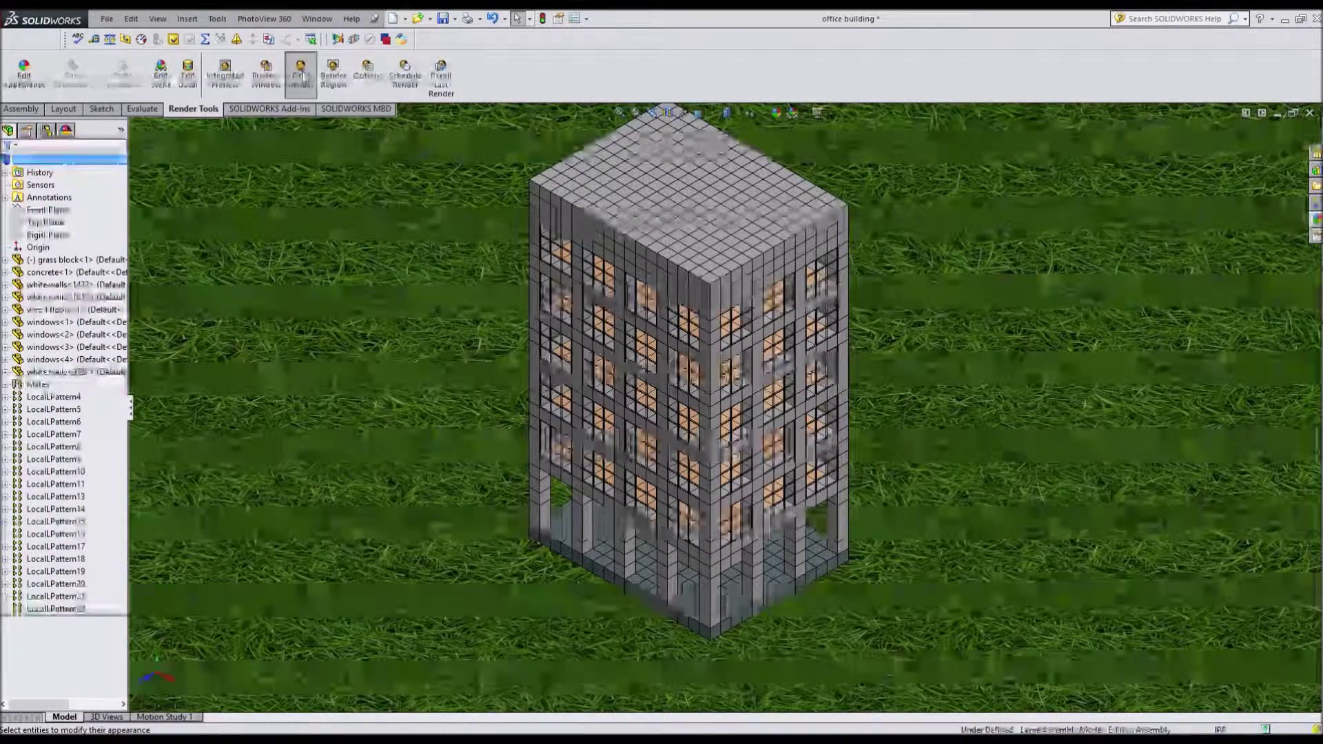
Run a PhotoView 360 final render of the office building scene
click(303, 76)
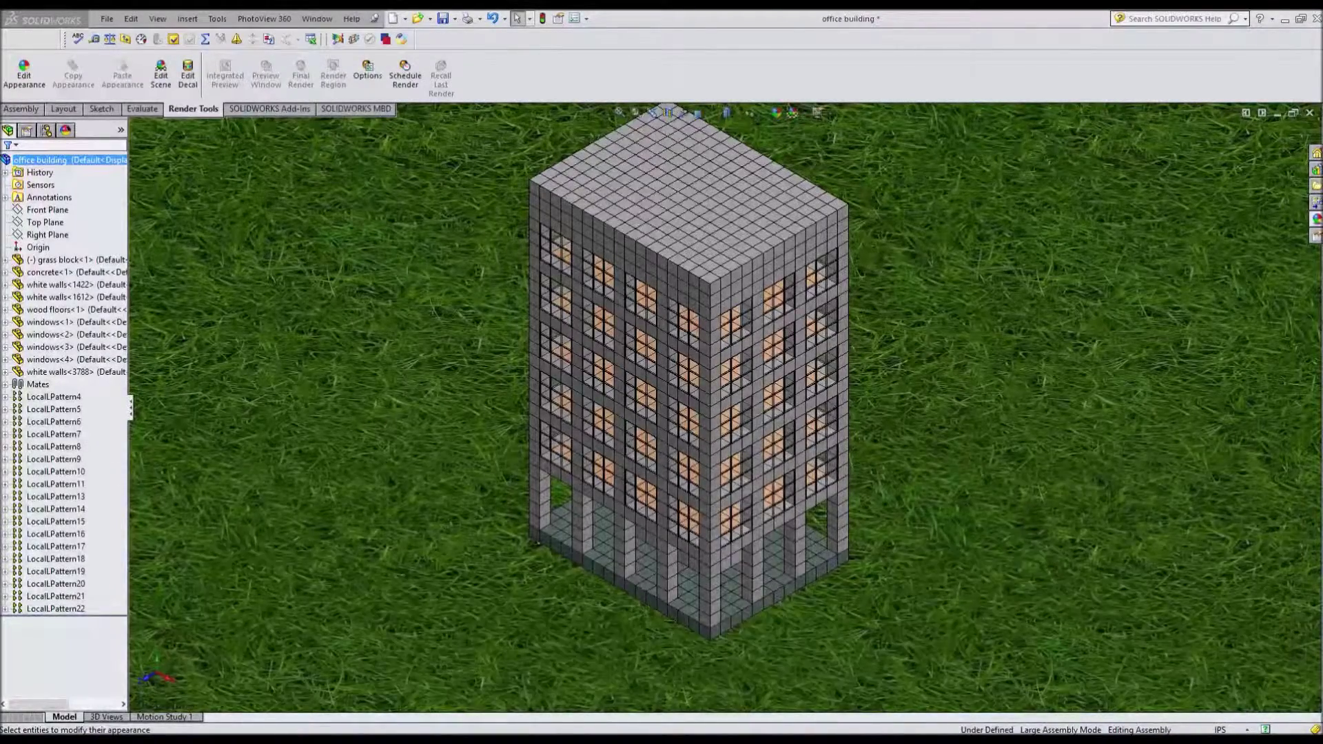
Suppress the grass ground block and review the basic and advanced scene settings
click(62, 259)
click(171, 232)
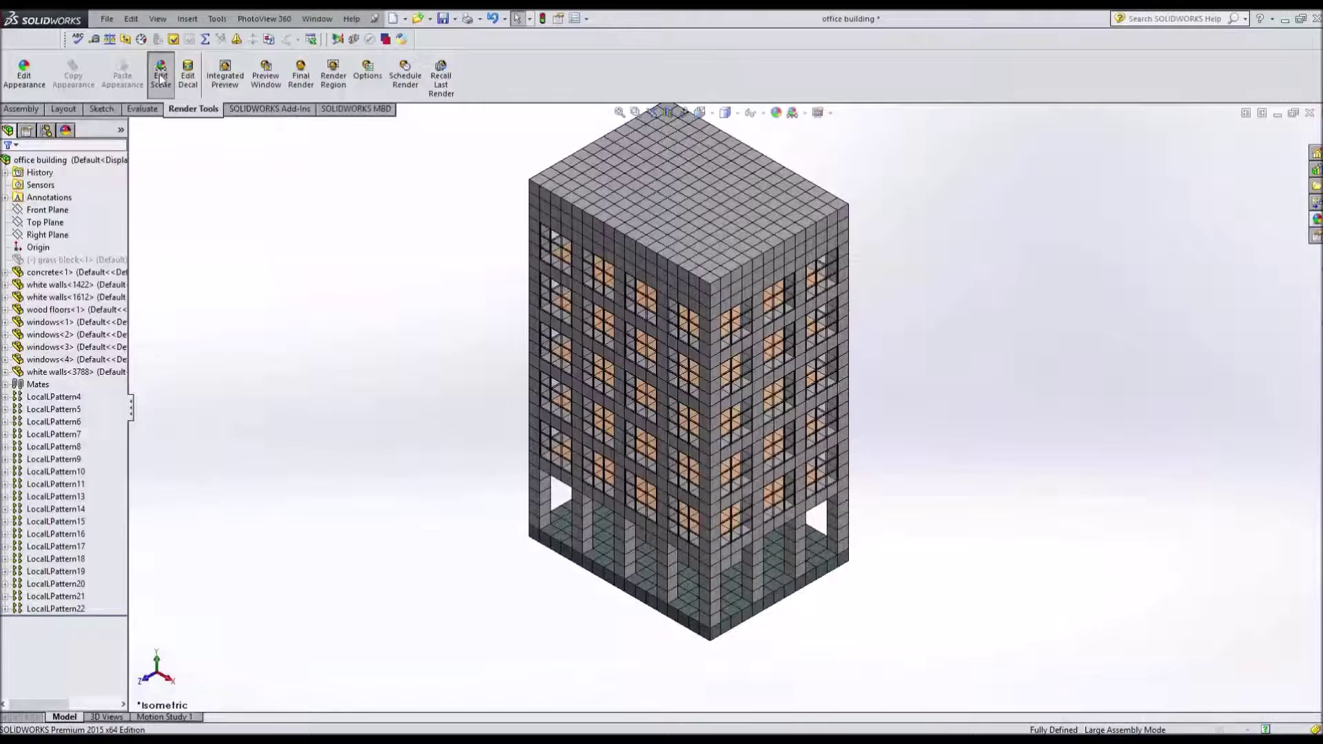
click(160, 78)
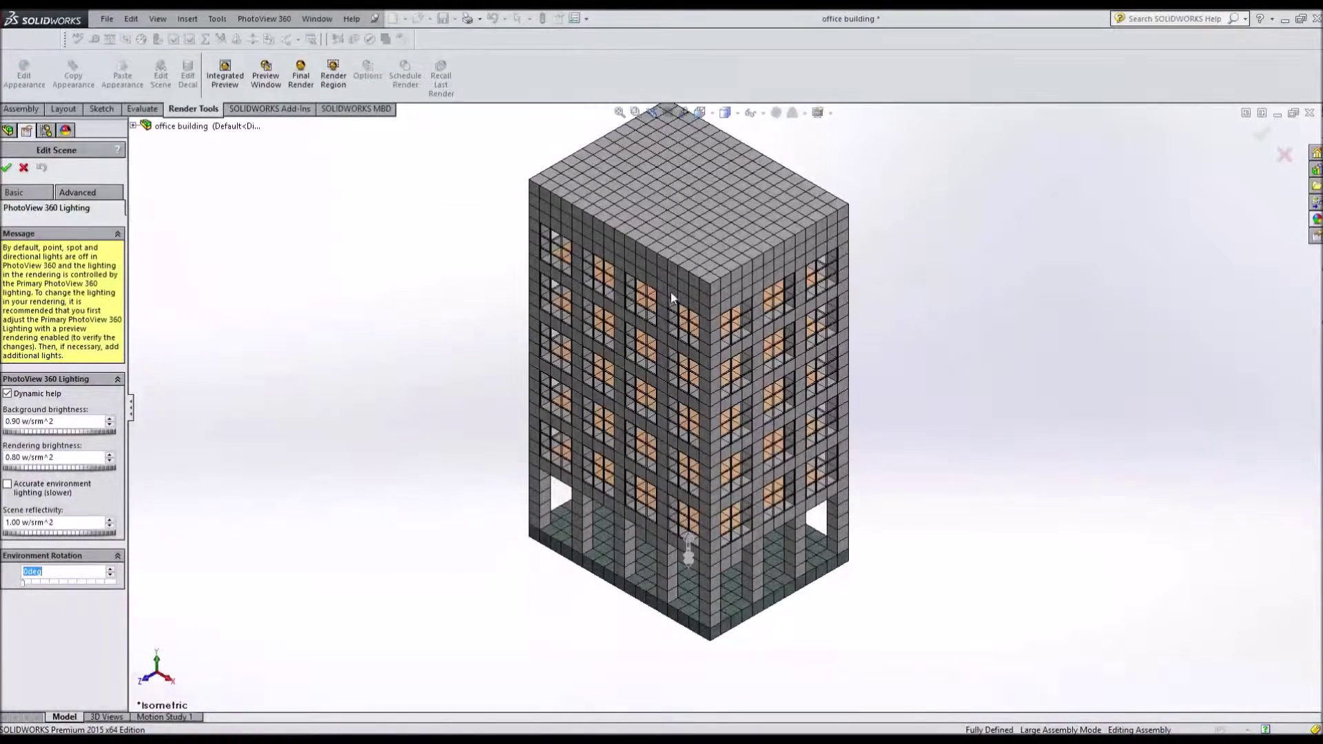
scroll(703, 304, up, 5)
middle_drag(620, 205, 682, 186)
click(78, 193)
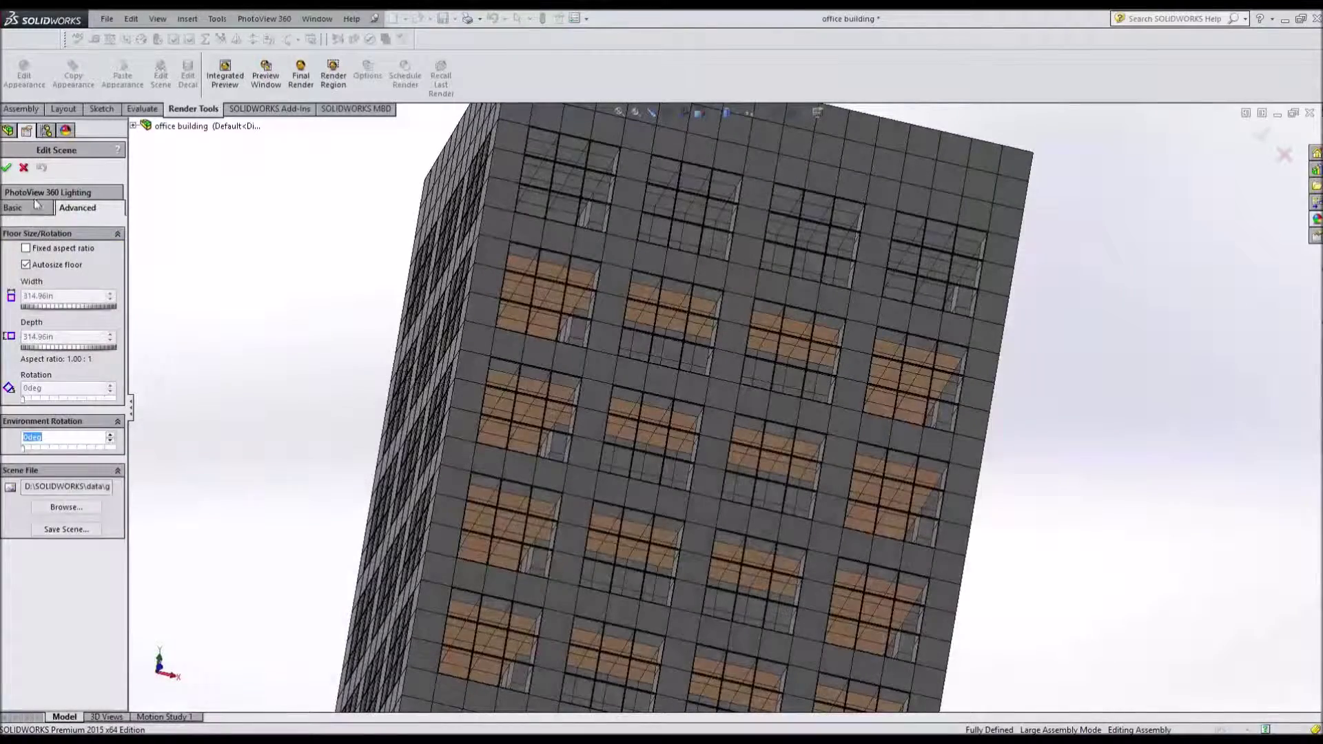
click(34, 194)
click(23, 168)
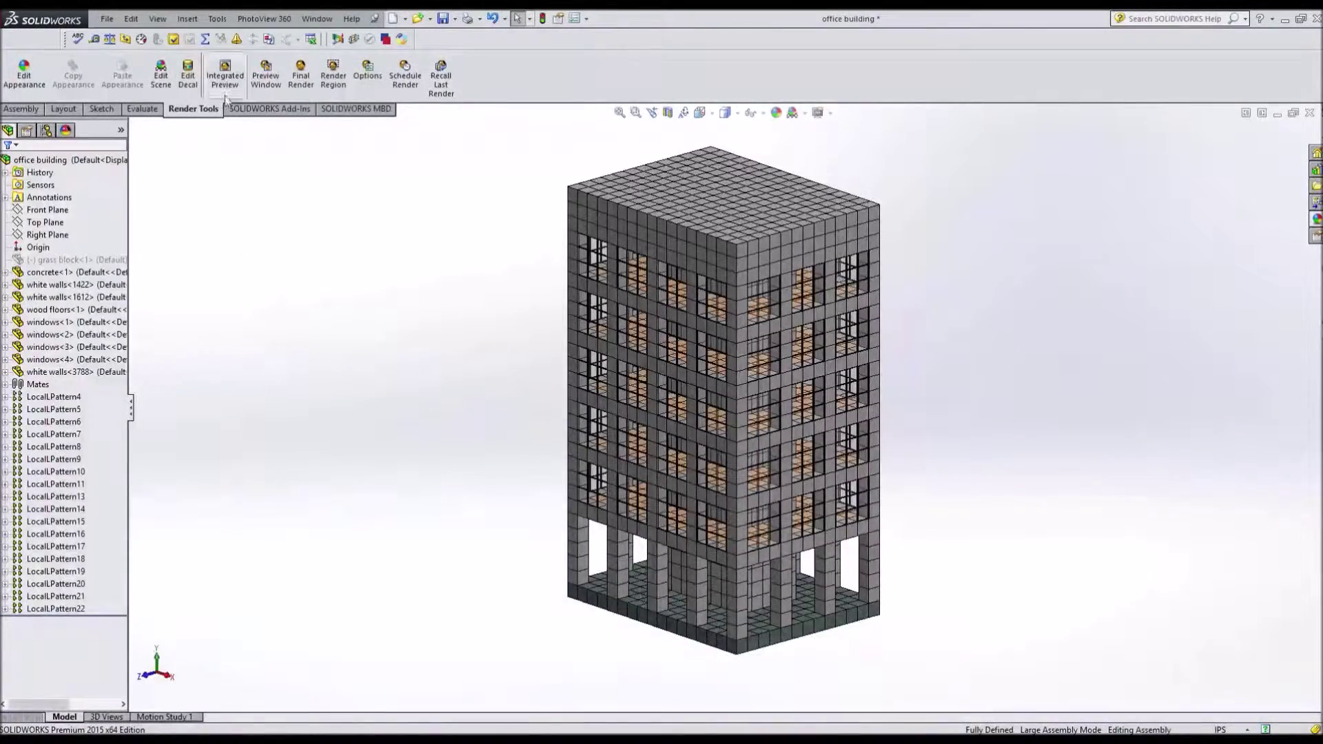
Browse the CommandManager tabs, including Evaluate and Add-Ins
click(270, 109)
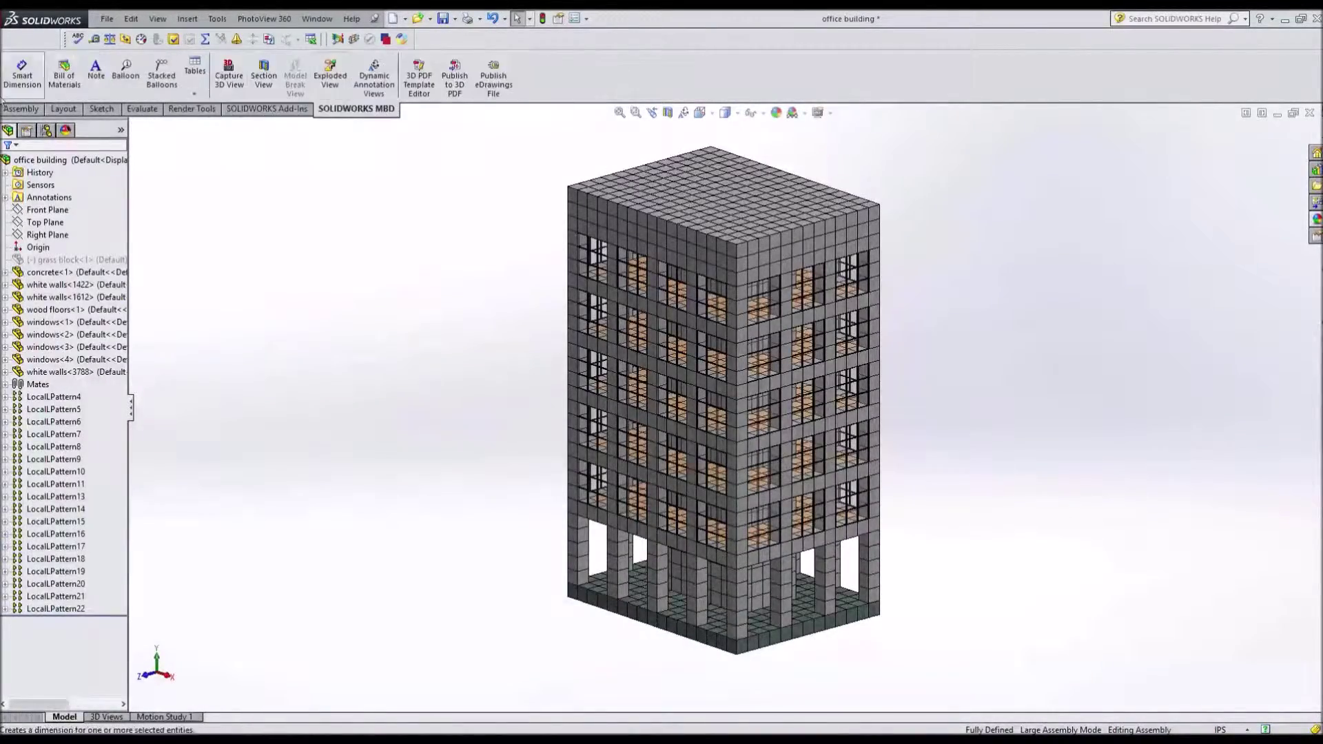
click(143, 109)
click(194, 110)
click(269, 110)
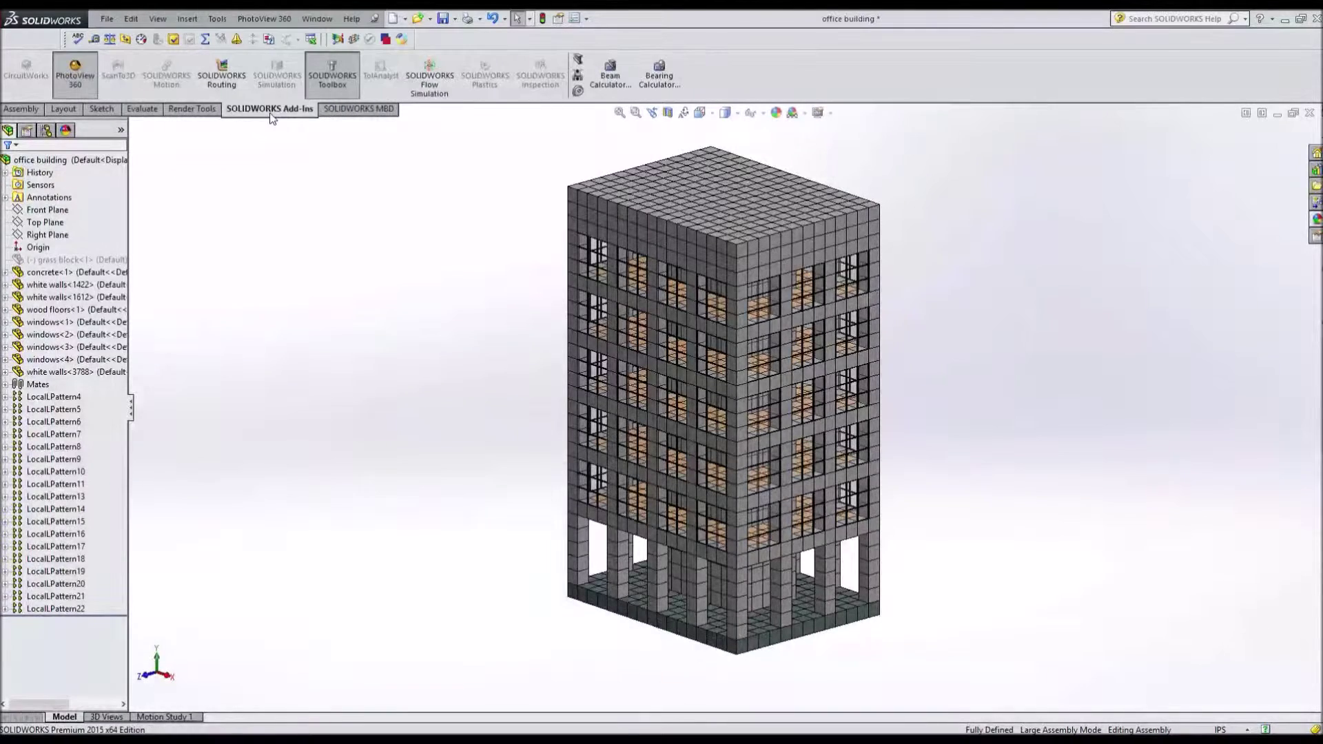
Browse the Task Pane's File Explorer, Appearances/Scenes and Design Library, then collapse it
click(1316, 202)
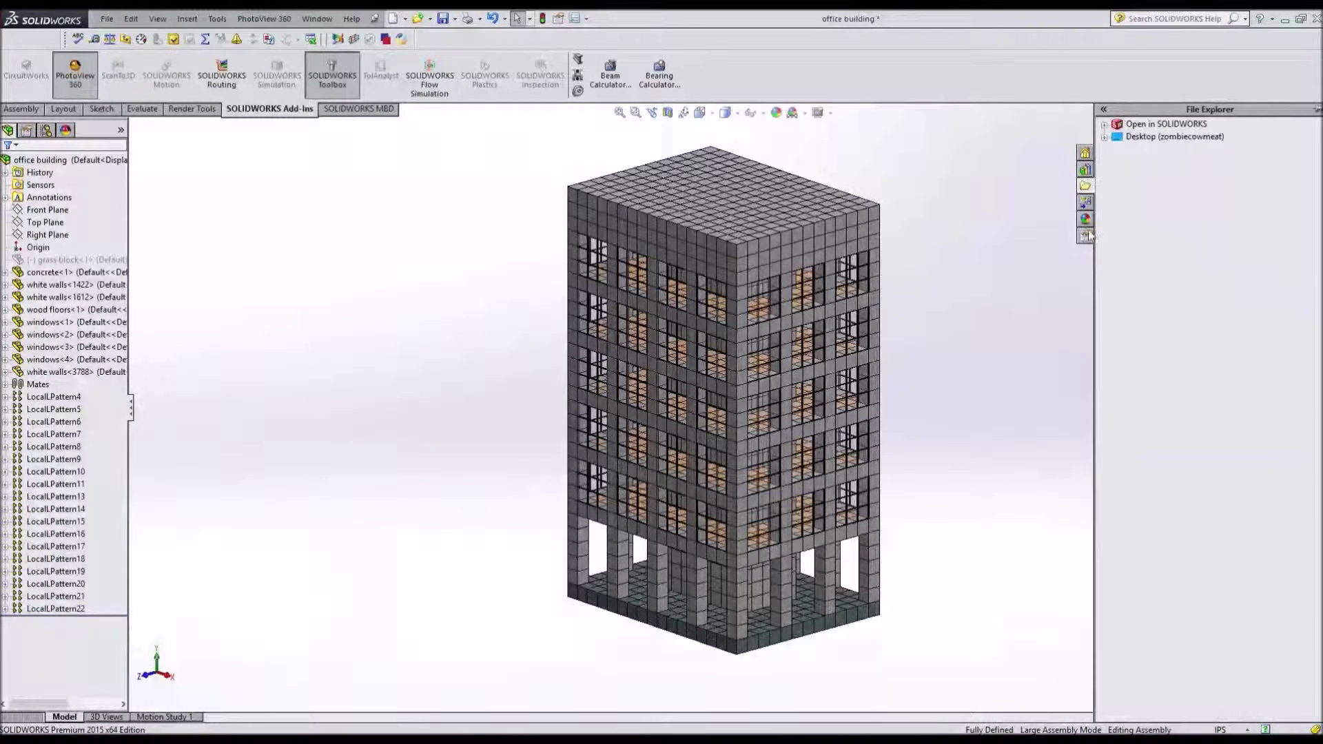
click(1086, 219)
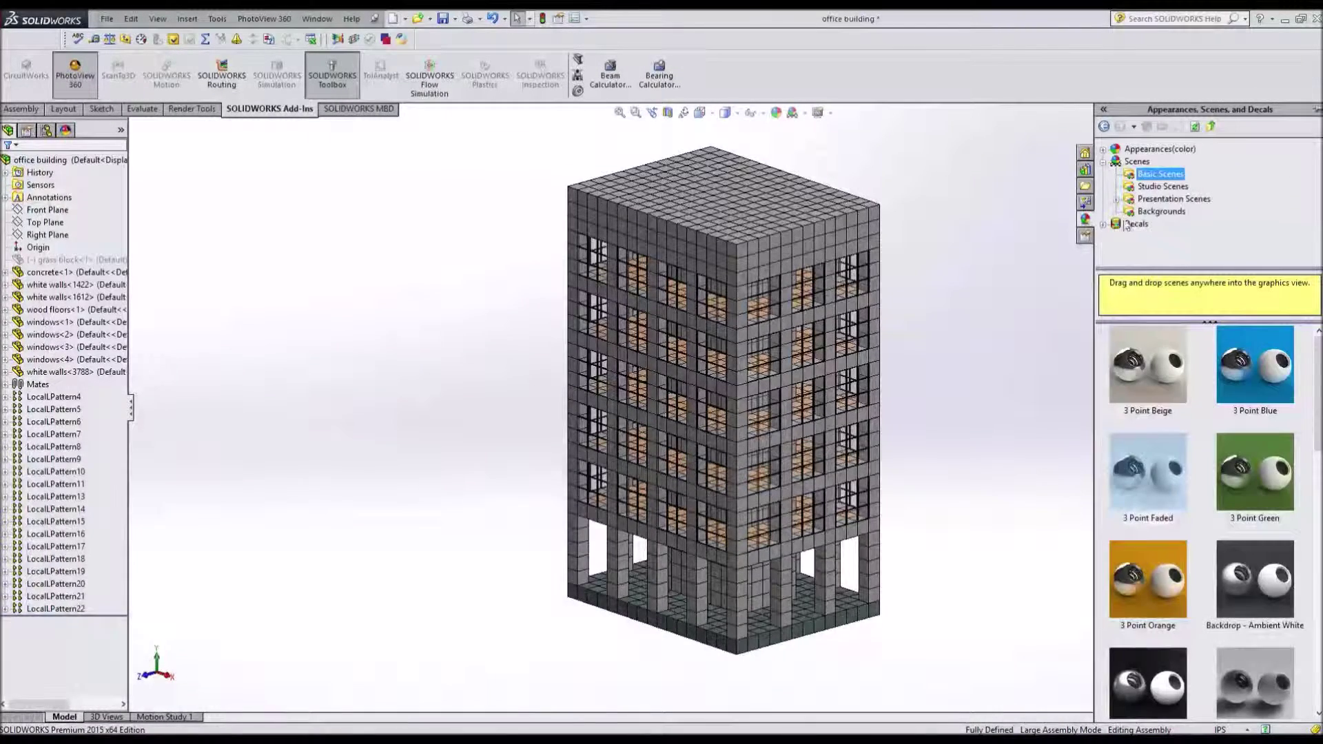
double_click(1162, 212)
double_click(1134, 214)
click(1086, 186)
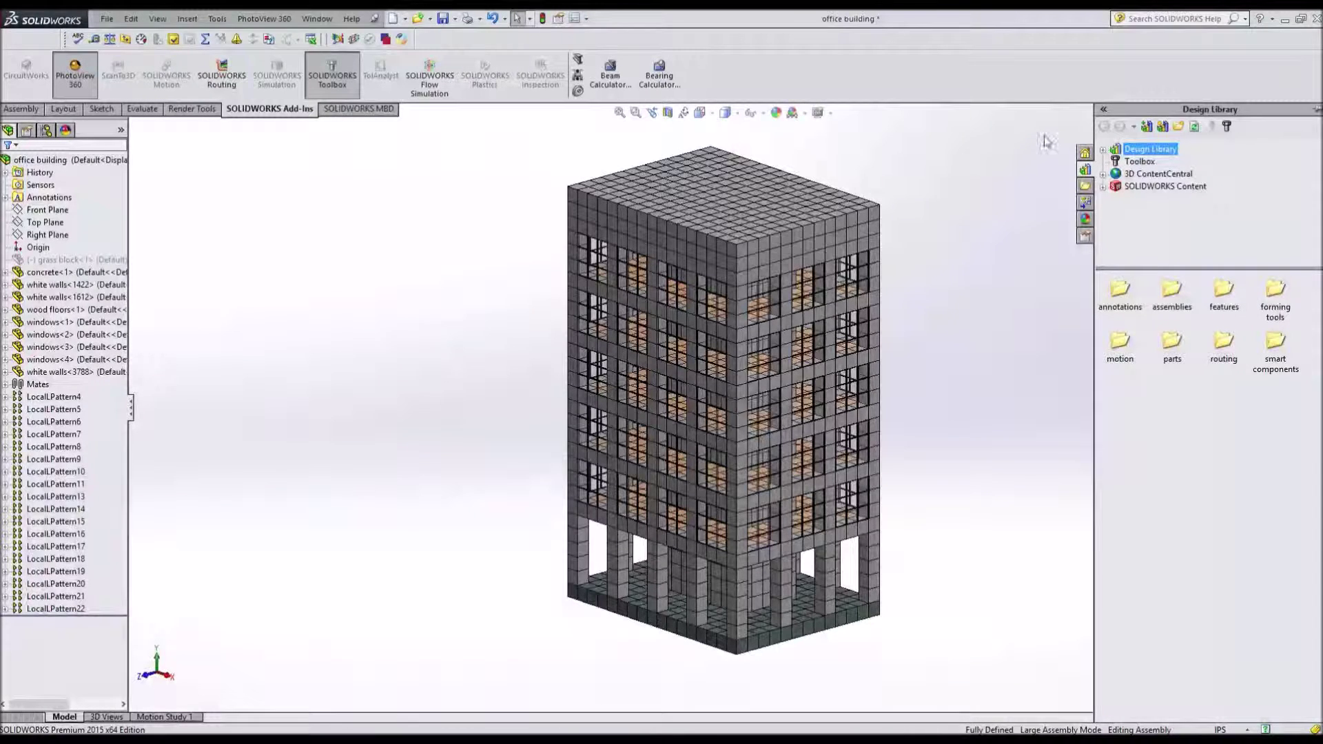
click(368, 224)
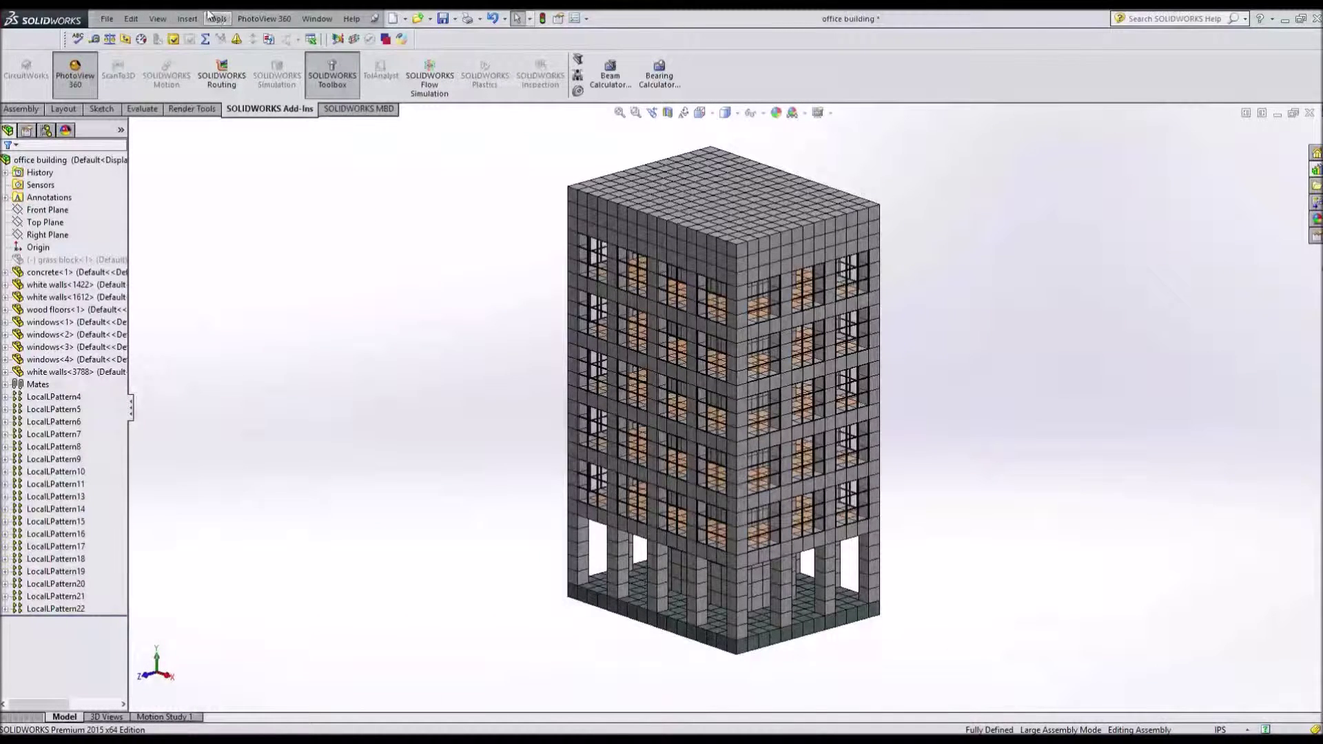